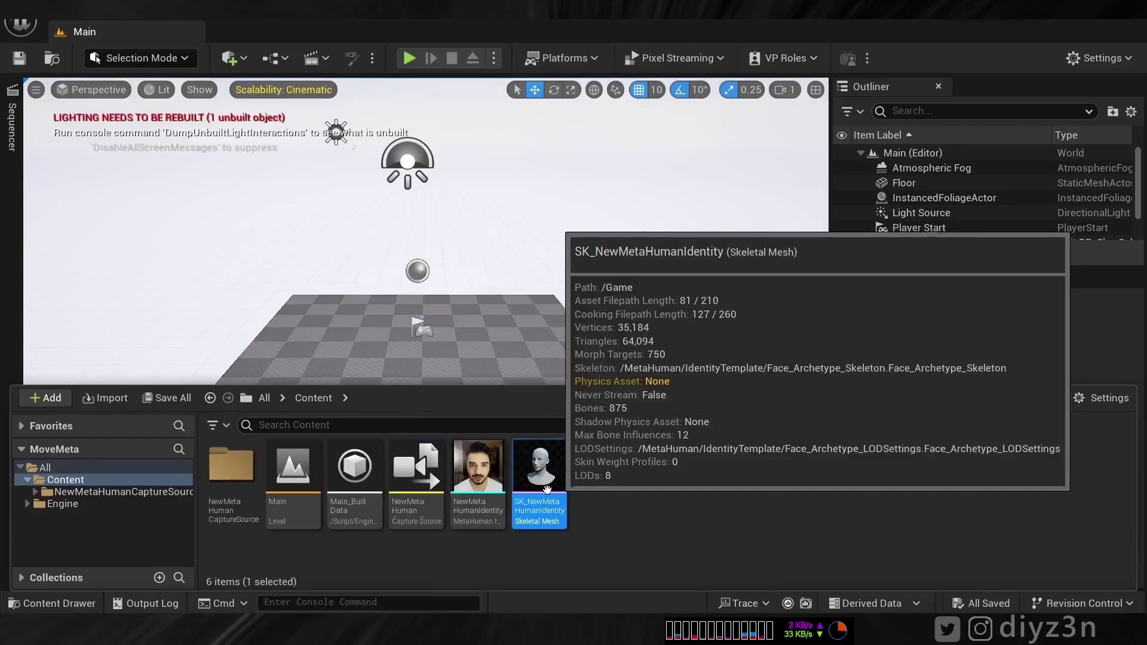
Create a MetaHuman Performance asset with its default name in the Content folder and open it in a maximized editor.
right_click(647, 533)
mouse_move(800, 393)
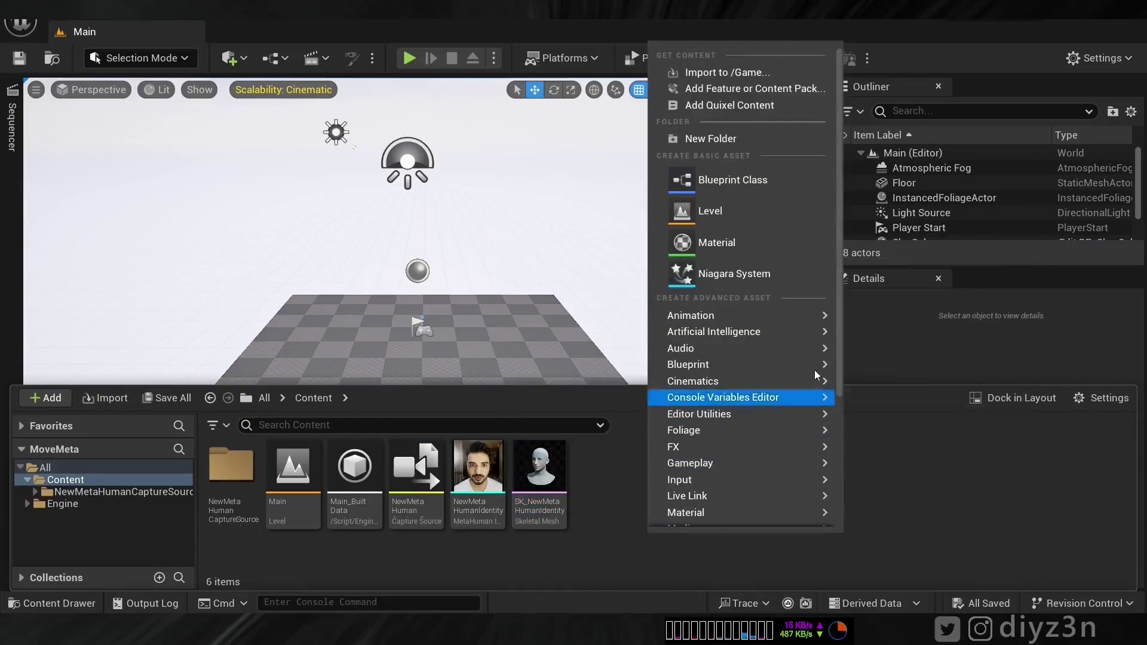
scroll(837, 365, down, 5)
mouse_move(787, 372)
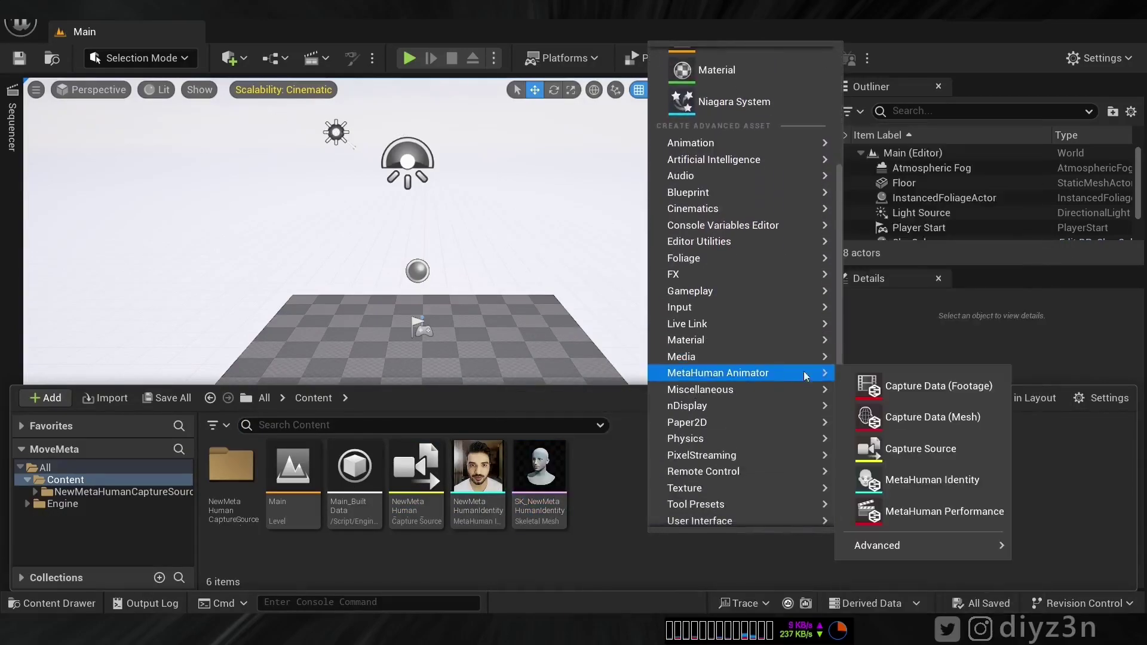
click(954, 507)
key(Return)
double_click(539, 476)
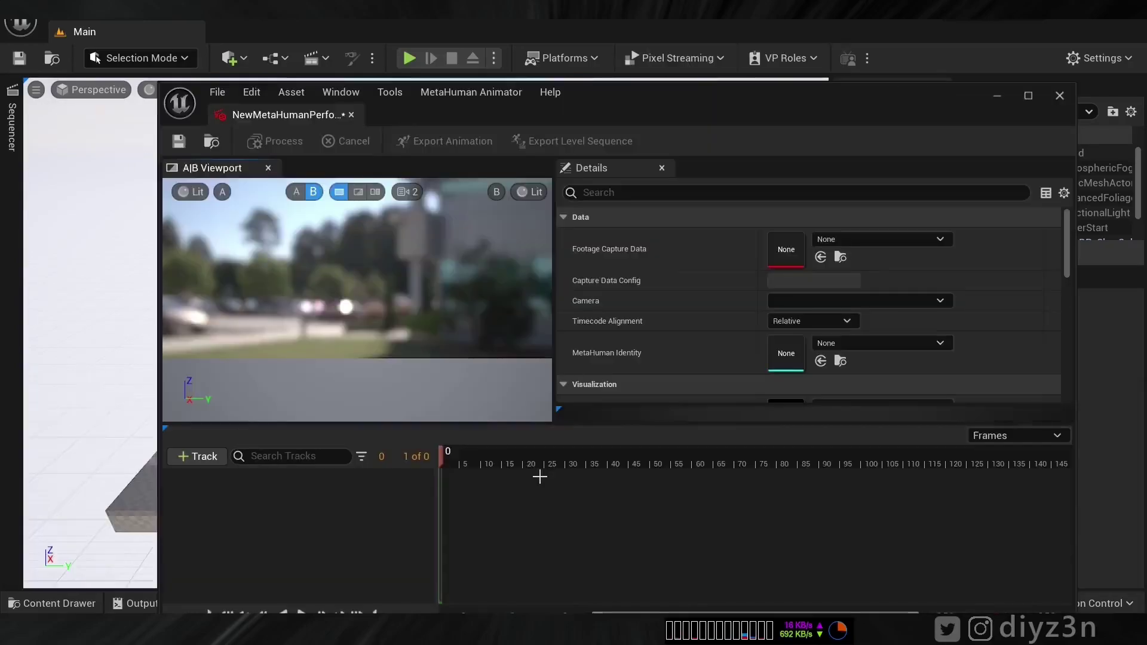
click(1029, 96)
Assign MySlate_52 as the performance's footage capture data and NewMetaHumanIdentity as its MetaHuman Identity.
click(863, 156)
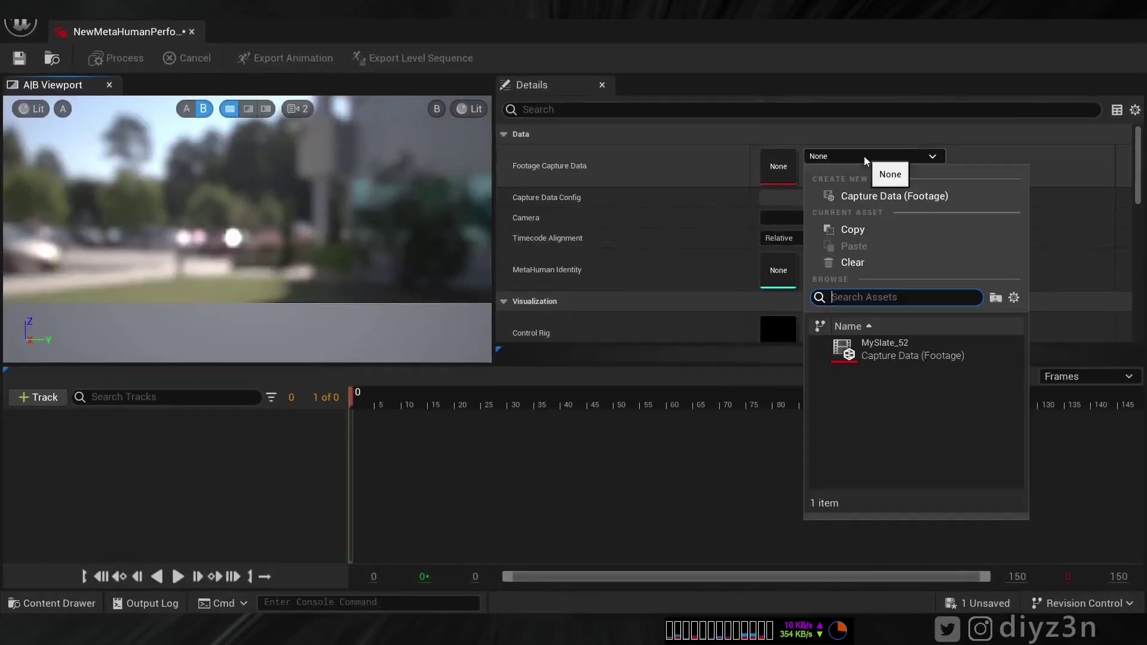
click(887, 346)
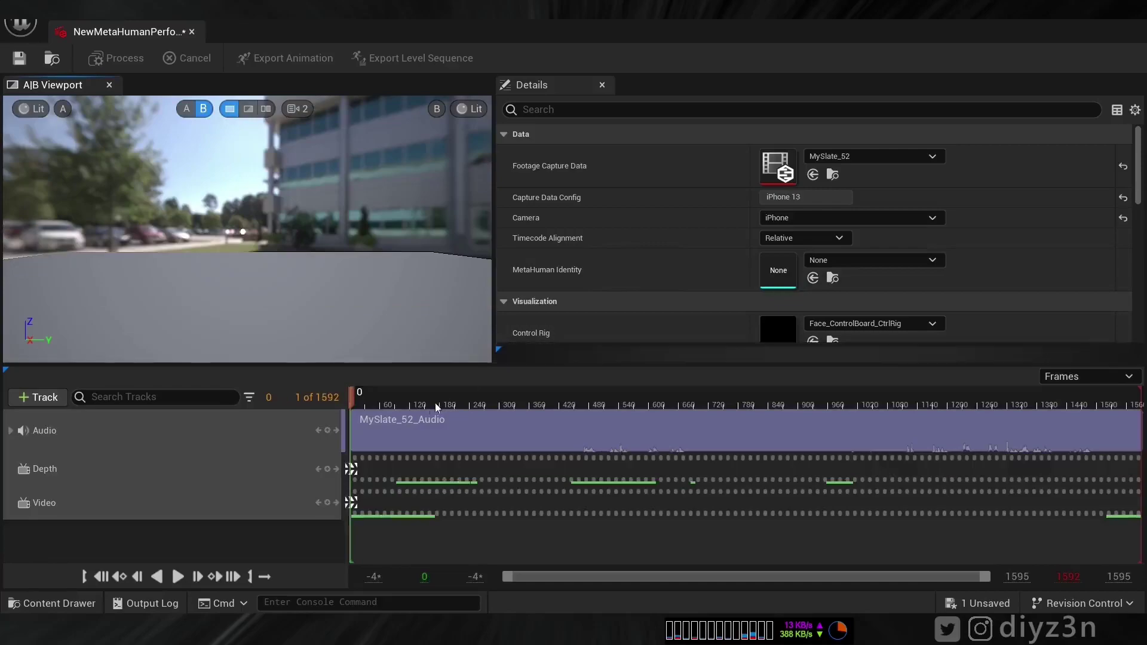
click(186, 108)
drag(354, 395, 519, 403)
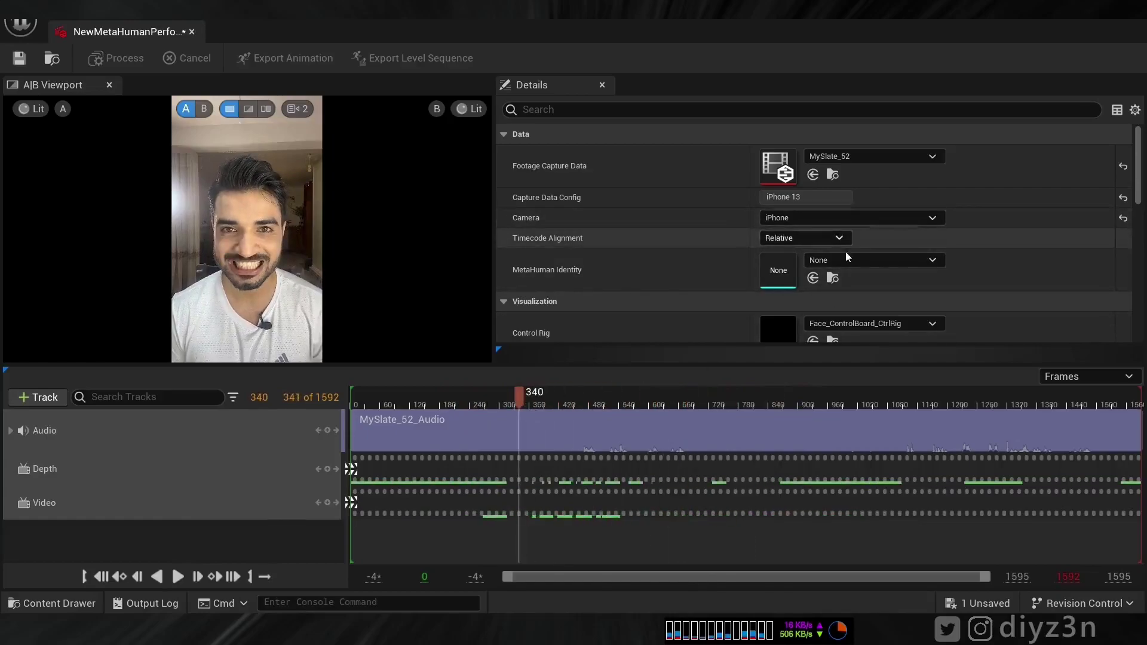
click(848, 260)
click(675, 442)
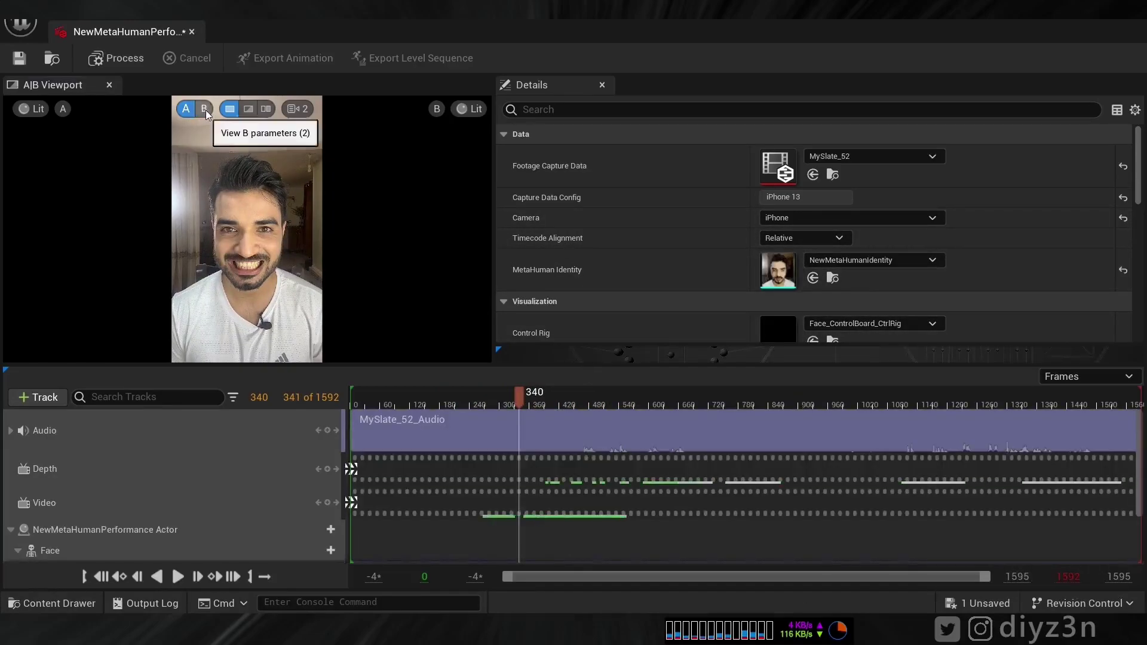
Compare the footage with the identity head in the split view modes at several frames, and return to the single view.
click(266, 109)
click(249, 109)
mouse_move(519, 399)
mouse_down()
mouse_move(383, 404)
mouse_move(533, 404)
mouse_up()
drag(1143, 178, 1134, 266)
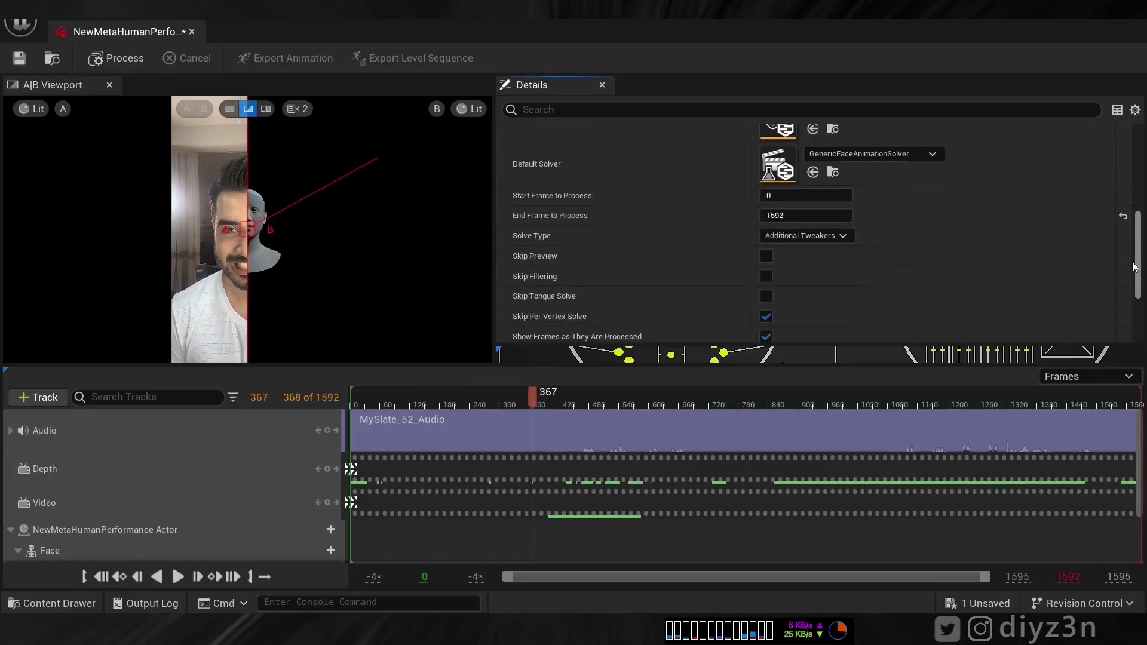
drag(531, 395, 480, 407)
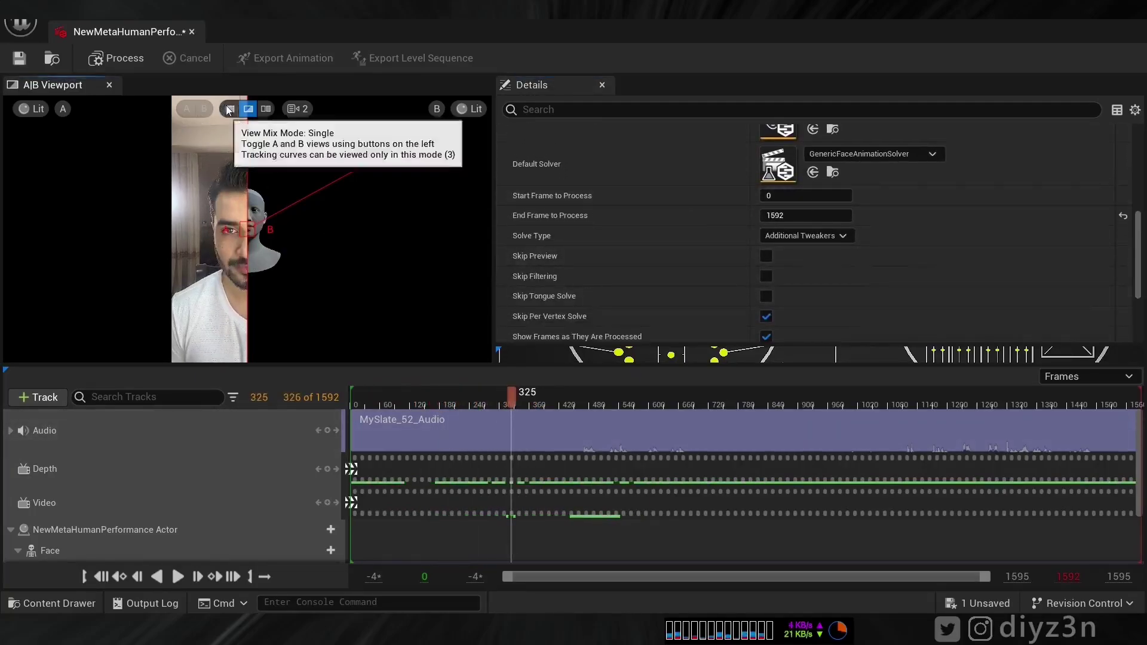
click(229, 108)
Set the start frame to process to 404 and process the MetaHuman performance.
click(556, 406)
mouse_move(555, 406)
mouse_down()
mouse_move(604, 407)
mouse_move(531, 424)
mouse_move(555, 422)
mouse_up()
click(790, 199)
key(Return)
scroll(1139, 286, down, 4)
scroll(812, 233, up, 6)
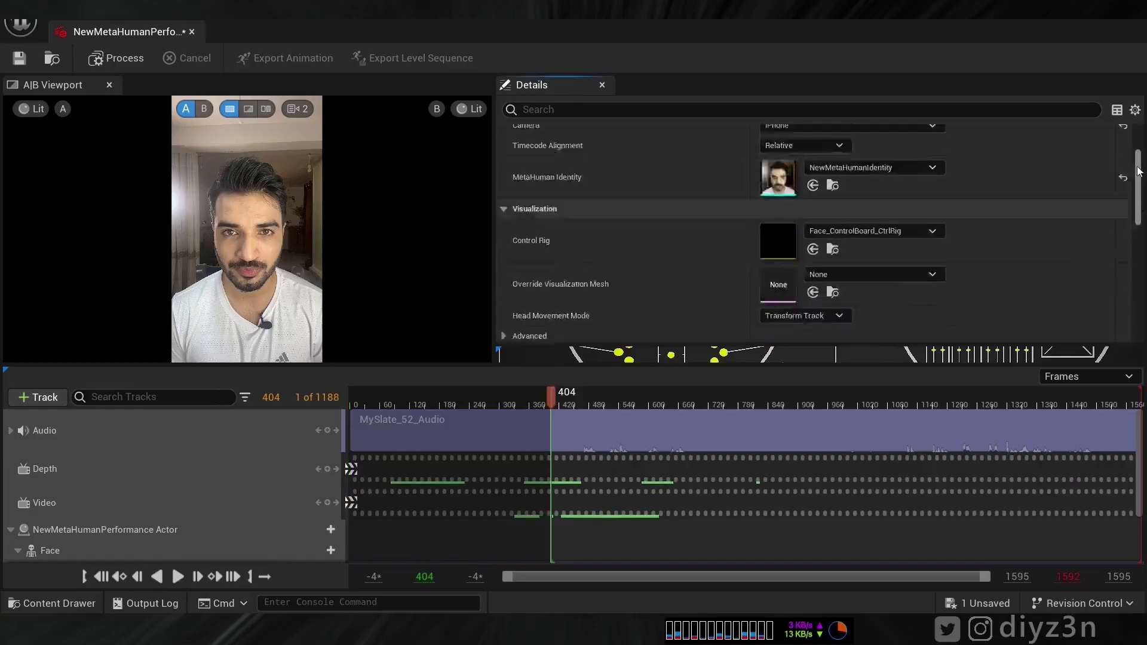
click(139, 64)
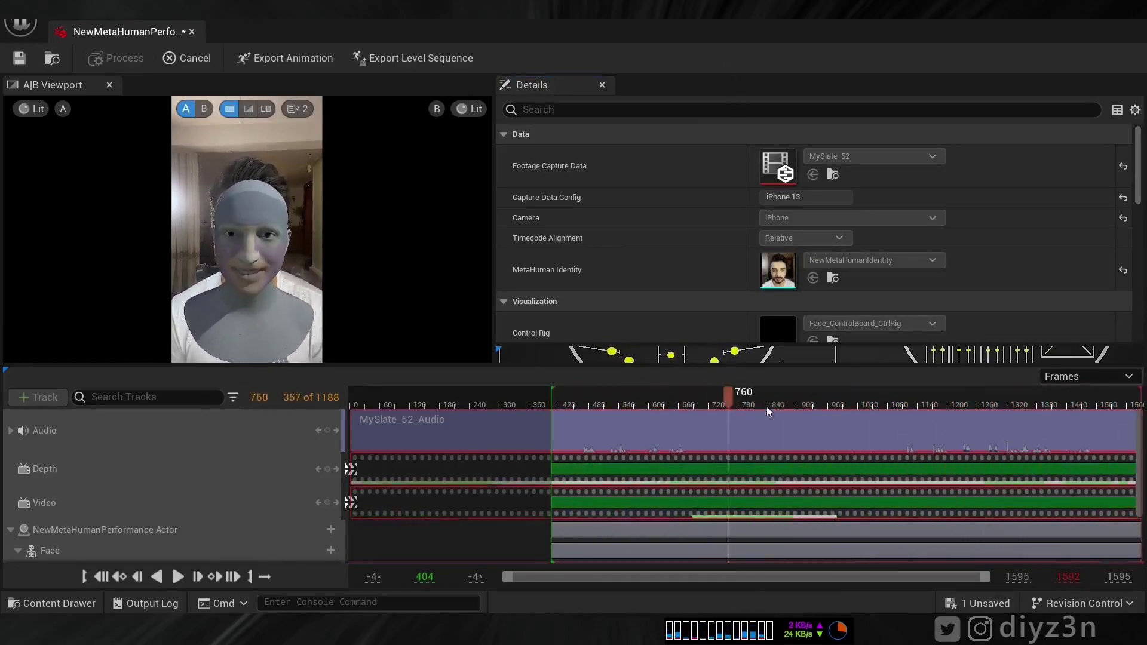
mouse_move(707, 437)
mouse_down()
mouse_move(568, 442)
mouse_move(728, 438)
mouse_up()
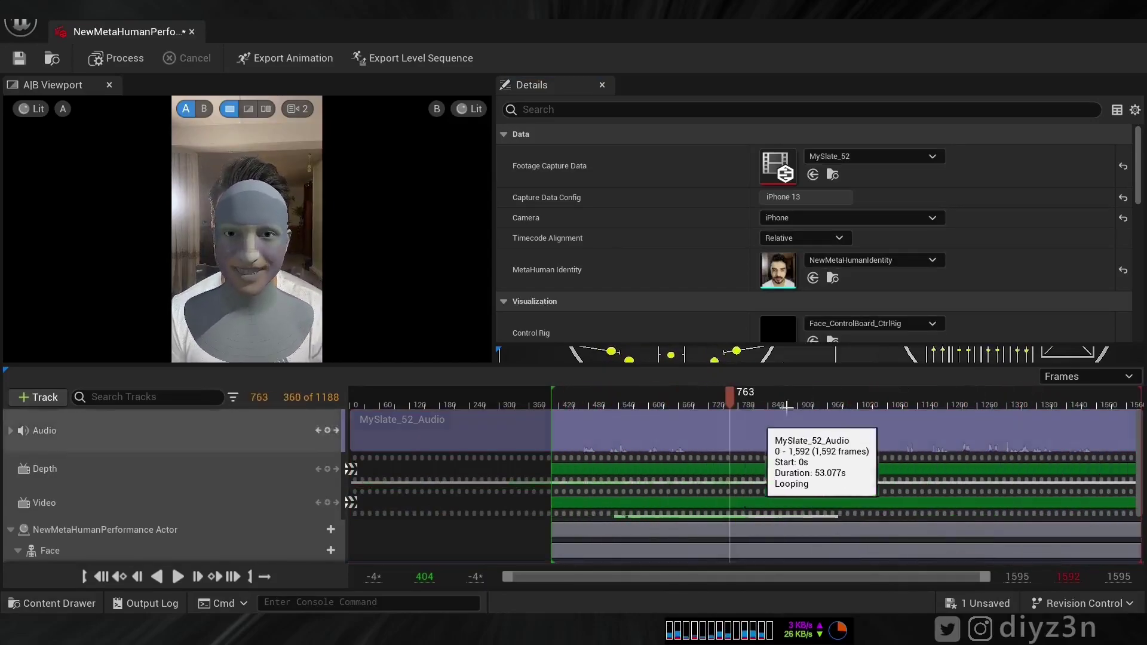
Set the performance's head movement mode to Disabled and check the result at a nearby frame.
drag(1140, 155, 1140, 161)
scroll(1141, 166, down, 6)
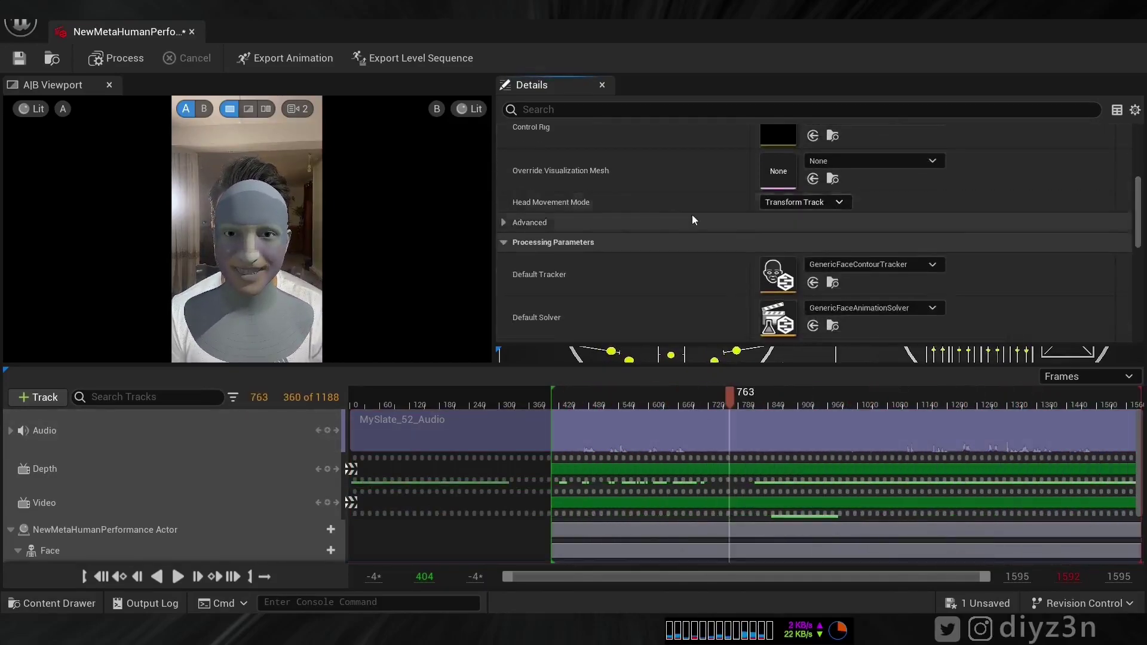
click(815, 203)
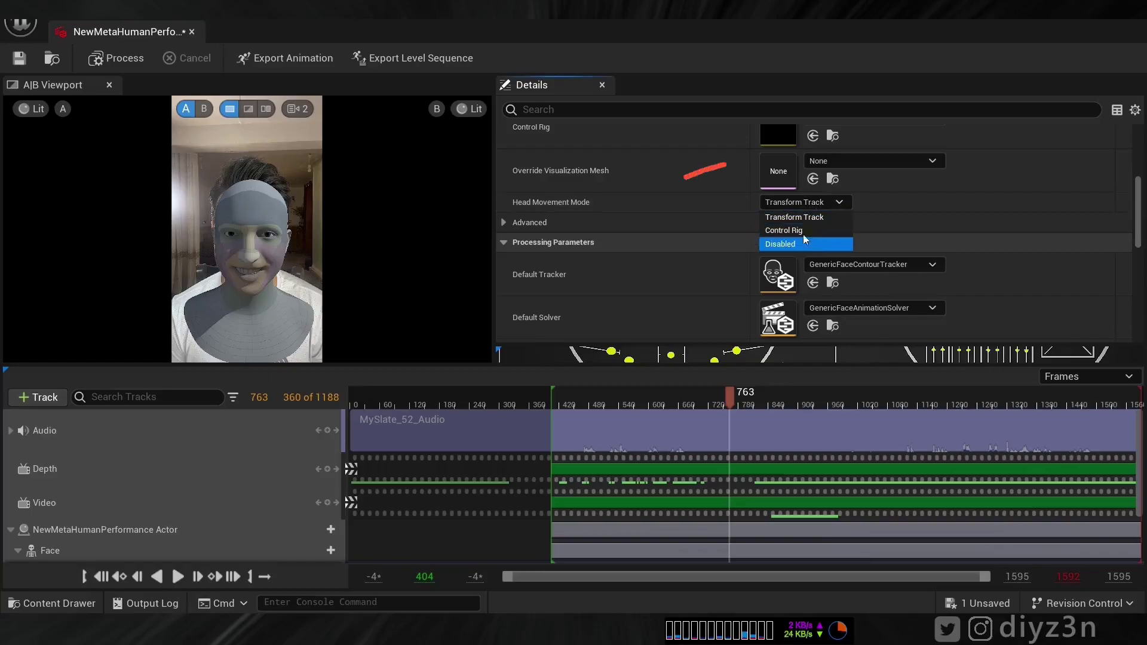
click(805, 246)
drag(721, 406, 703, 408)
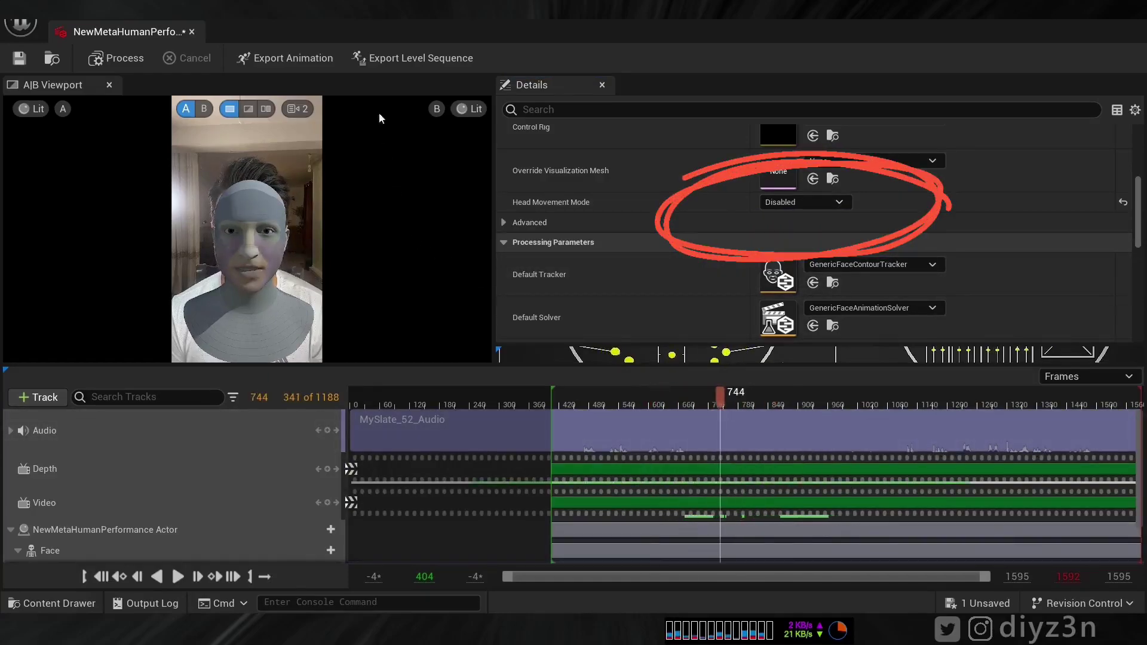
Export the processed animation to the Content folder as Face_Anim, targeting the SK_NewMetaHumanIdentity skeletal mesh.
click(263, 60)
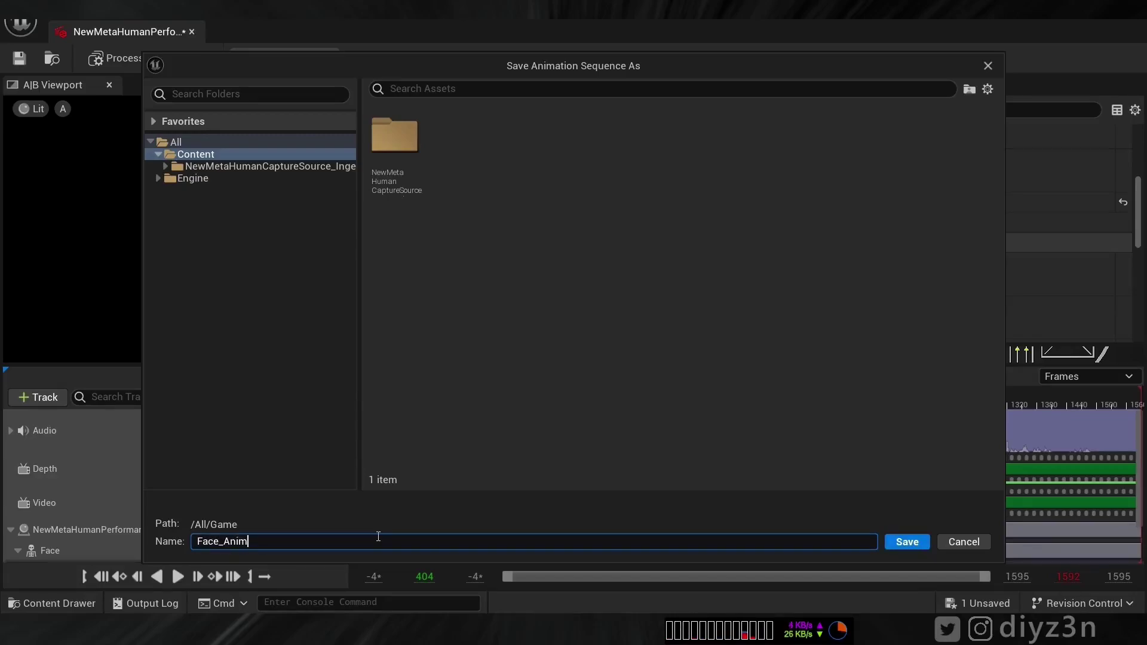
text(Face_Anim)
key(Return)
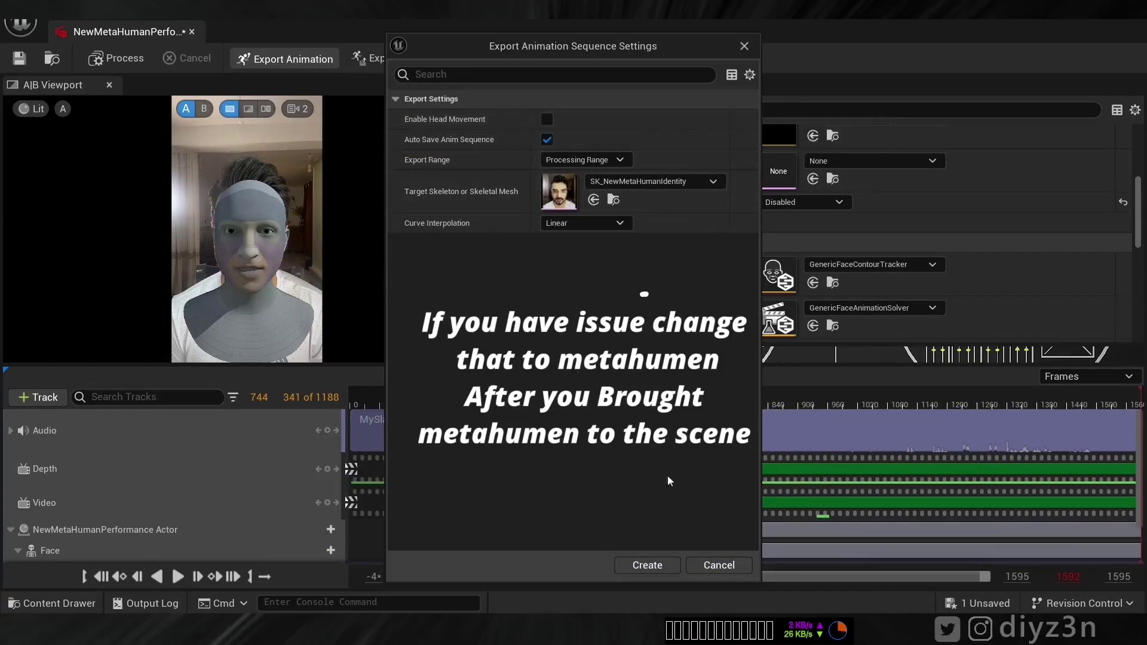
click(664, 565)
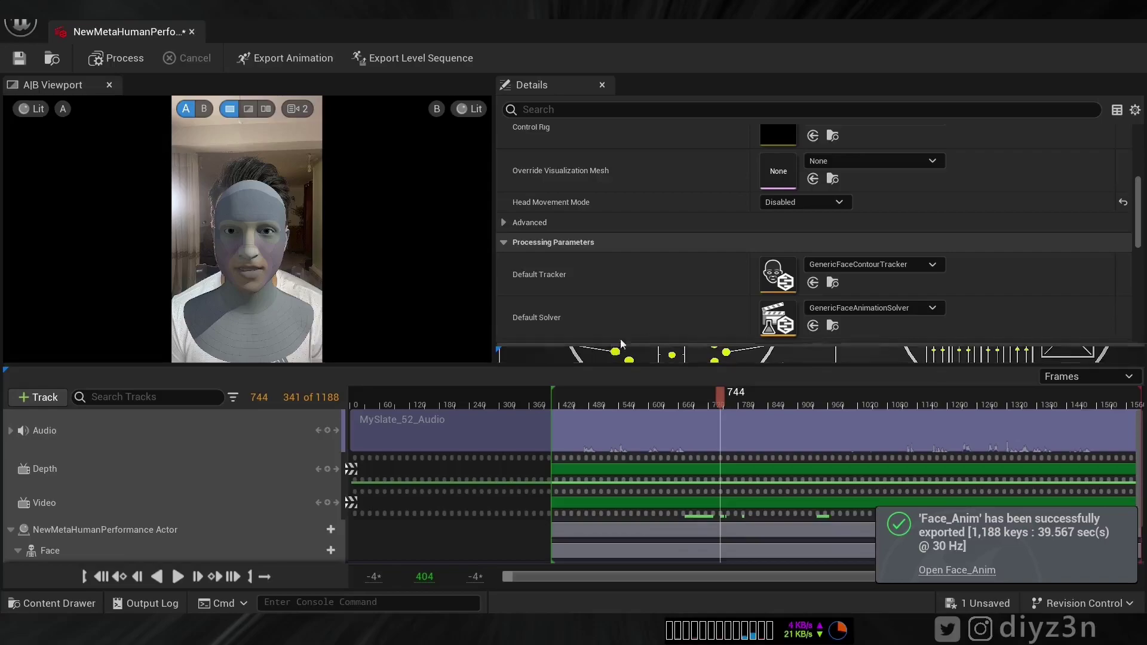
Leave the performance editor, open the Face_Anim asset and scrub through its facial animation.
click(1131, 21)
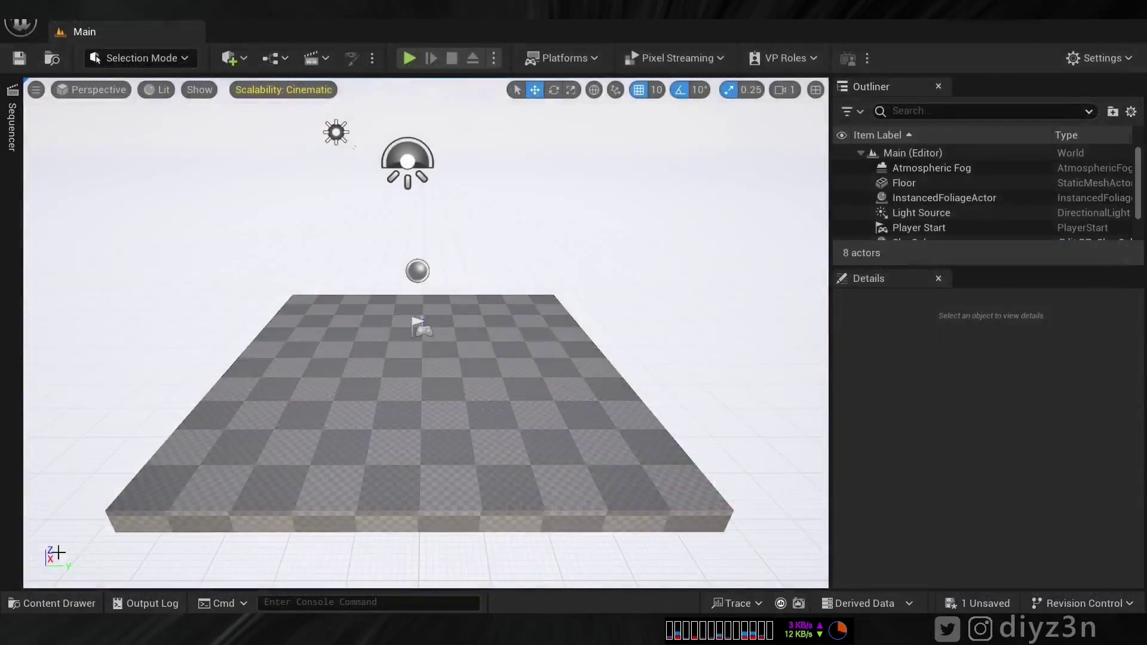
click(52, 603)
double_click(291, 471)
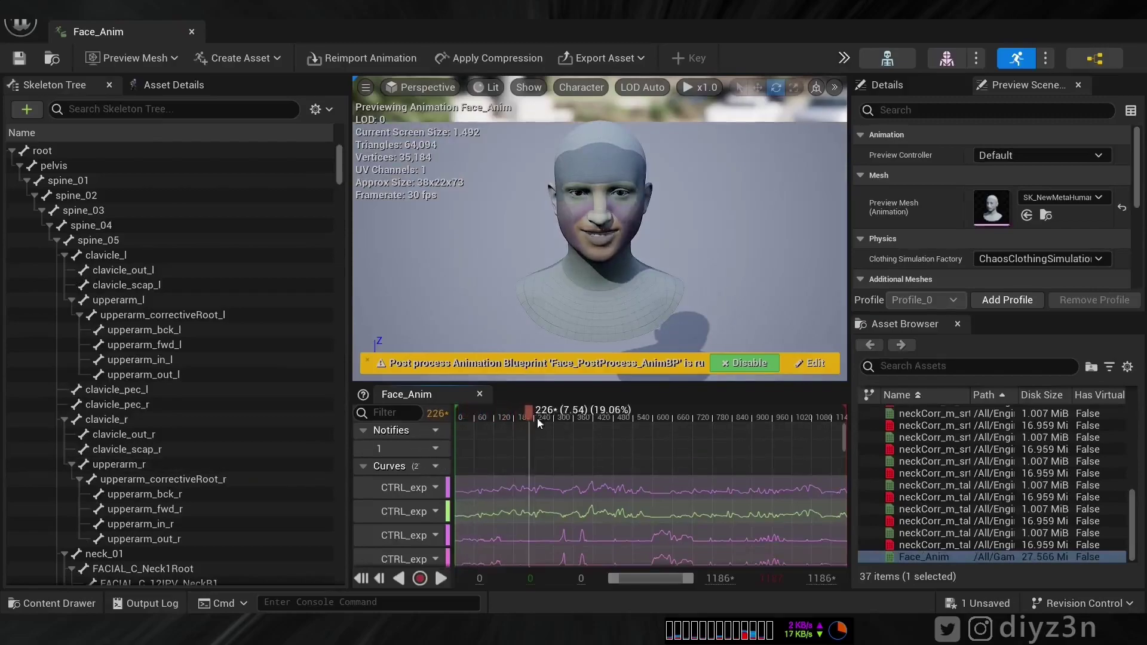
drag(472, 439, 741, 432)
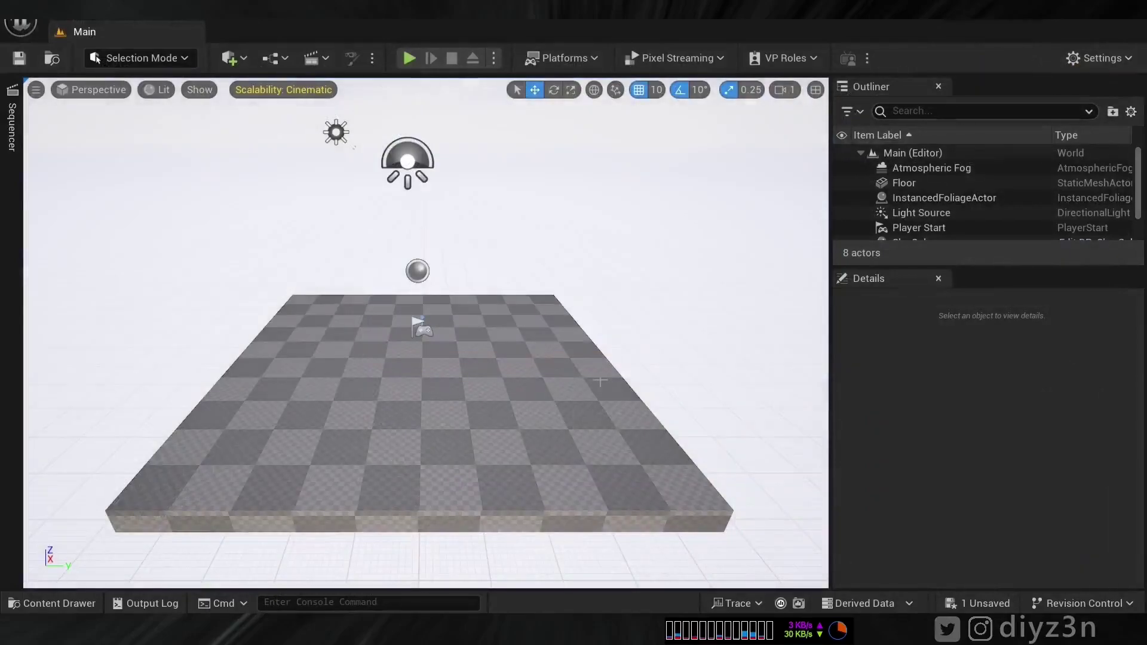
Open Quixel Bridge and add the downloaded XZ MetaHuman to the project.
click(51, 603)
click(235, 57)
click(294, 131)
click(189, 149)
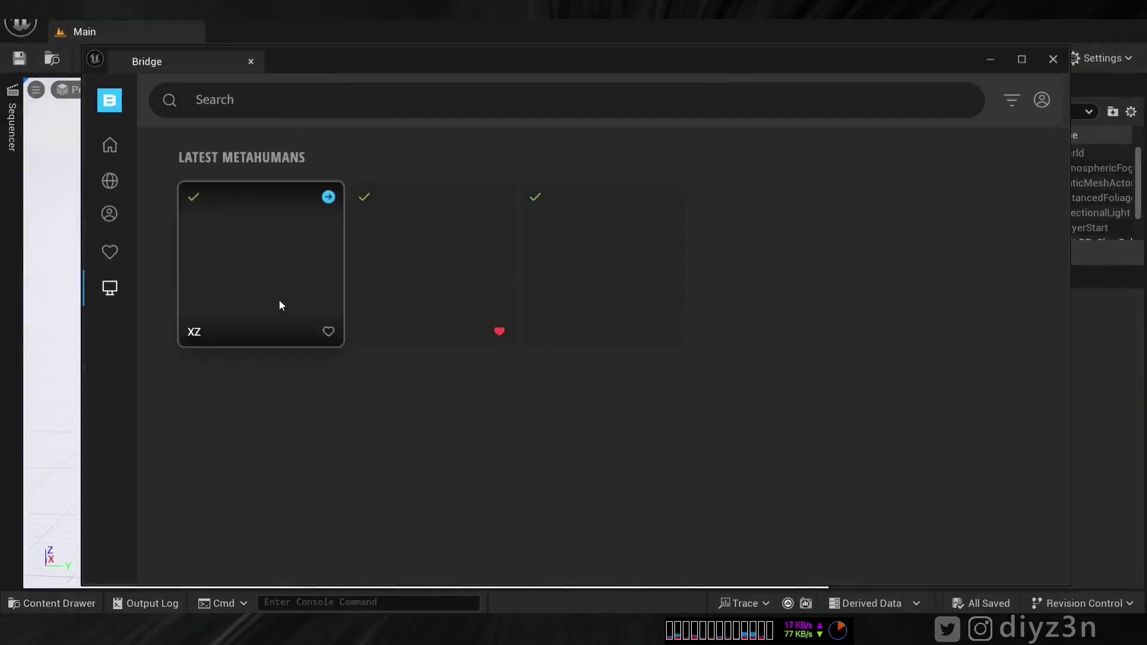
click(279, 300)
click(1023, 550)
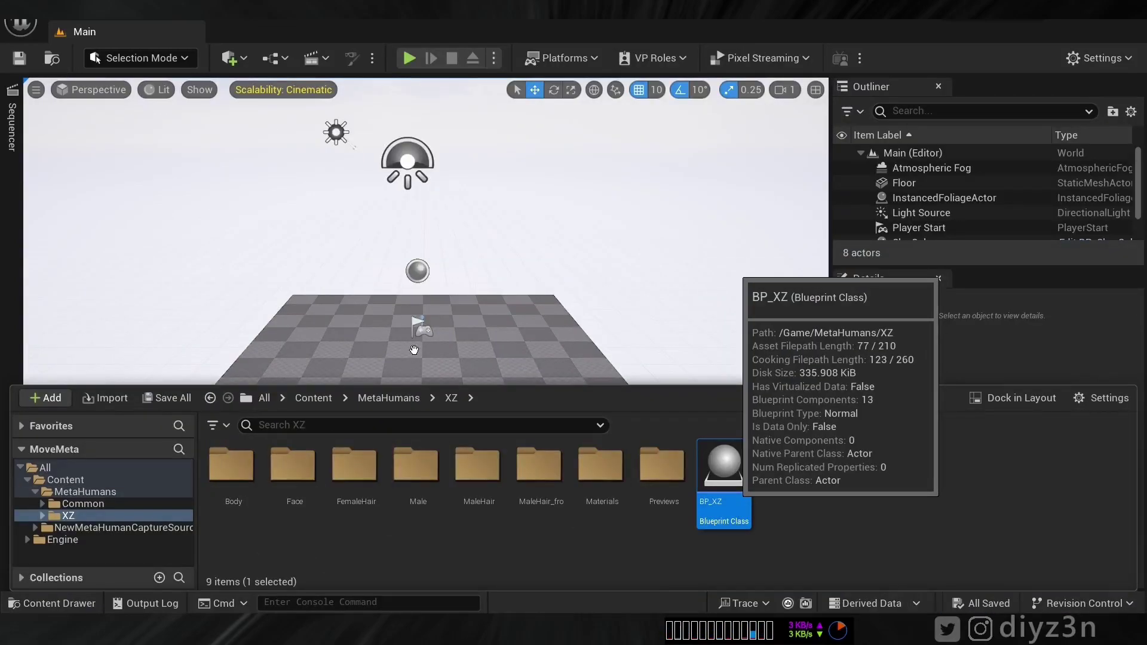
Place the BP_XZ blueprint in the level and set its location to X 0, Y 0, Z 2.
drag(450, 350, 418, 351)
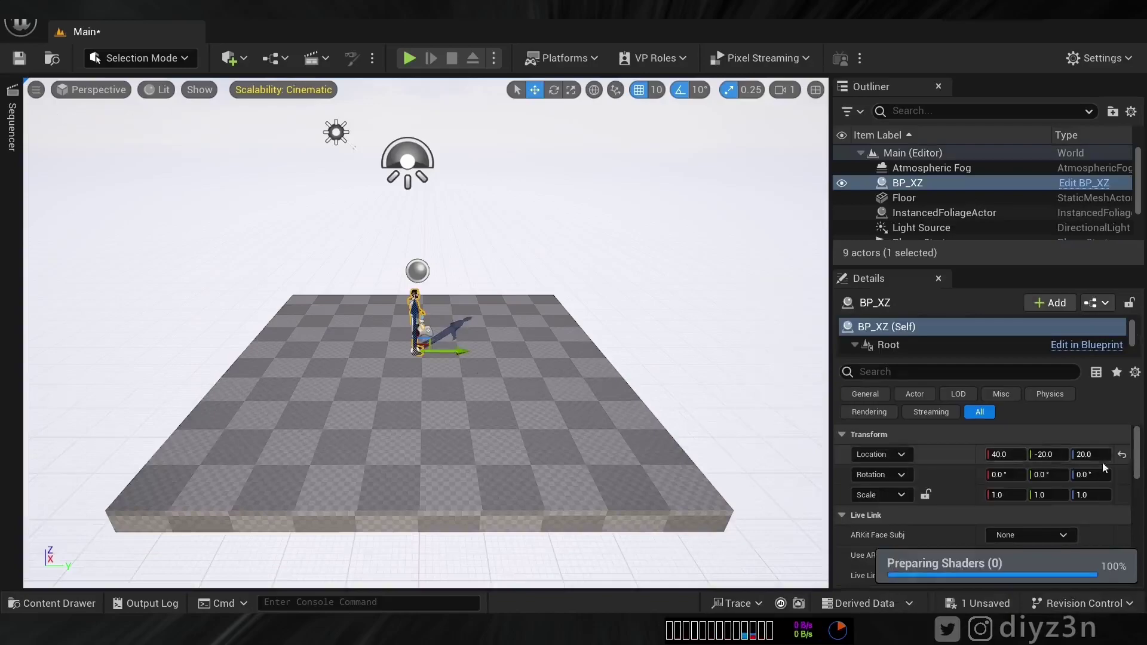
text(2)
key(Return)
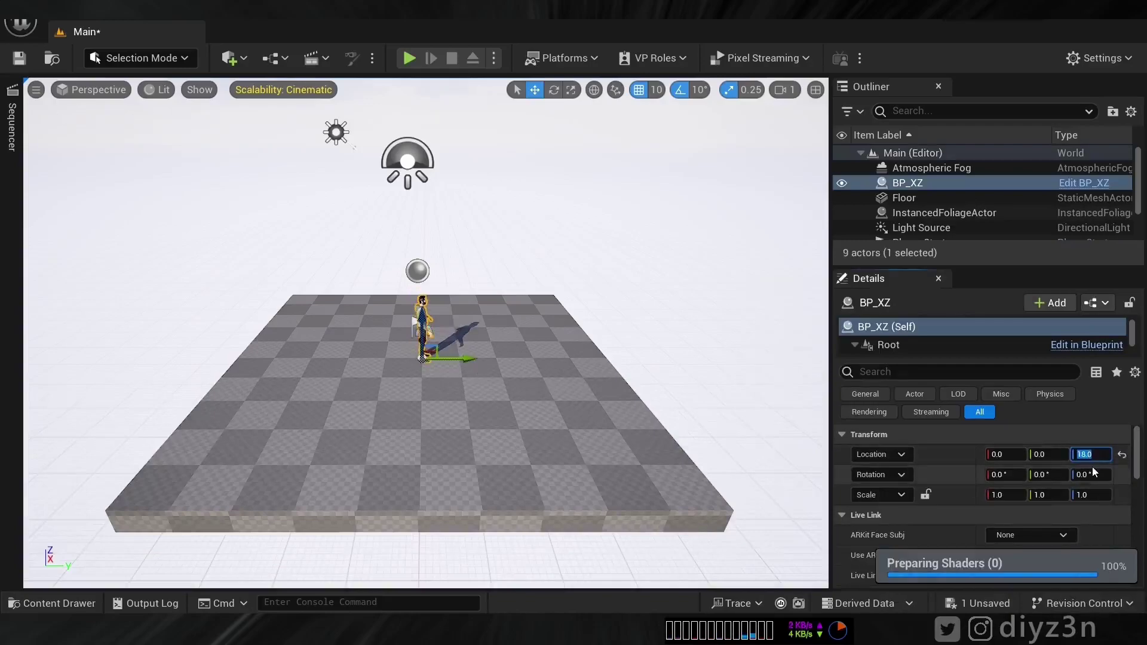
Raise the BP_XZ character to a Z location of 22 and frame its upper body from the front.
key(f)
alt+drag(490, 335, 358, 335)
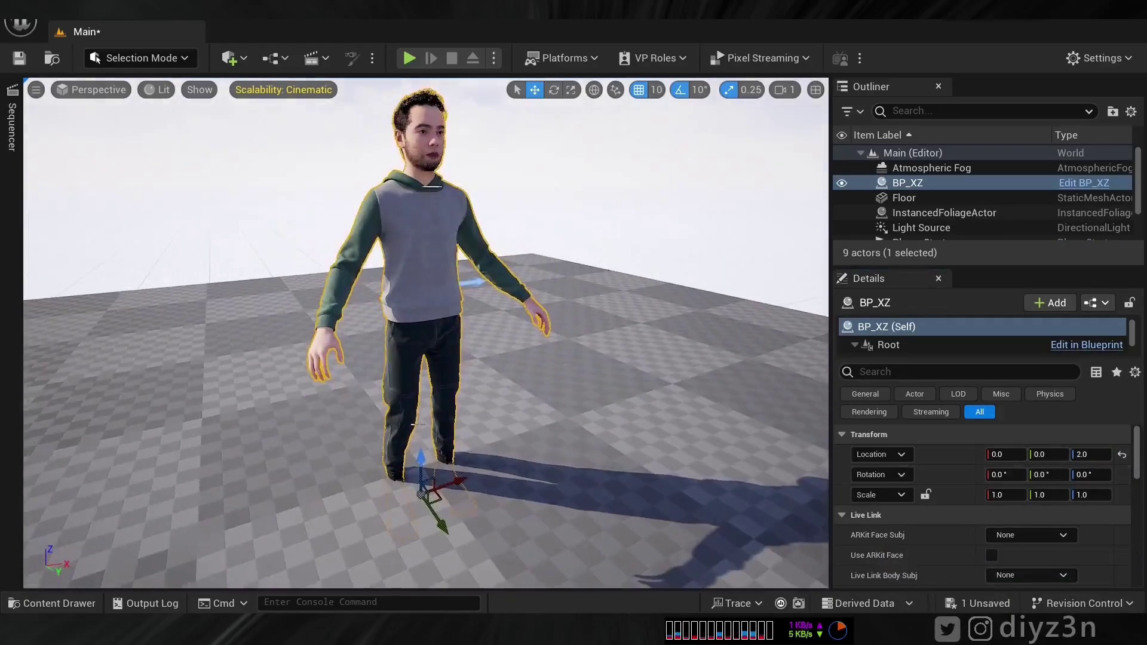
drag(423, 461, 421, 424)
middle_drag(421, 424, 427, 478)
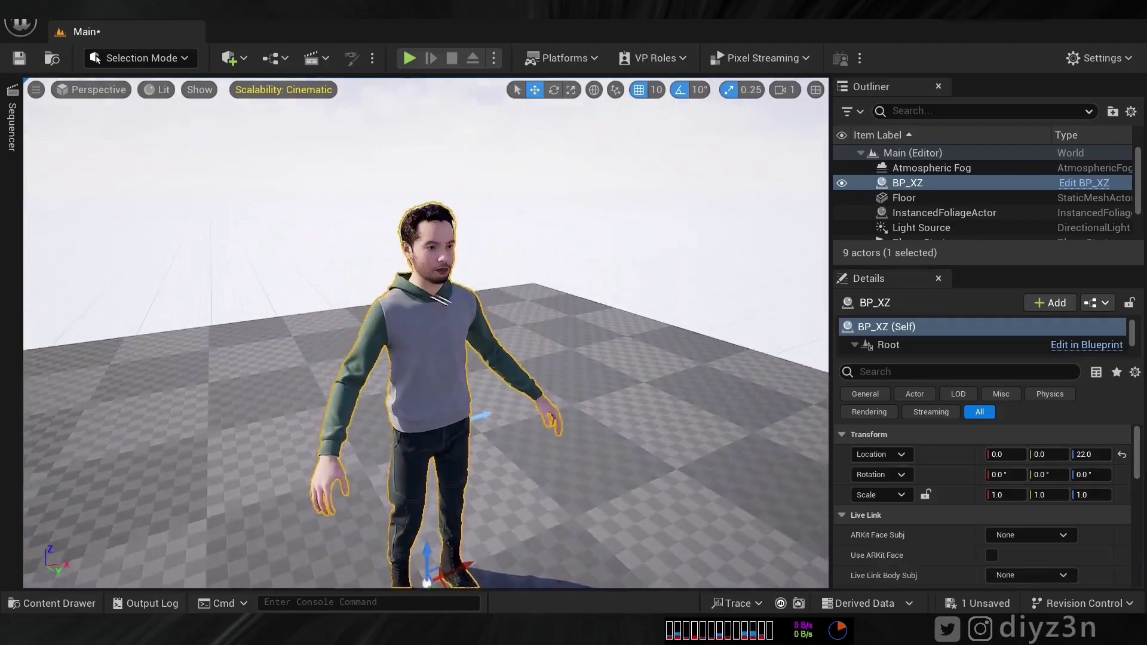
alt+drag(427, 418, 484, 388)
scroll(425, 333, up, 4)
middle_drag(382, 323, 460, 359)
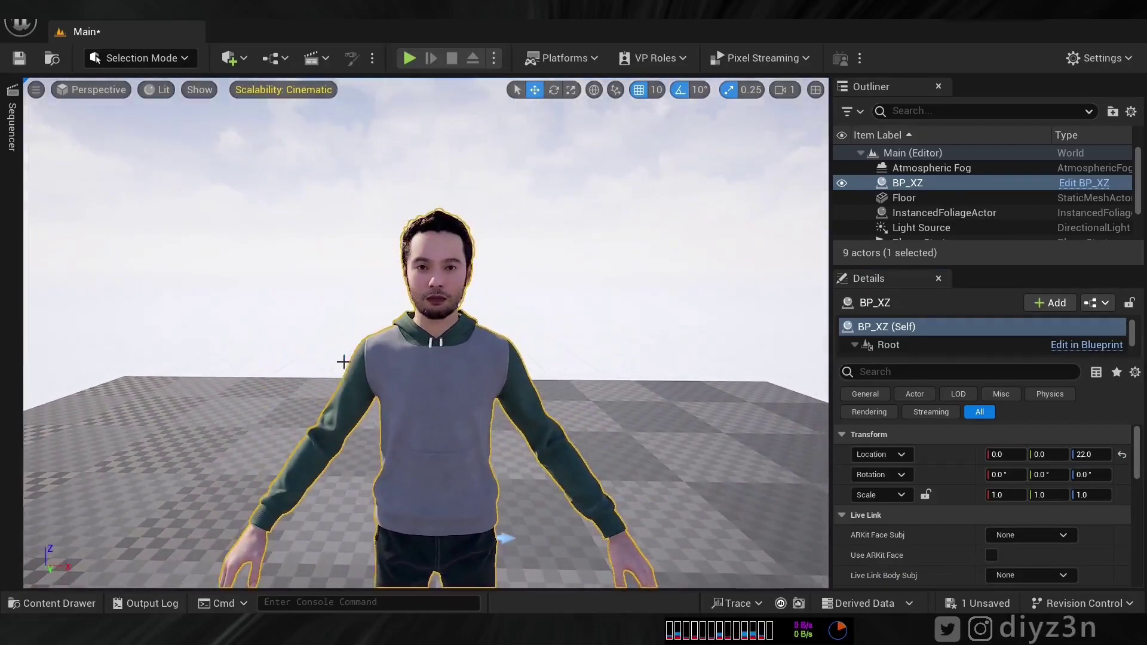
Add a level sequence and save it in the Content folder as MSeq.
click(320, 60)
click(386, 97)
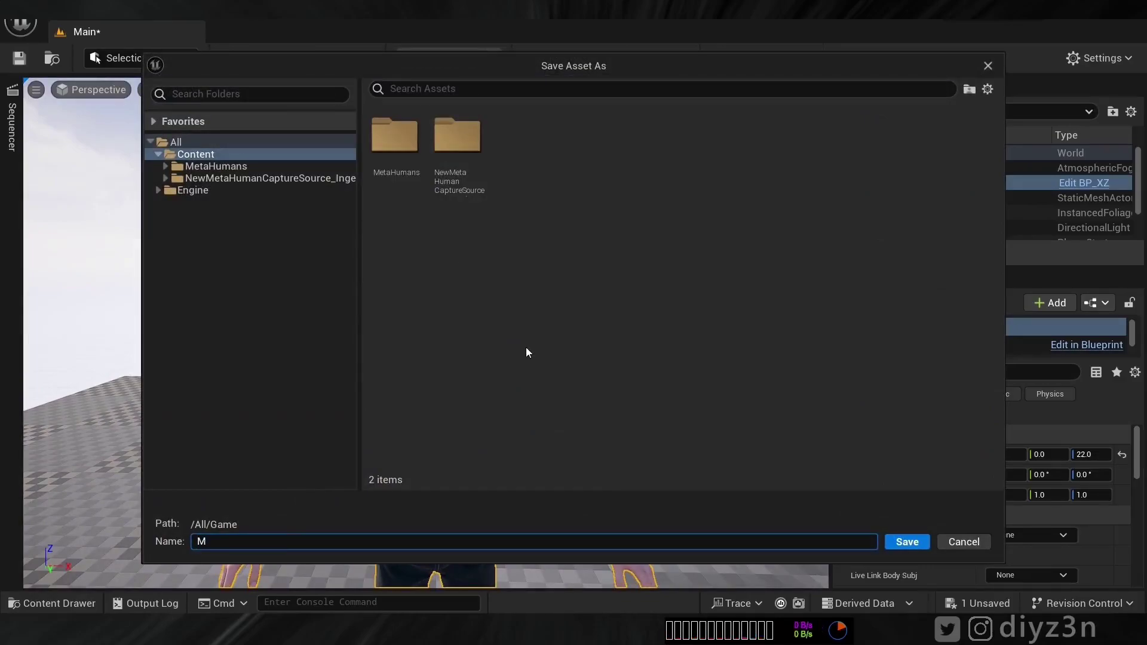
text(MSeq)
key(Return)
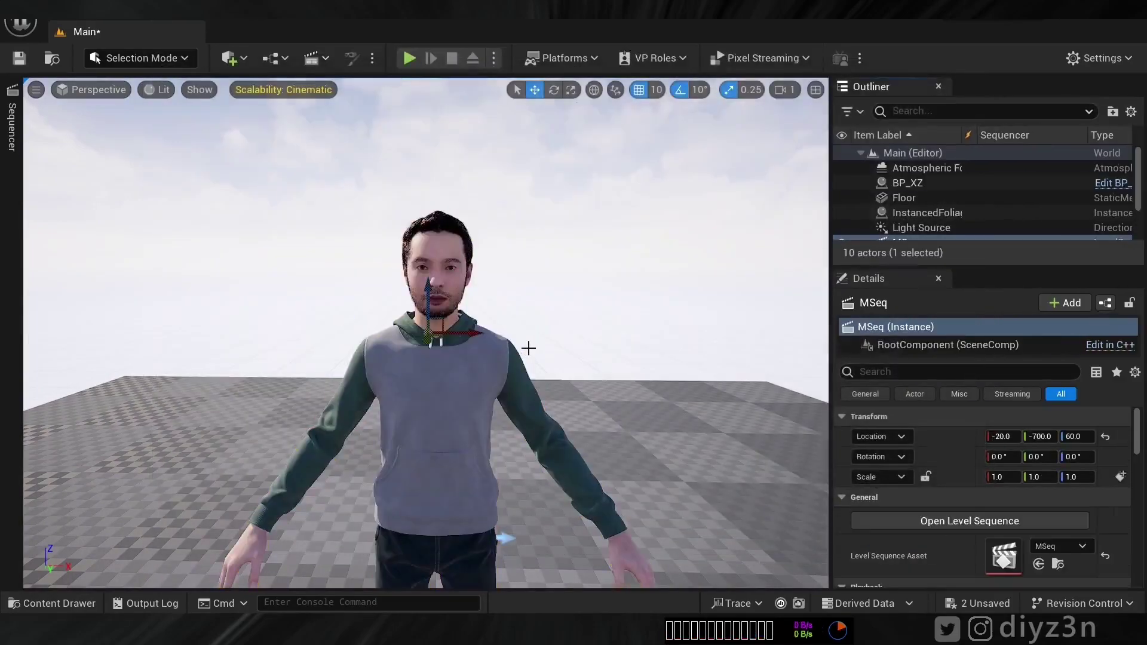
Open and pin the Sequencer, and add the BP_XZ character to the MSeq sequence.
scroll(1142, 175, up, 1)
click(907, 183)
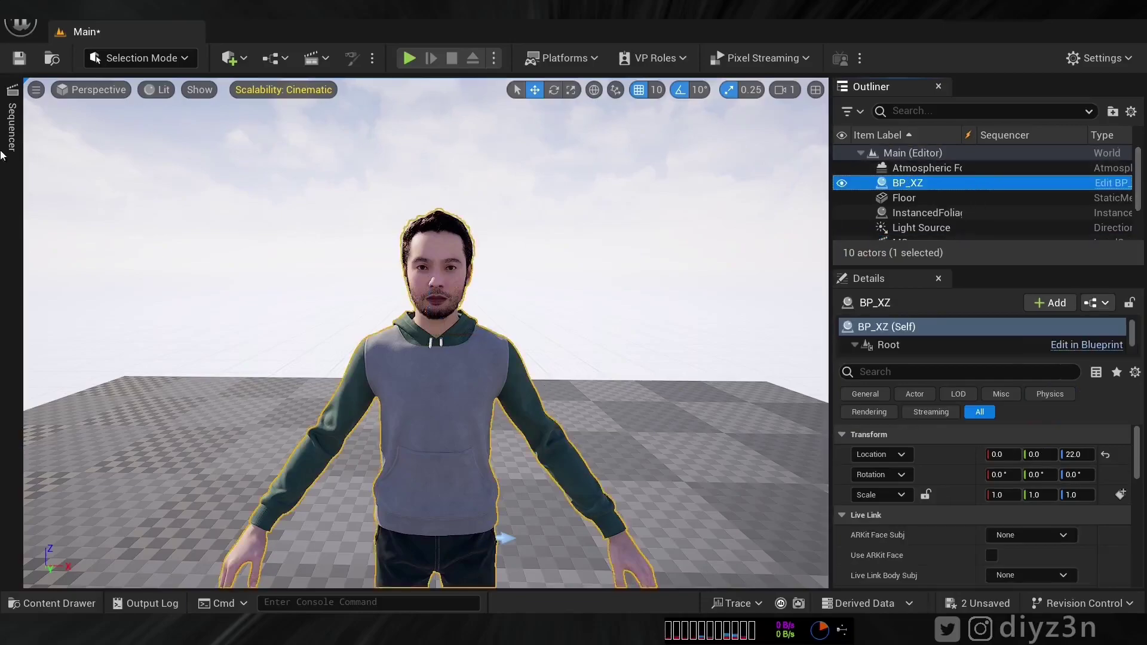
click(12, 128)
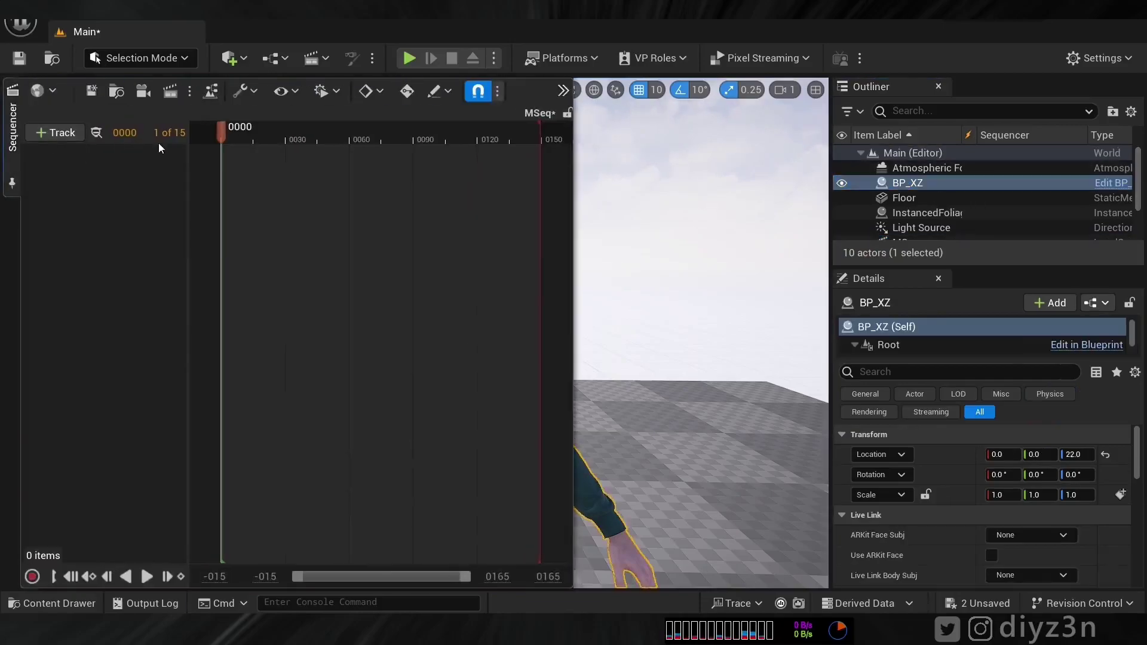
click(12, 183)
drag(907, 183, 128, 209)
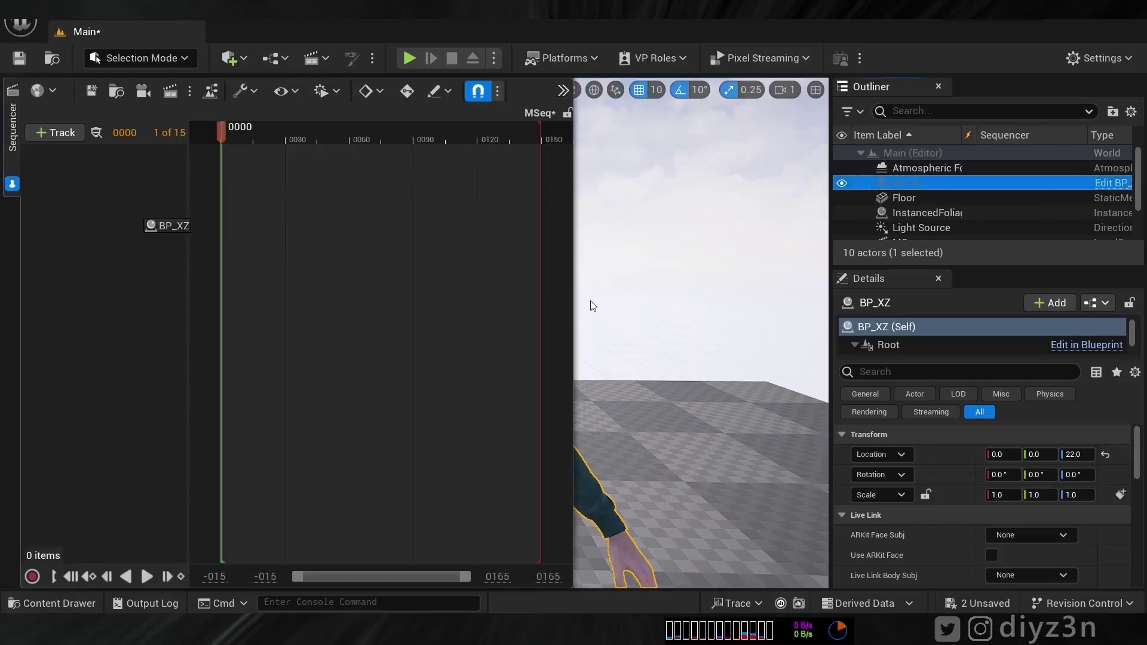
drag(666, 350, 662, 342)
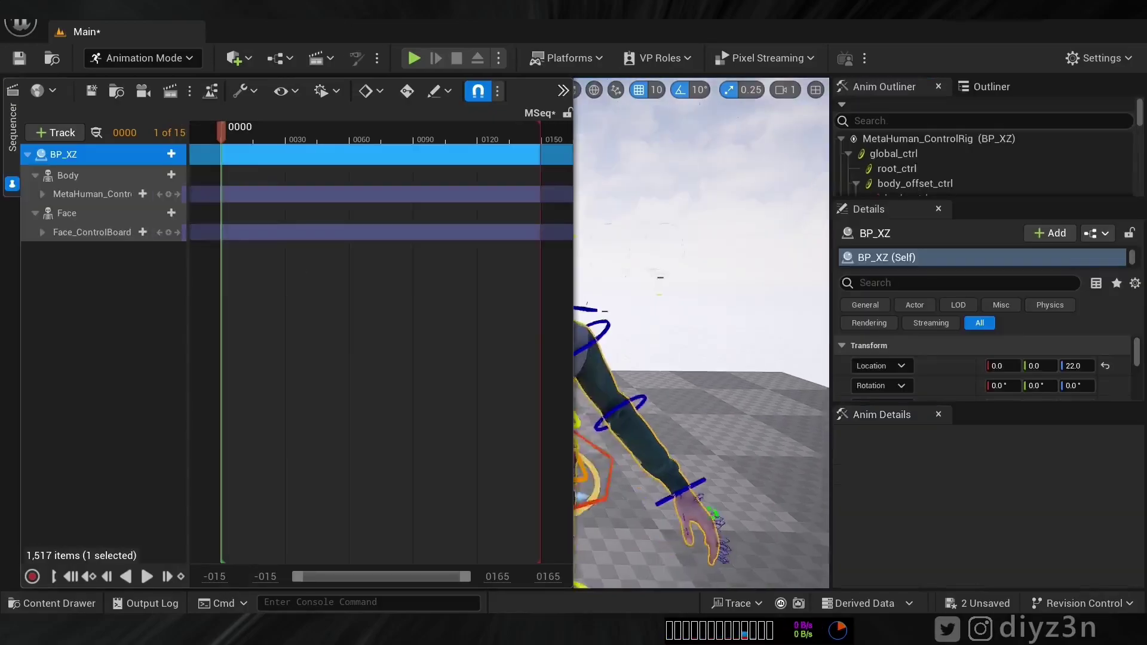
Replace the Face_ControlBoard track with the Face_Anim animation and remove the MetaHuman control rig track from the Body.
click(72, 233)
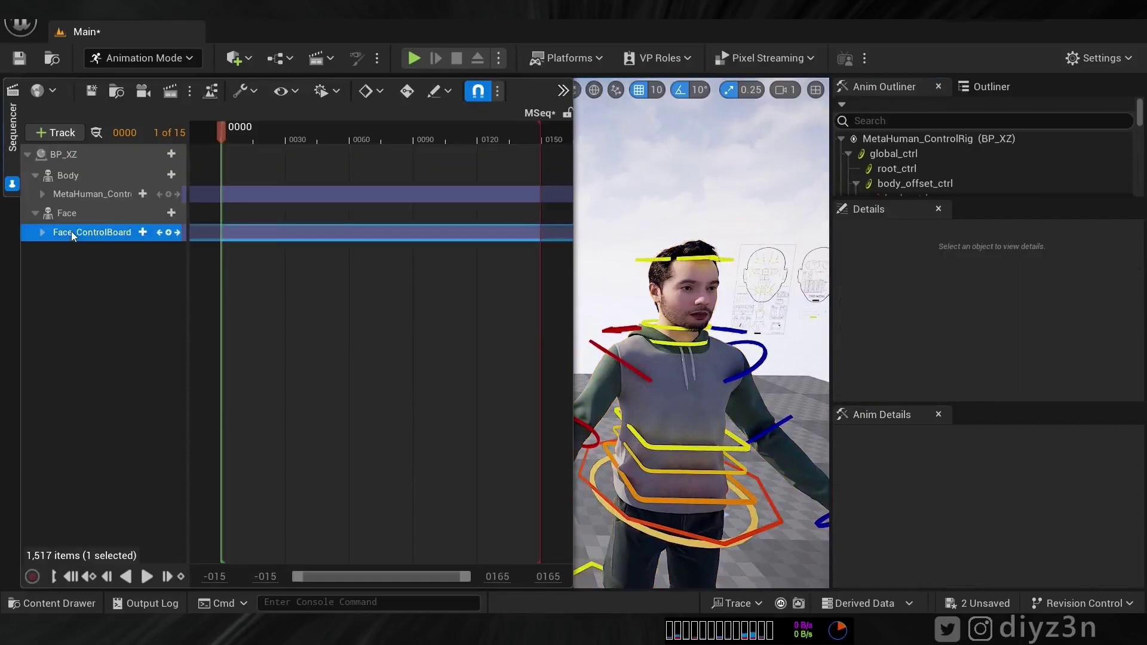
key(Delete)
click(172, 213)
mouse_move(270, 158)
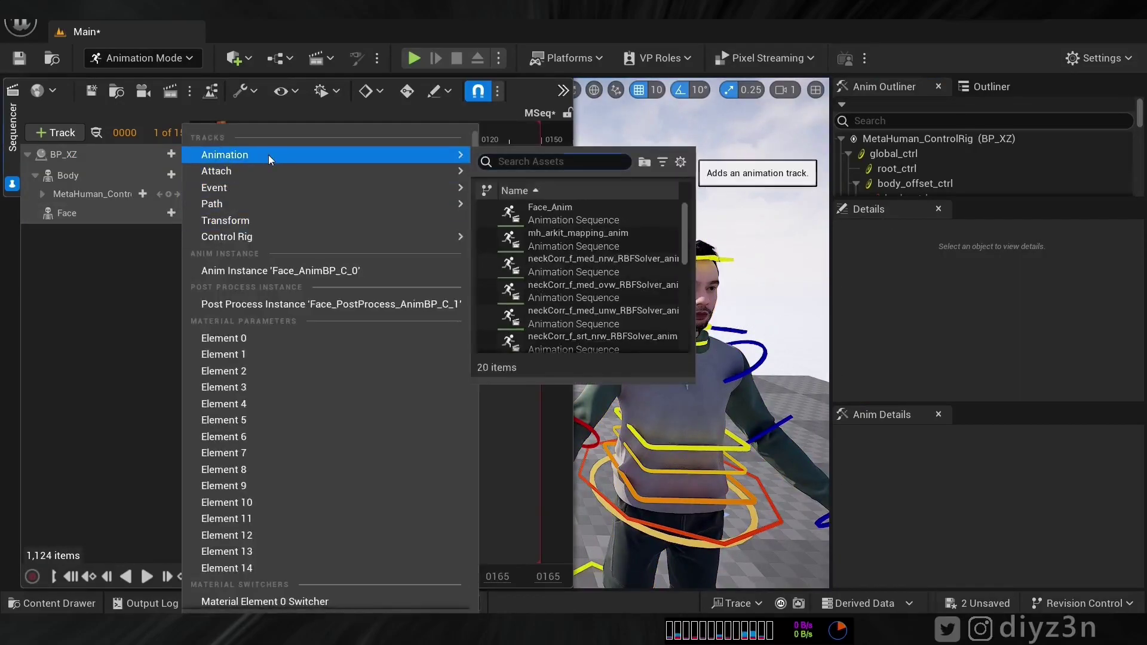
click(588, 214)
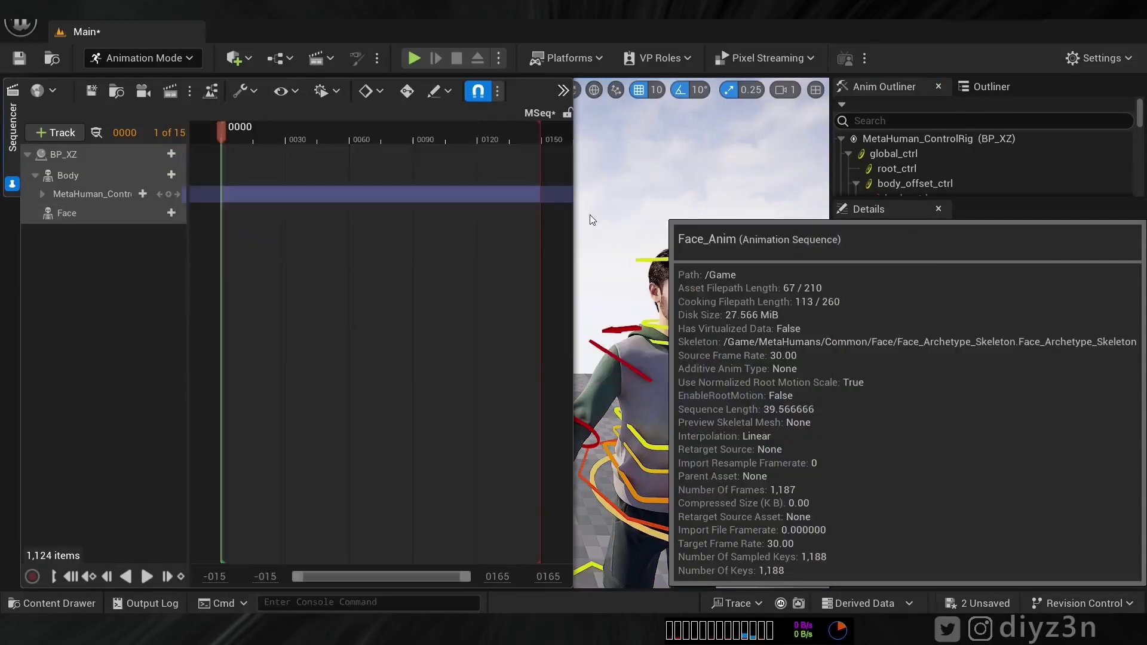
key(Delete)
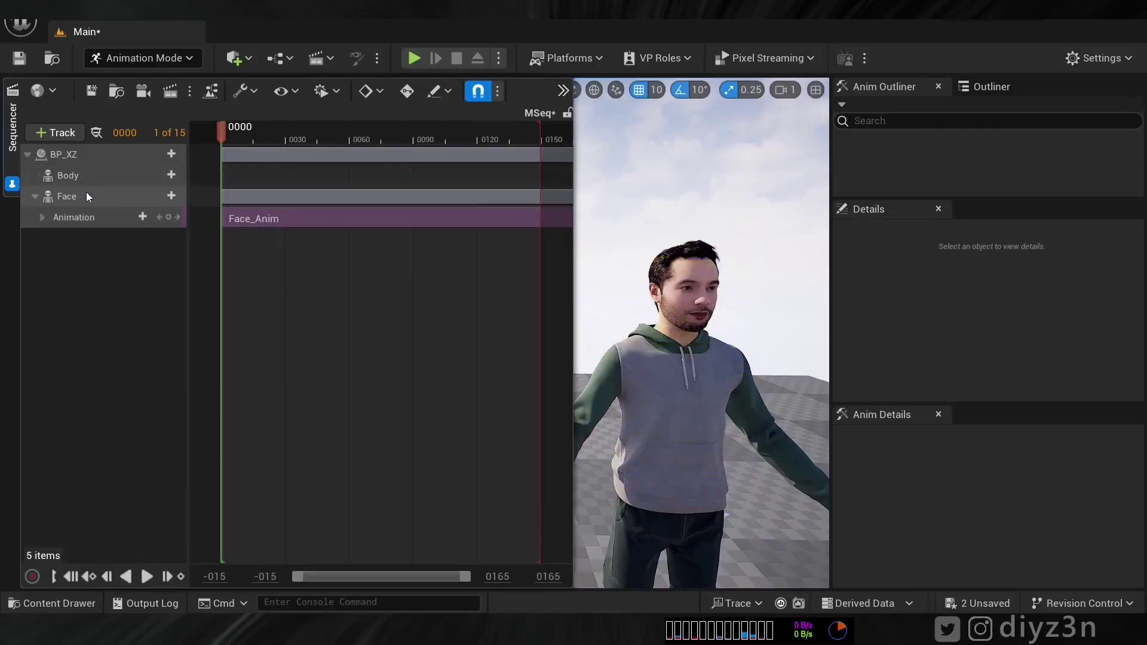
Set the timeline's view range end to 850 and extend the sequence's playback end to frame 844.
drag(222, 132, 369, 342)
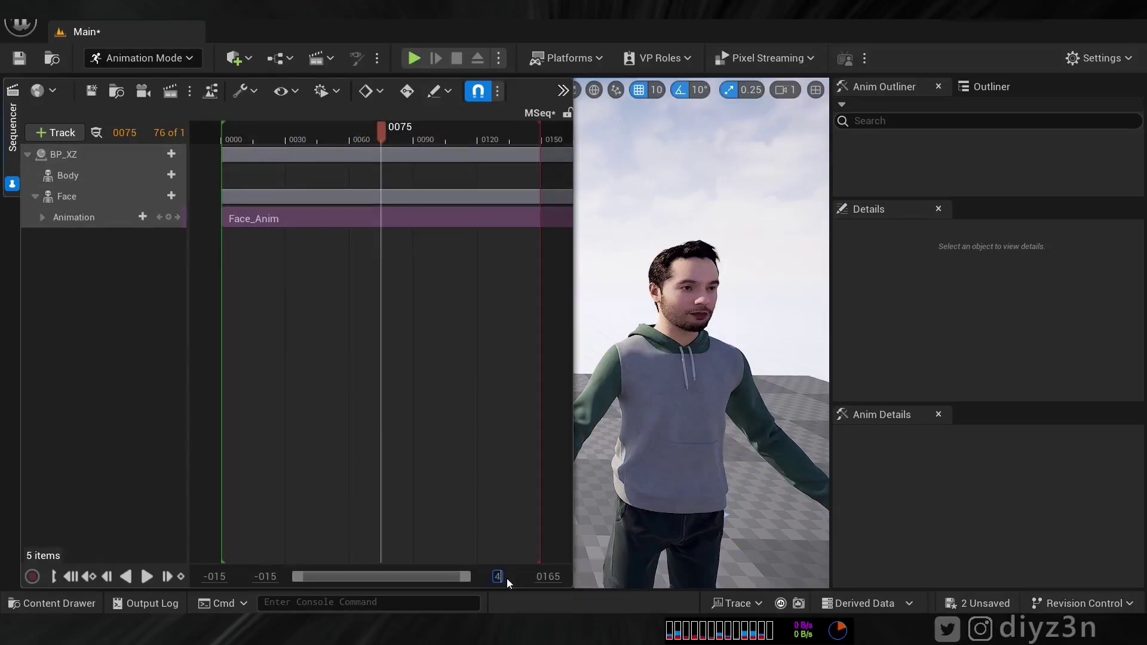
text(850)
key(Return)
drag(260, 136, 571, 137)
Hide the Sequencer, narrow the viewport's field of view and bring the character's face into close view.
click(11, 183)
middle_drag(560, 294, 603, 286)
click(161, 90)
drag(304, 250, 279, 250)
click(468, 275)
middle_drag(468, 275, 505, 258)
middle_drag(327, 473, 341, 461)
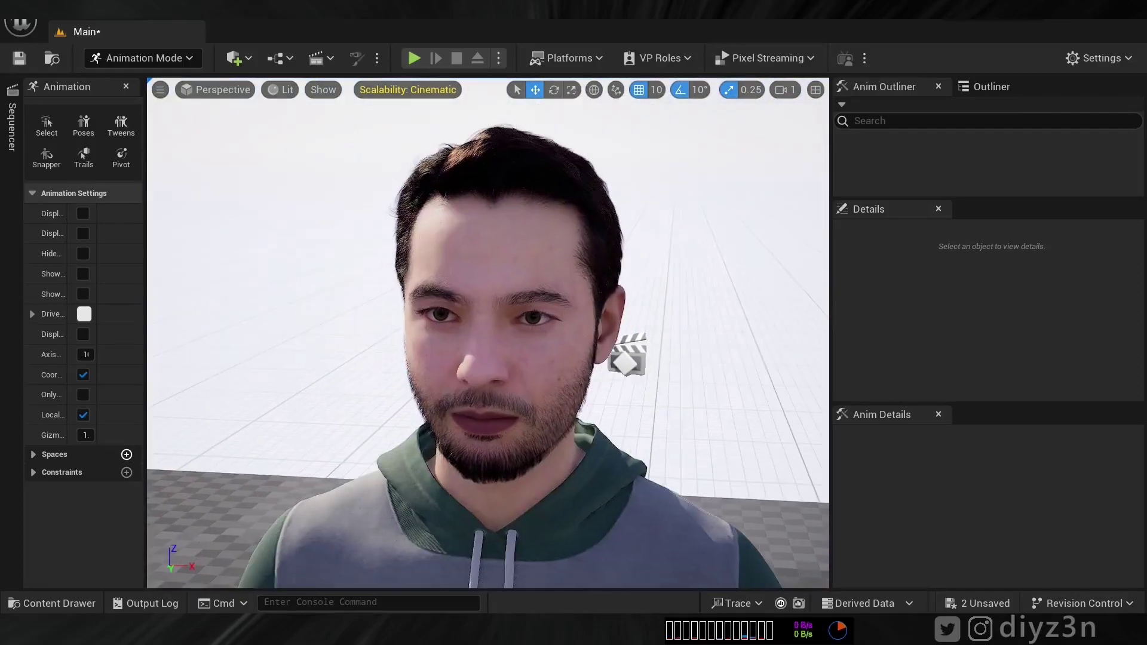
Switch the viewport type to Cinematic Viewport and close the Animation panel.
click(217, 90)
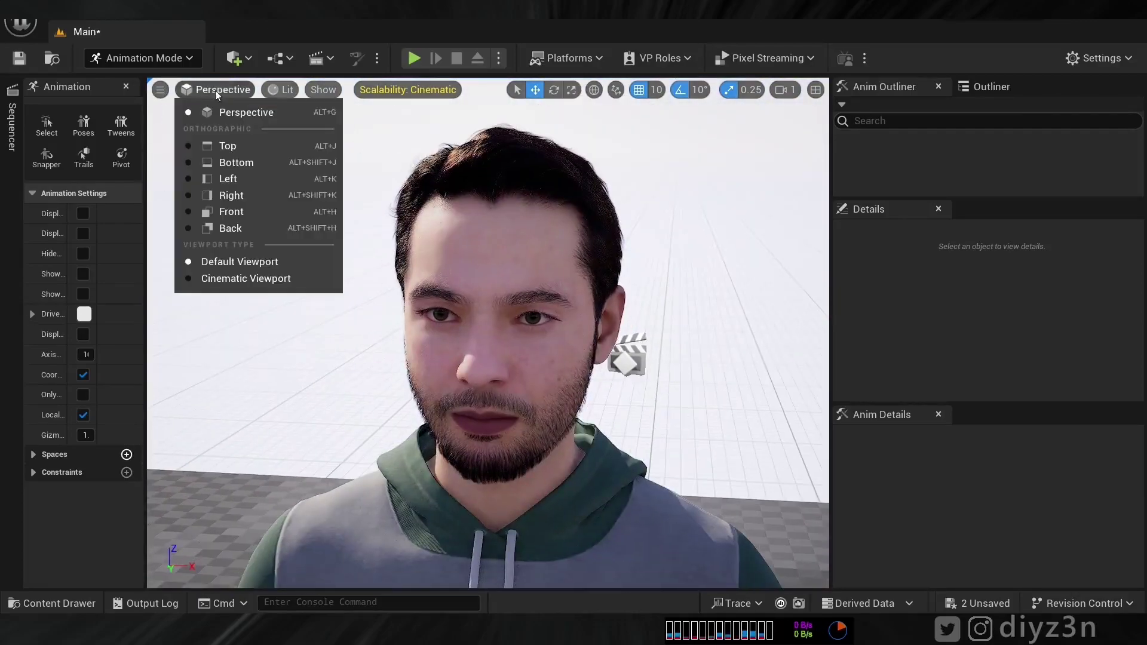
click(239, 277)
click(126, 90)
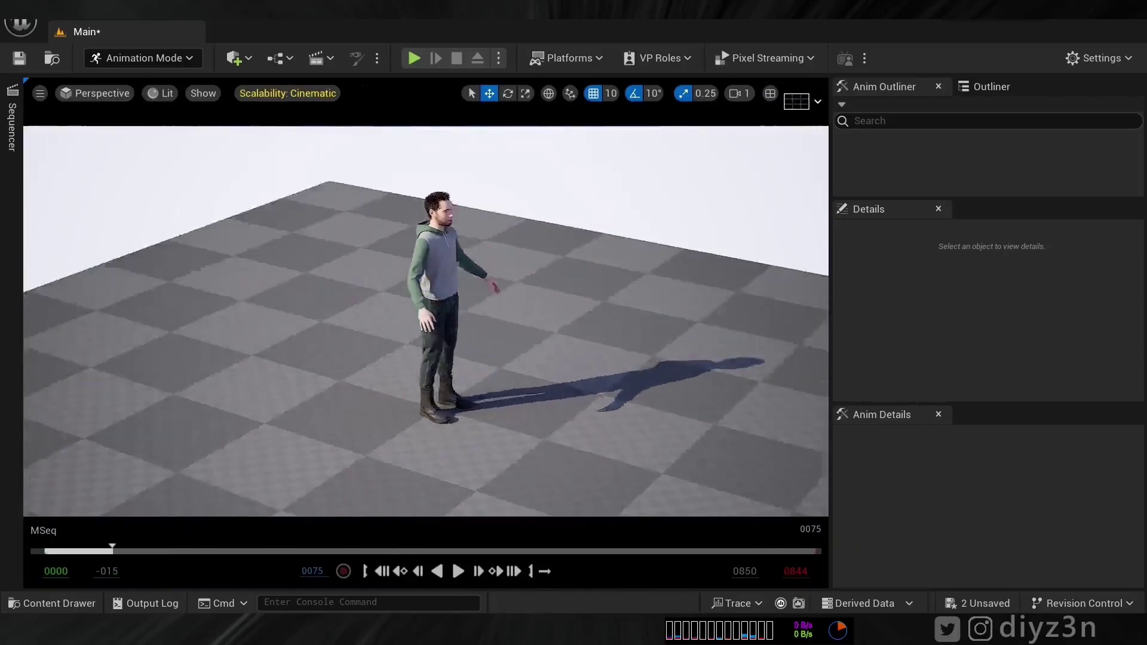
Frame the character's face from the front and scrub through MSeq to preview the facial animation.
right_drag(507, 269, 480, 248)
right_drag(269, 440, 270, 436)
middle_drag(269, 441, 242, 450)
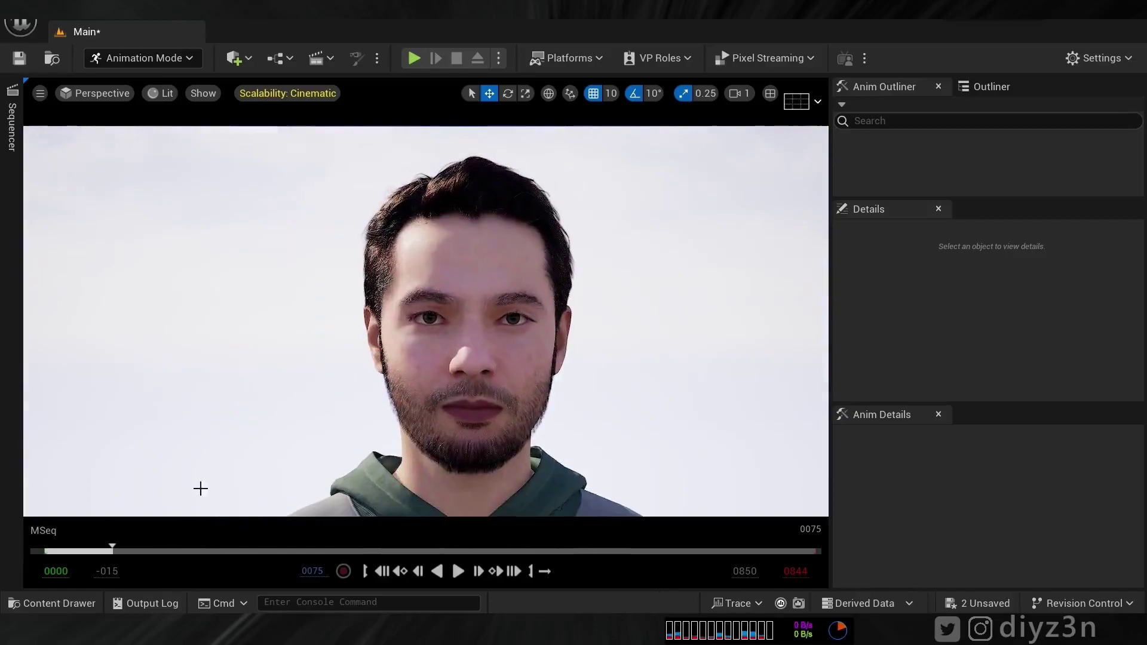
drag(78, 551, 588, 570)
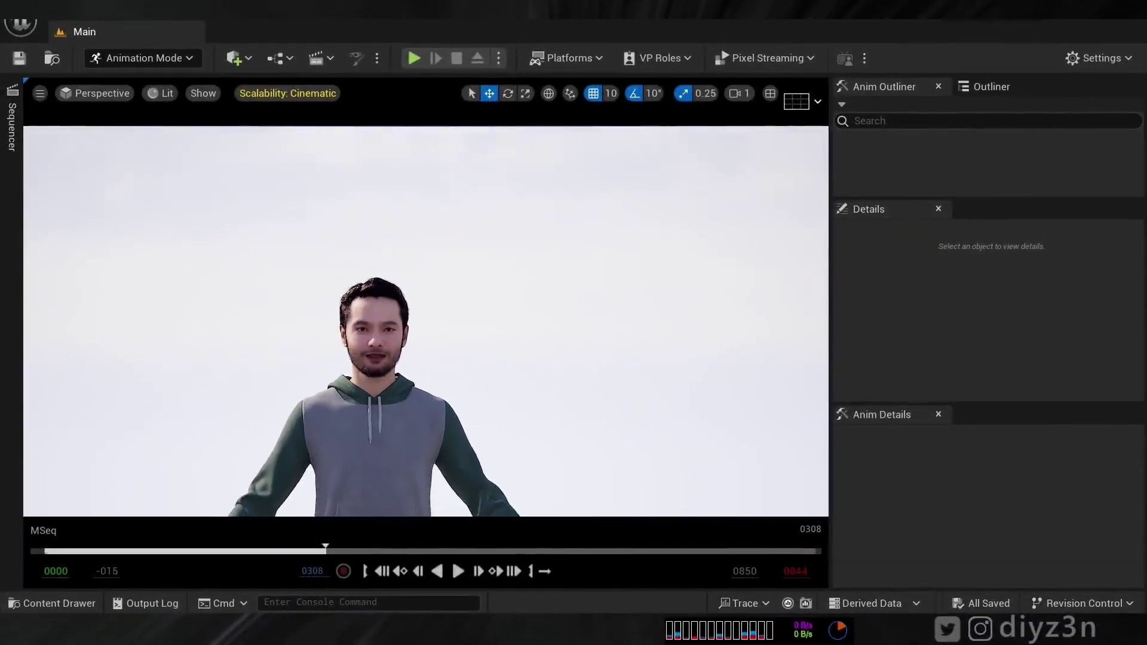
right_drag(425, 323, 425, 388)
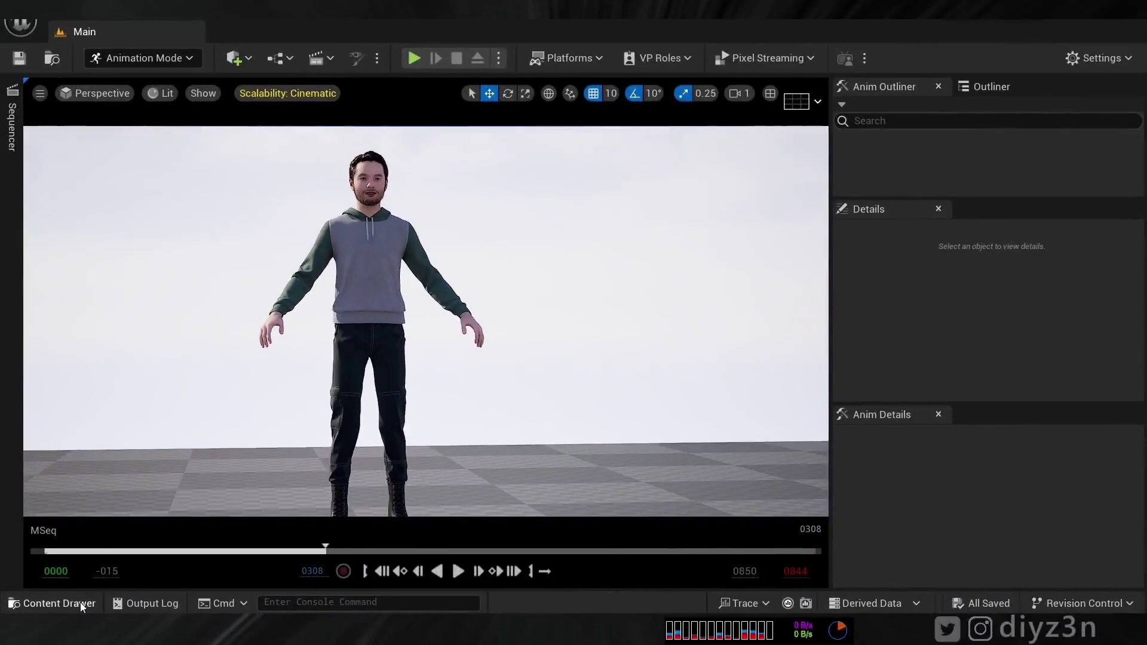
Create a folder named MoveOne inside the Content folder.
click(57, 603)
click(65, 480)
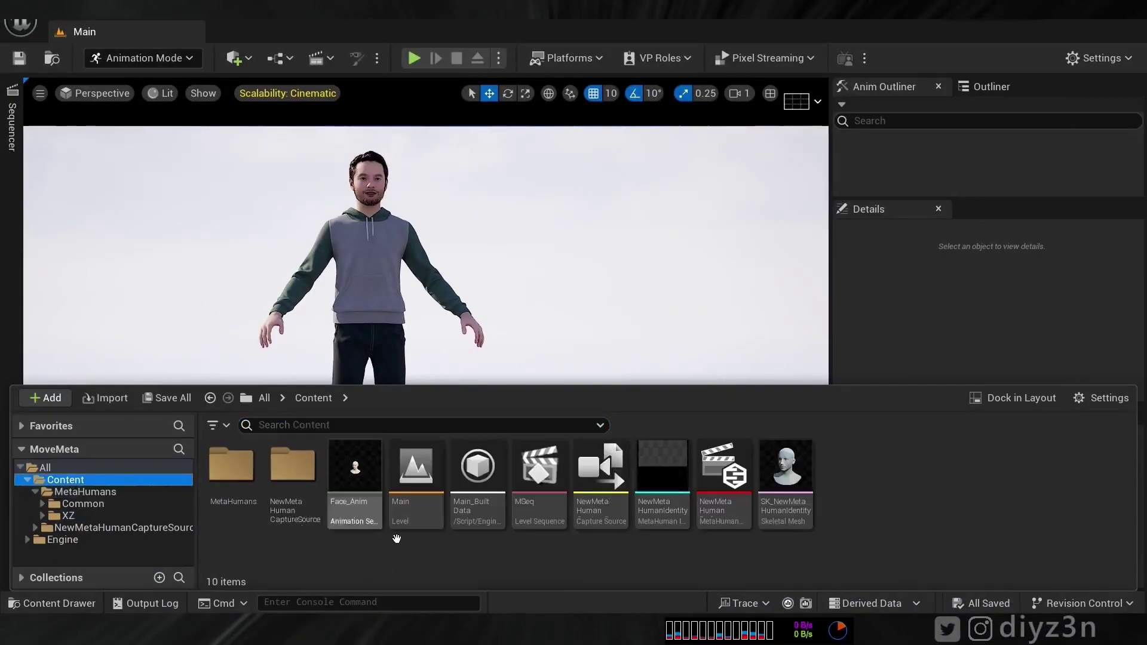
right_click(399, 554)
click(510, 161)
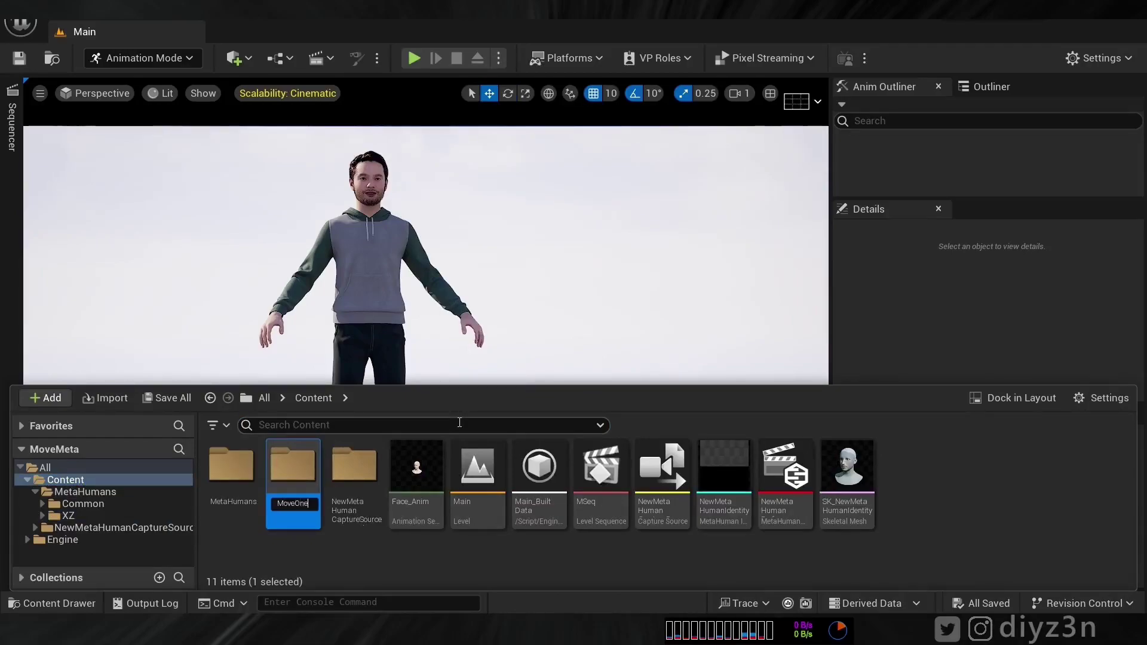
key(Return)
Import the move-one FBX into the MoveOne folder as a skeletal mesh with Import Animations enabled and no skeleton assigned.
right_click(423, 506)
click(525, 43)
double_click(348, 300)
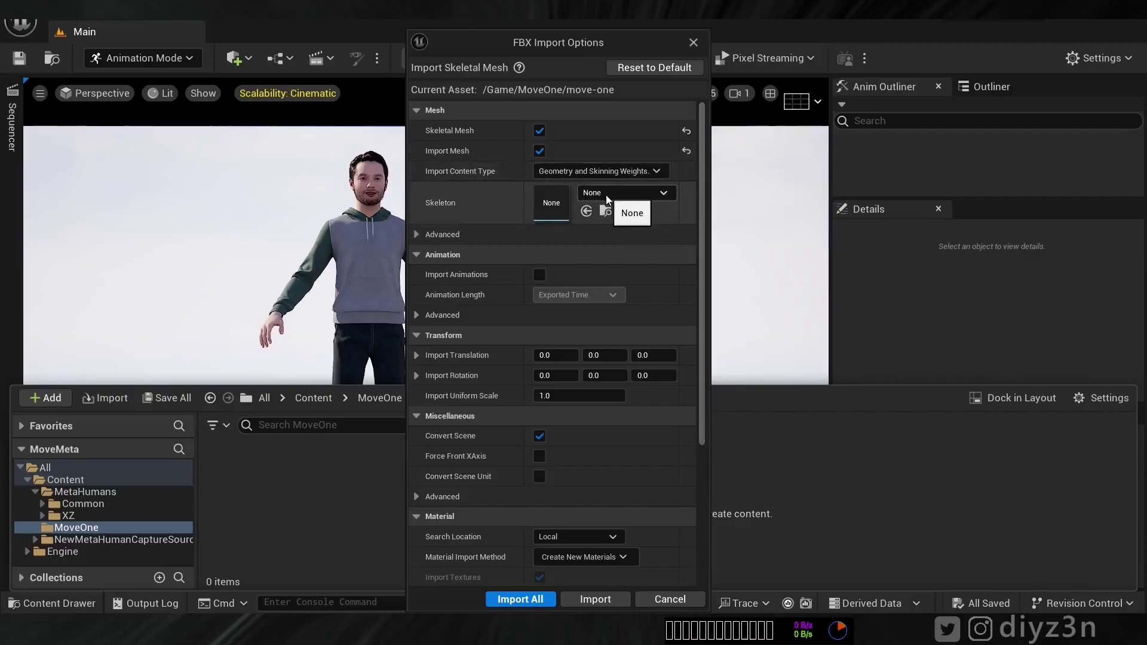
scroll(597, 227, down, 1)
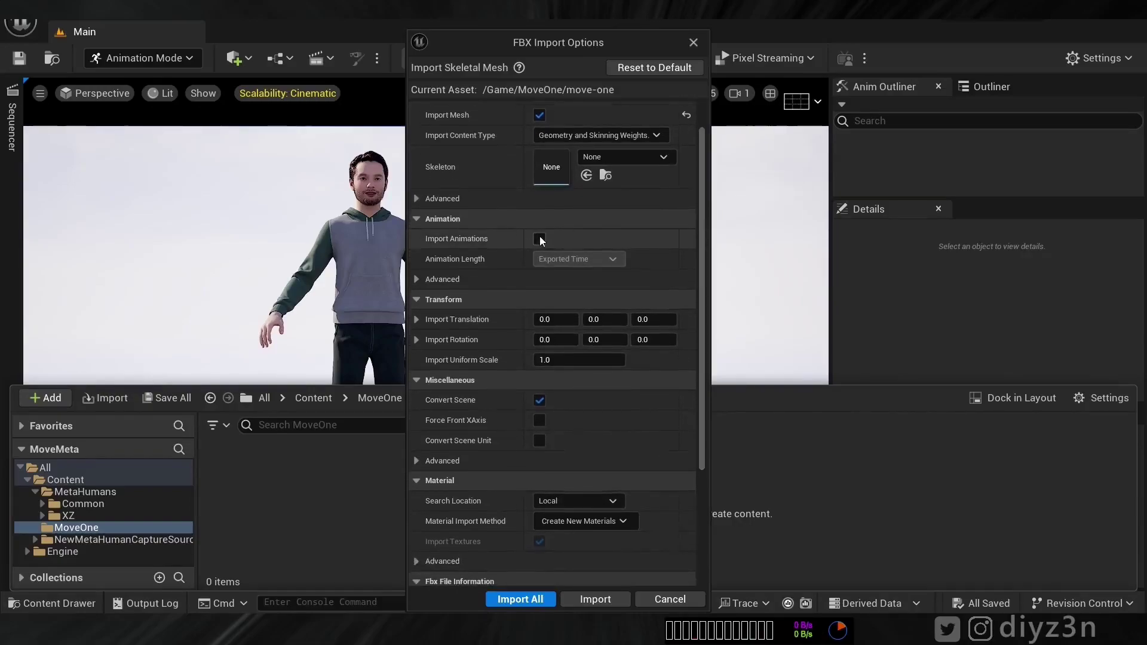
click(539, 238)
scroll(692, 376, down, 2)
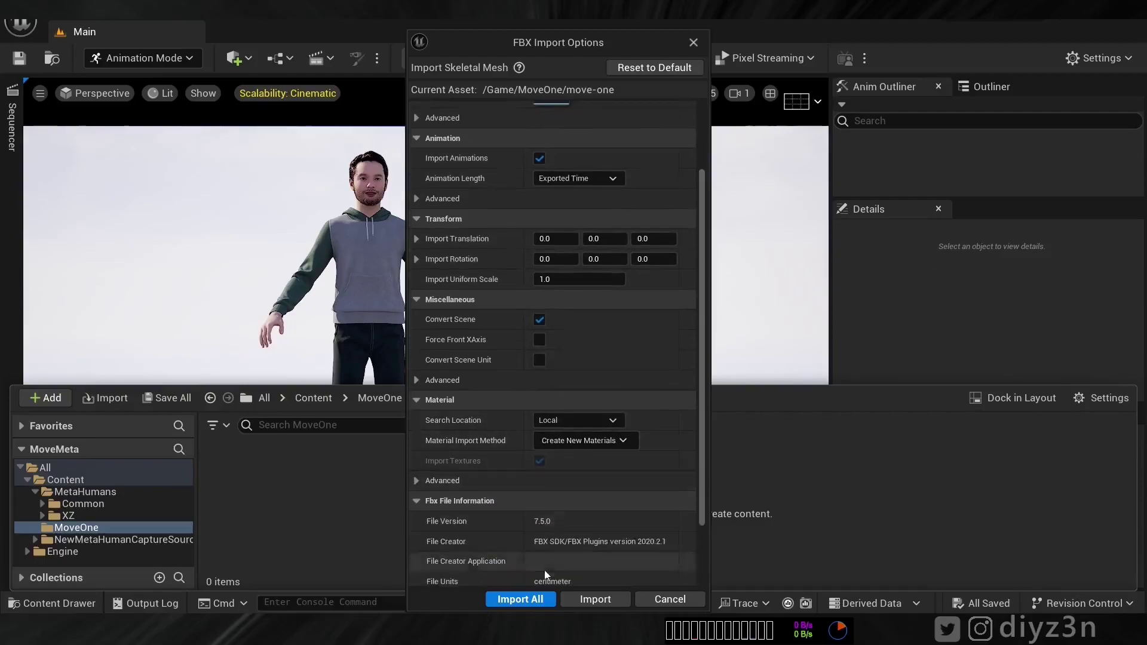
click(519, 599)
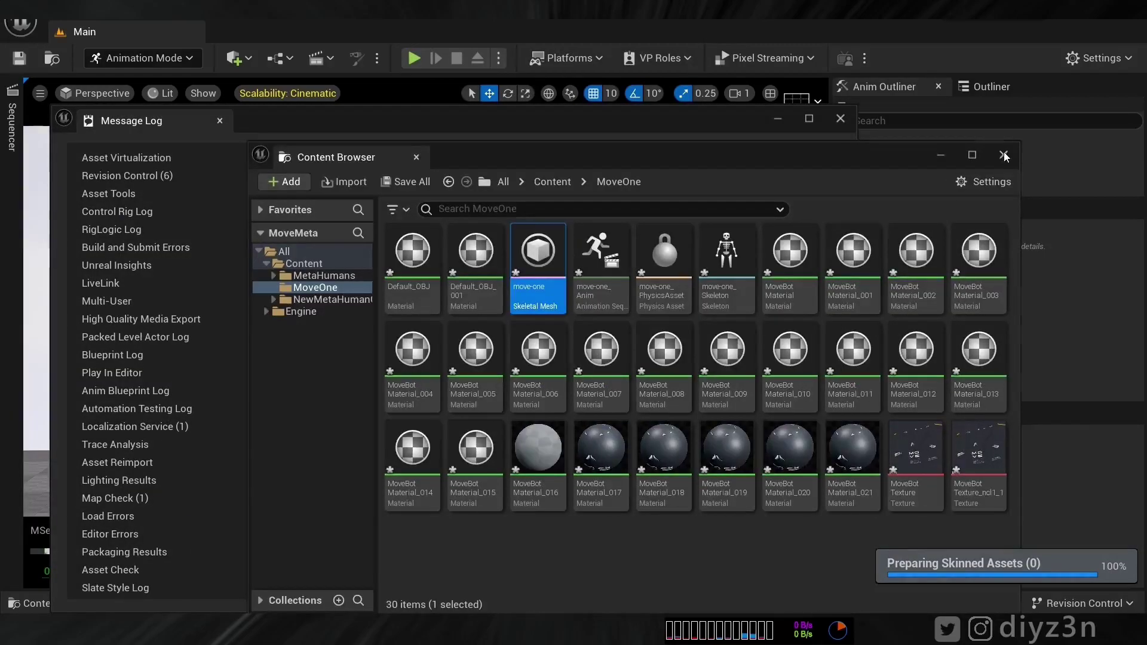
click(1004, 156)
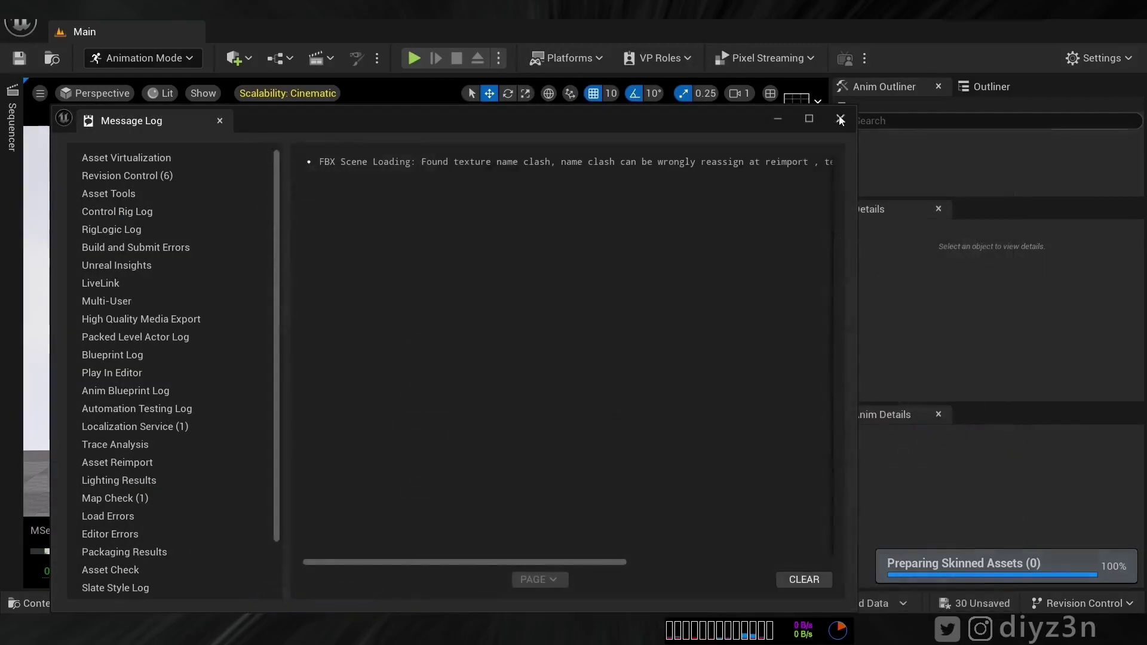
click(840, 119)
Place the move-one_Anim sequence in the level beside the MetaHuman, at about X 130, Y -90, Z 20.
click(42, 602)
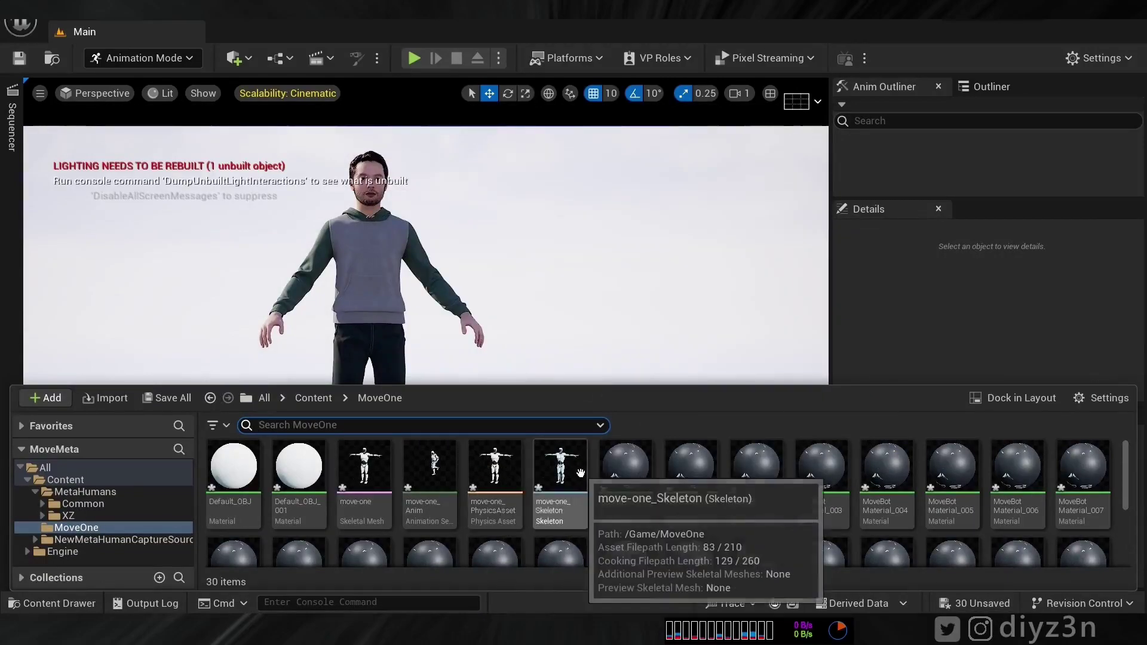
mouse_move(425, 478)
drag(425, 478, 582, 502)
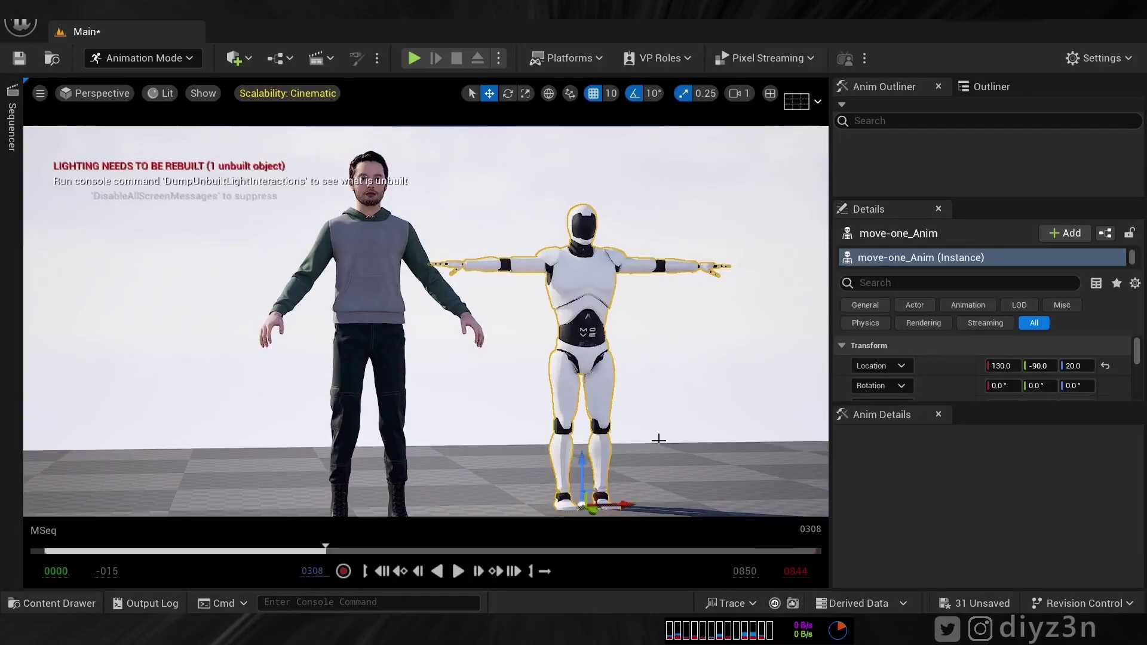
key(f)
Run the level in Simulate mode to preview the robot's body motion, and stop the simulation.
click(498, 58)
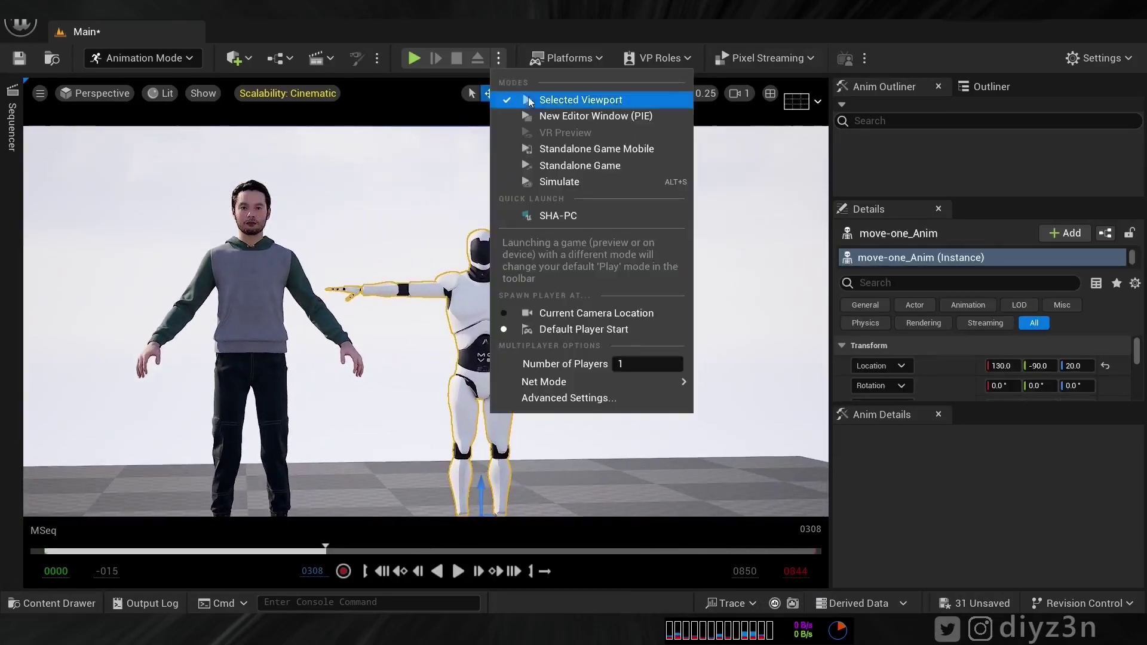
click(561, 180)
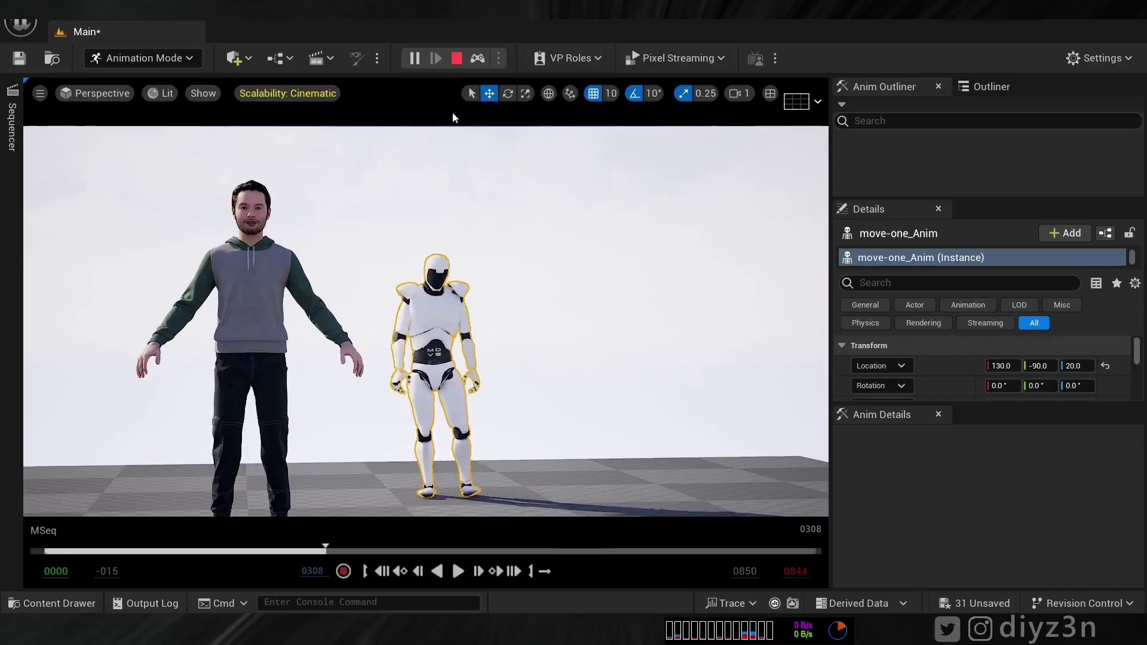
click(456, 58)
Check the imported MoveOne assets and the animations available for BP_XZ's Body track in the Sequencer.
click(45, 600)
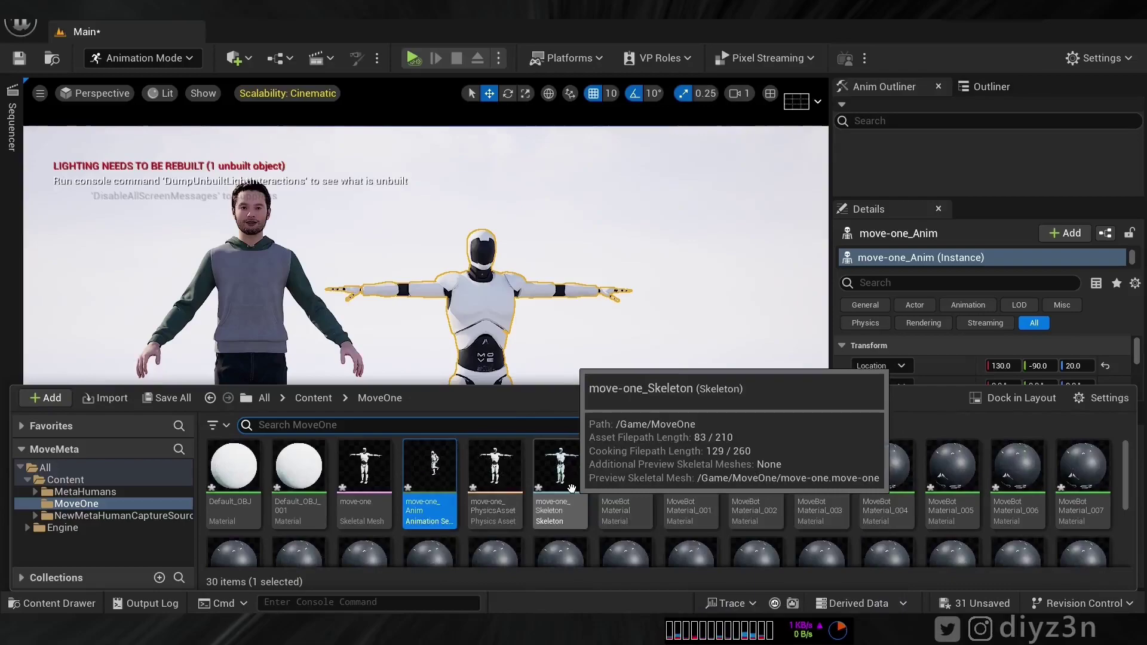
mouse_move(426, 515)
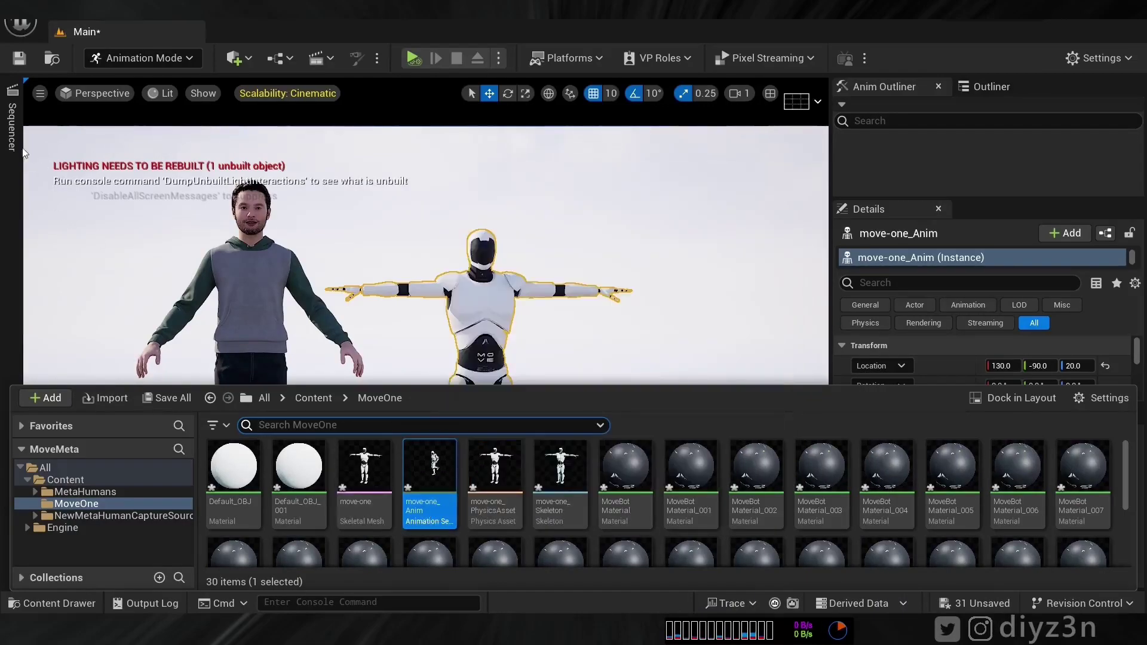
click(12, 126)
click(178, 177)
mouse_move(238, 155)
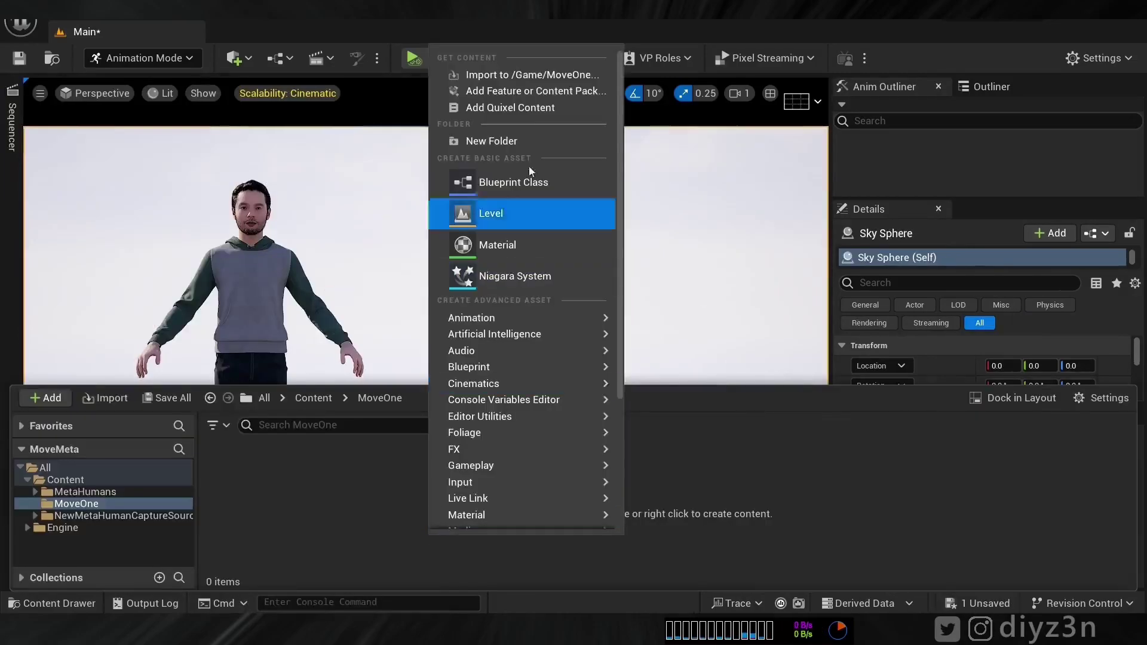
Try to import the move-one FBX into the MoveOne folder with the MetaHuman base skeleton assigned.
click(511, 76)
double_click(197, 157)
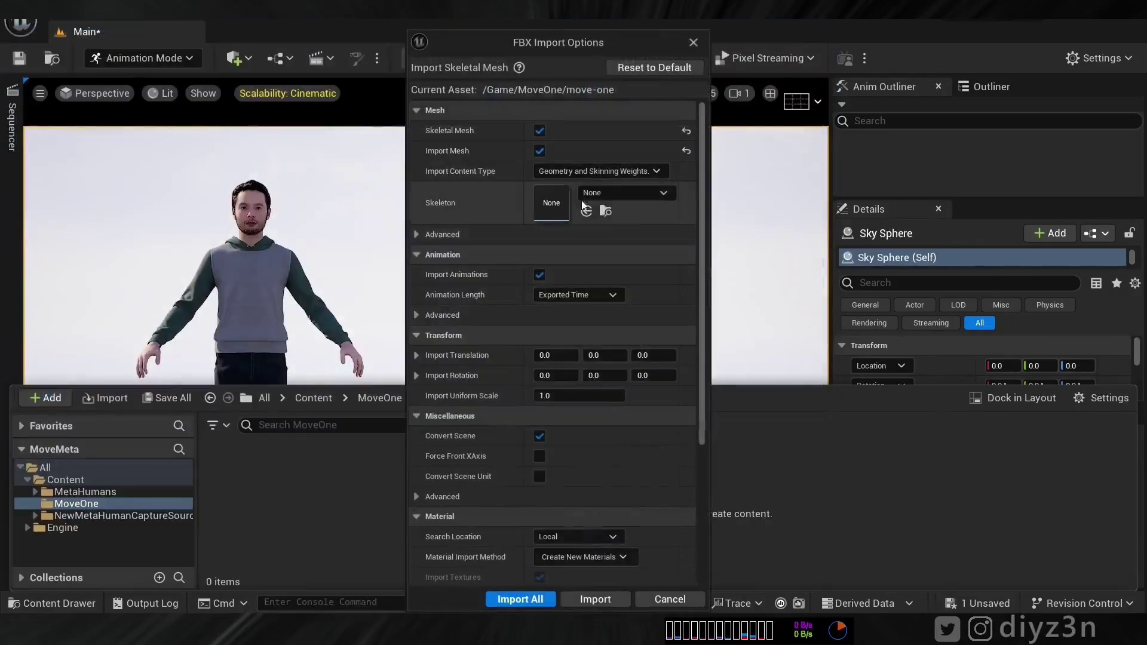
click(602, 192)
scroll(794, 371, down, 3)
scroll(790, 421, up, 2)
drag(785, 391, 783, 419)
click(730, 415)
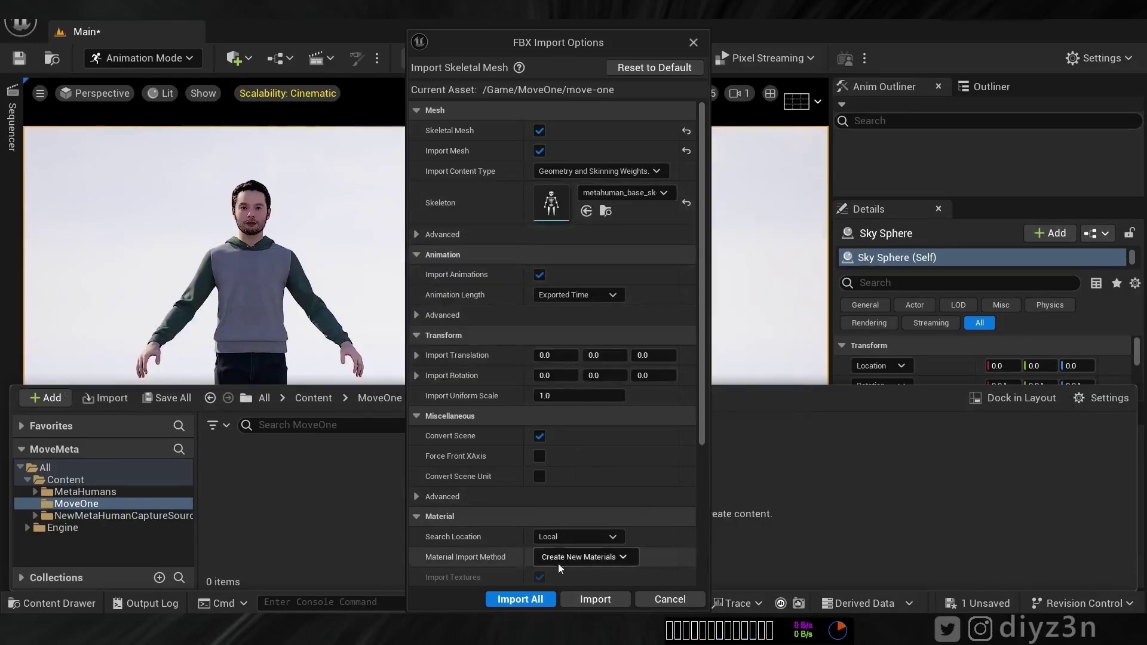
click(595, 599)
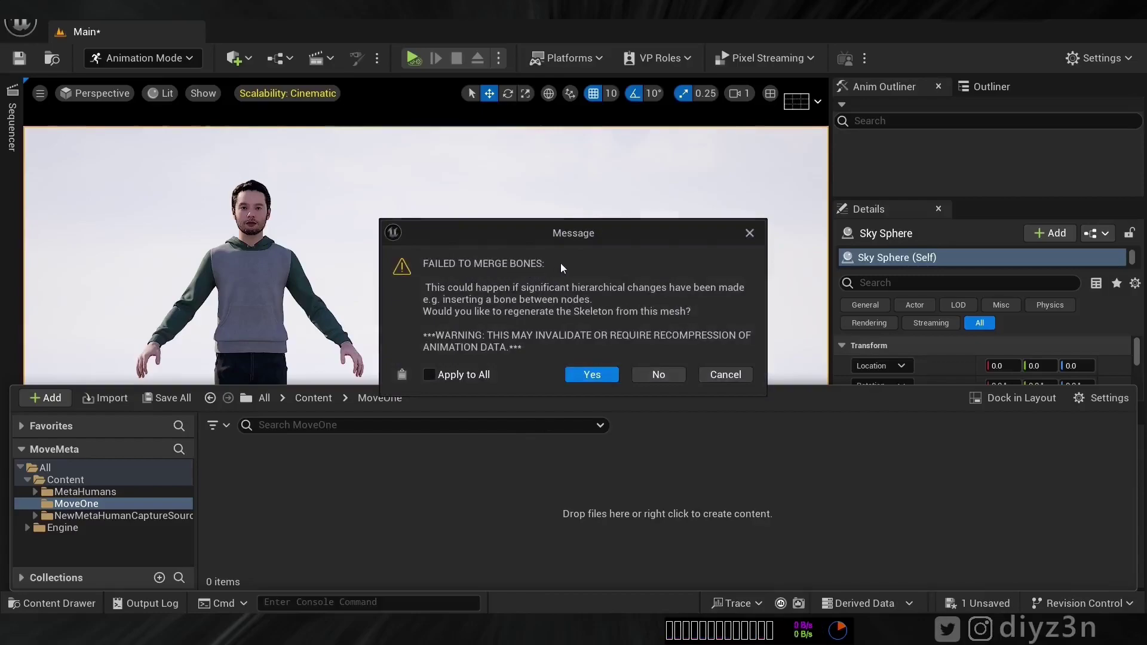
click(725, 374)
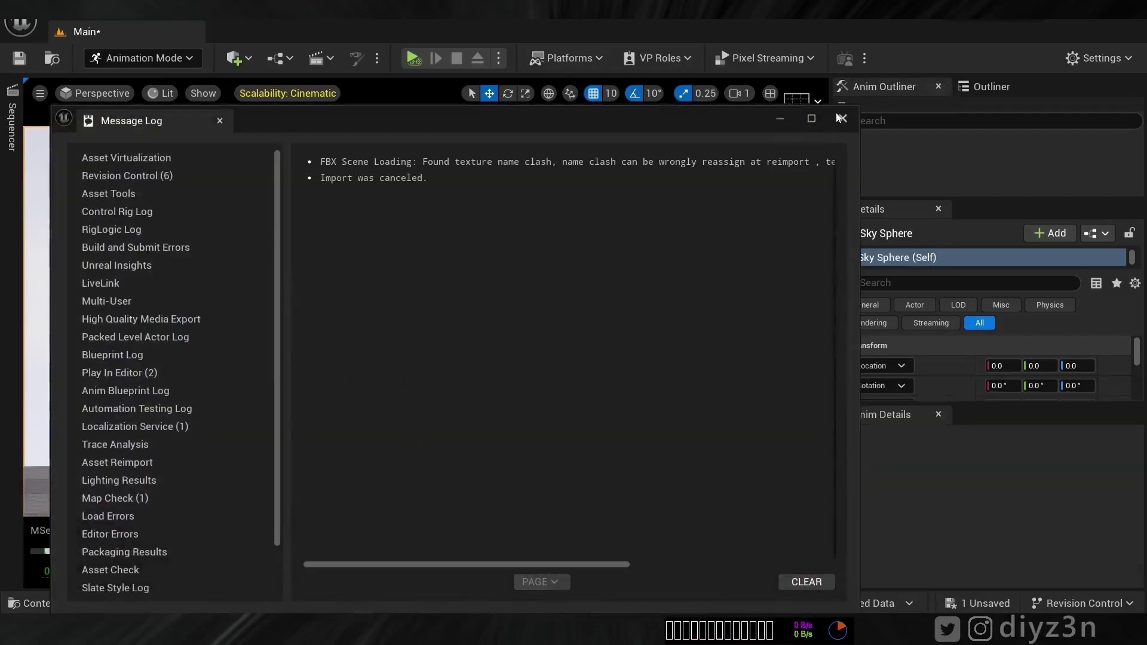
click(841, 117)
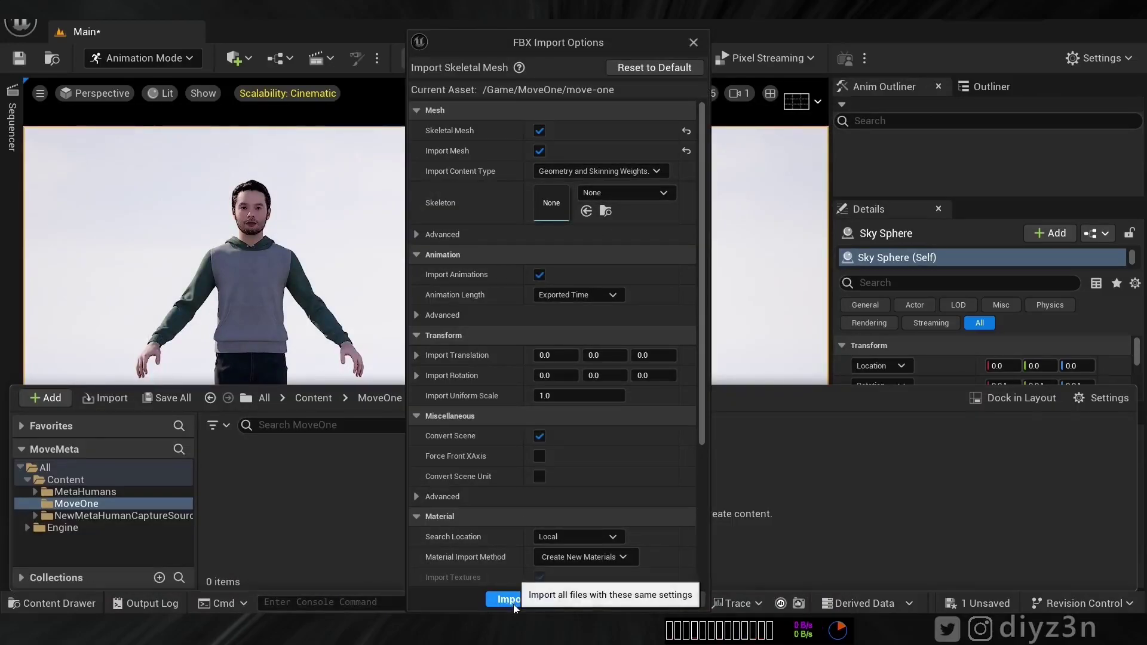
Import the move-one FBX with its animations and no skeleton assigned, and open Duplicate and Retarget Animation Assets for move-one_Anim.
click(511, 599)
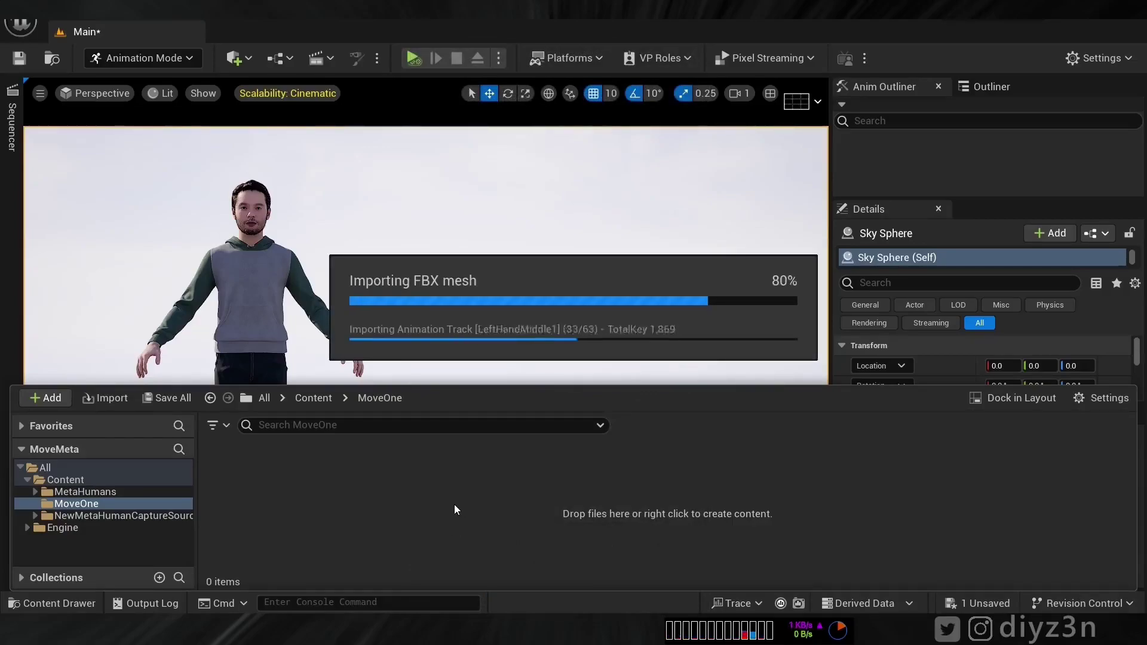
right_click(425, 481)
mouse_move(537, 236)
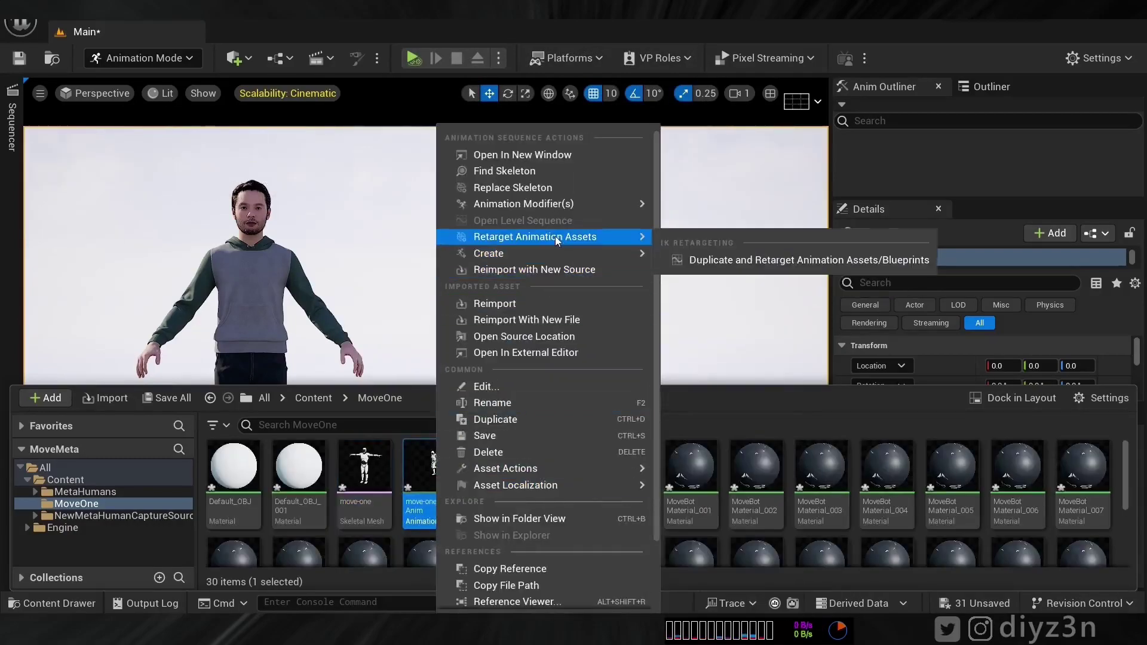
click(722, 261)
Retarget move-one_Anim using the RTG_metahuman IK Retargeter, with the move-one skeletal mesh as source and f_med_nrw_body as target.
click(819, 220)
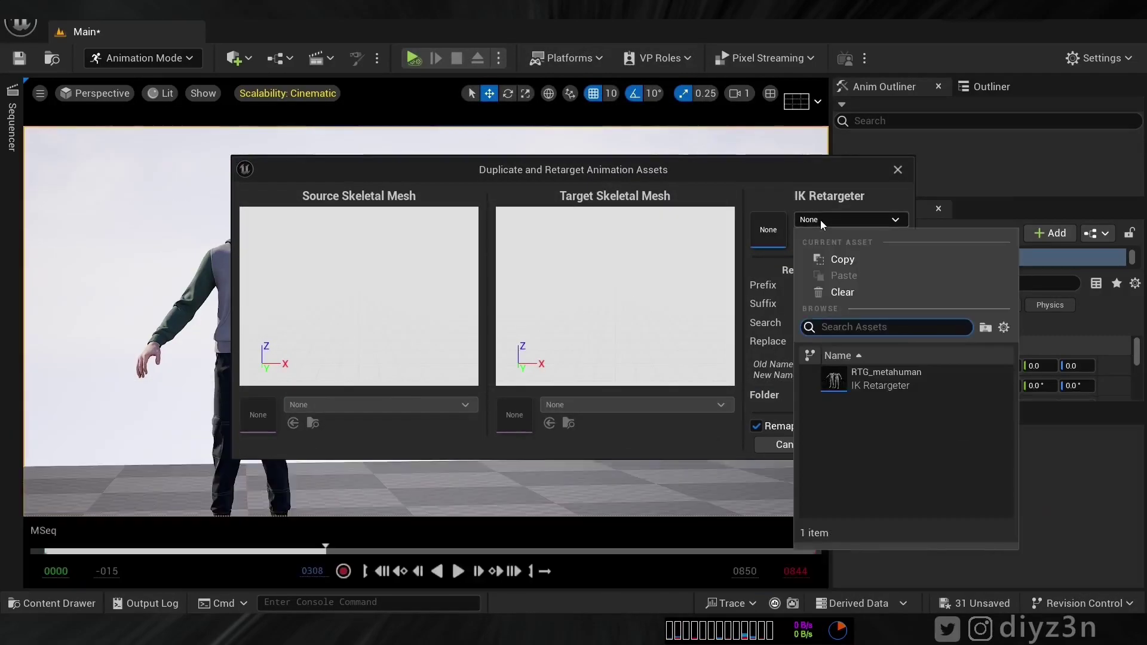
click(866, 381)
click(368, 405)
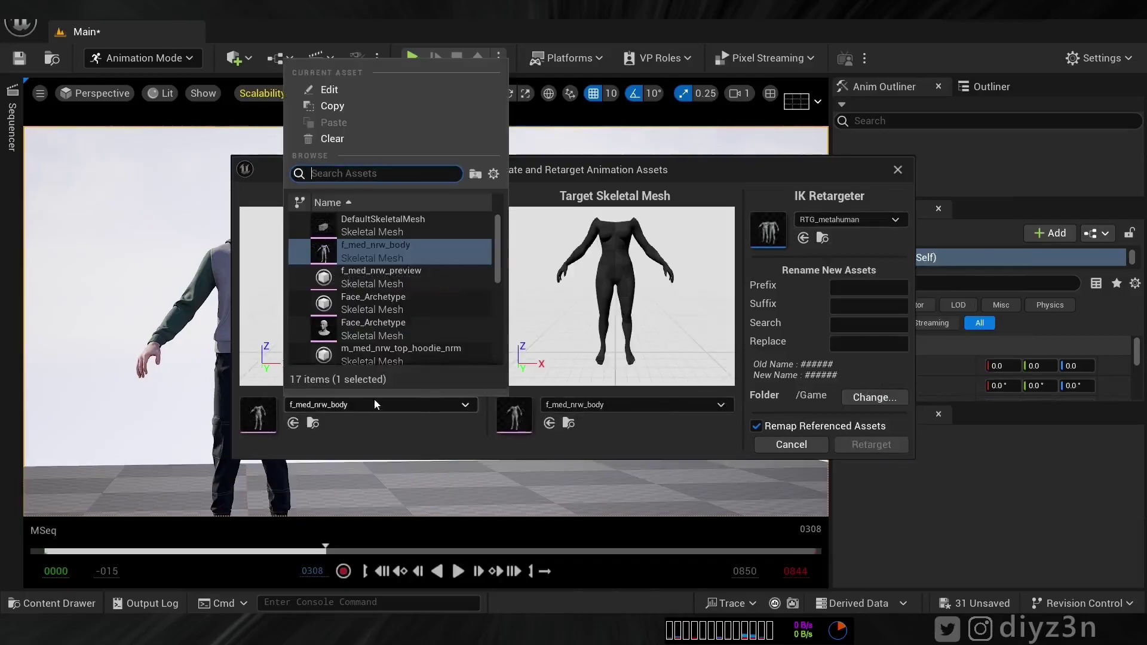
scroll(491, 302, down, 5)
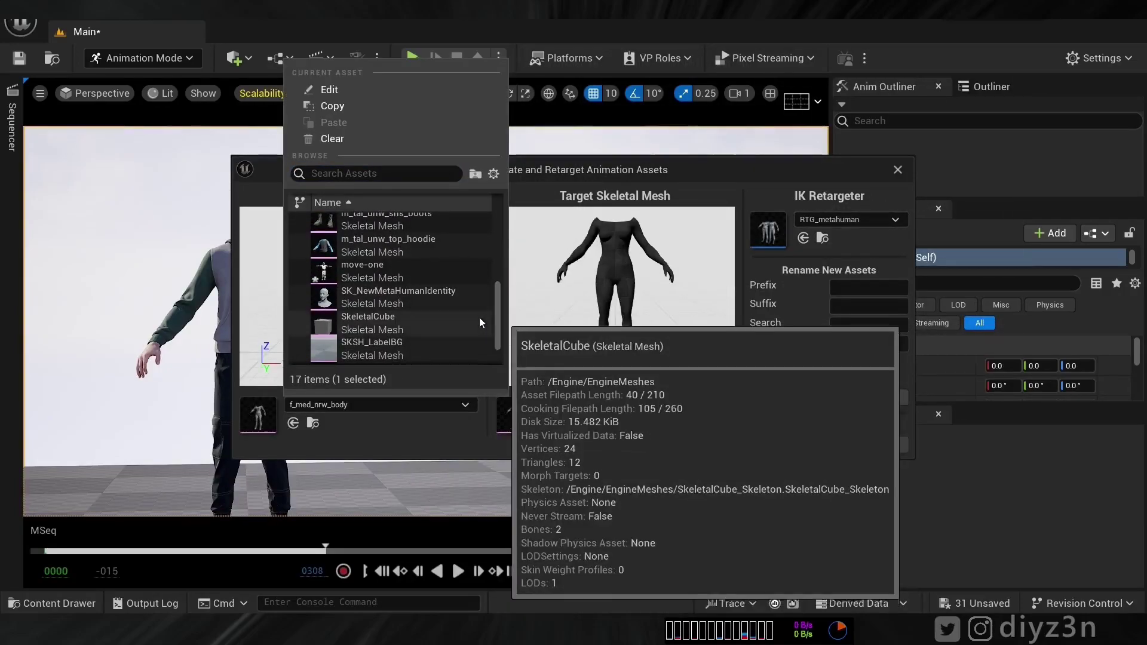
click(420, 276)
click(843, 449)
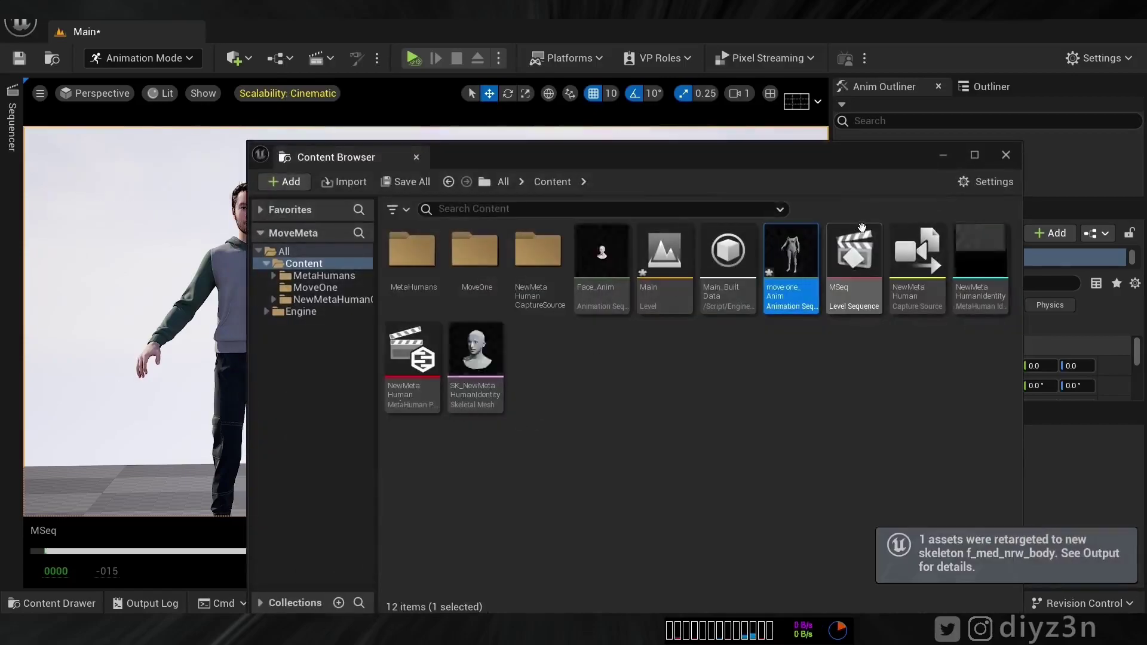
click(1005, 155)
Place the retargeted move-one_Anim from the Content folder into the level beside the MetaHuman.
click(52, 603)
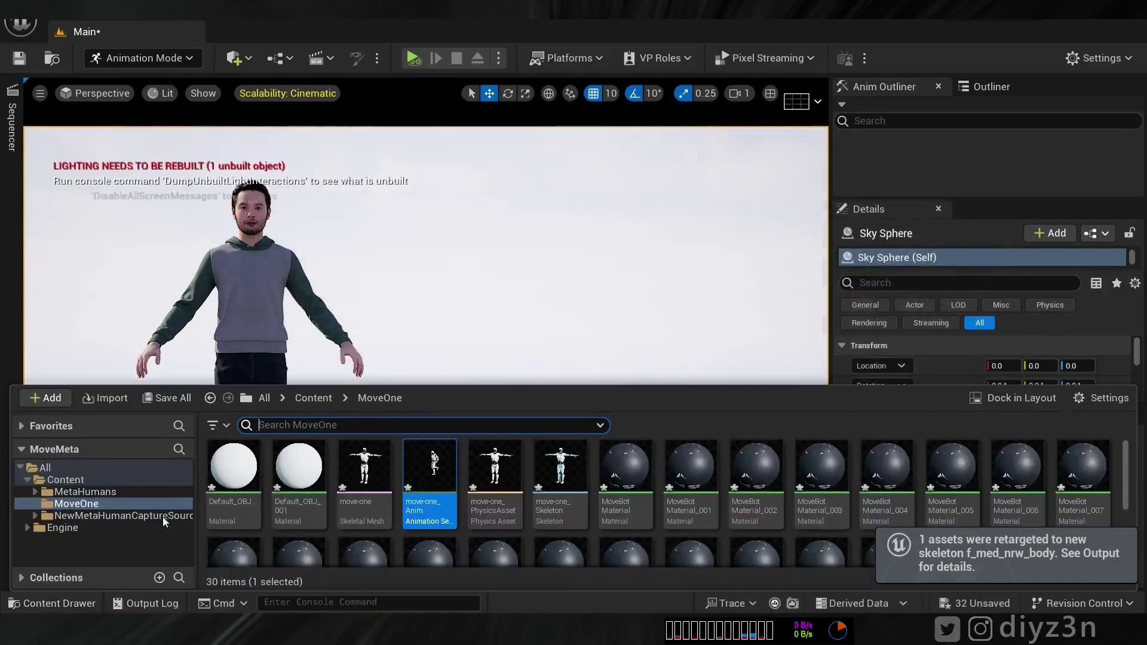
click(78, 481)
drag(601, 471, 499, 487)
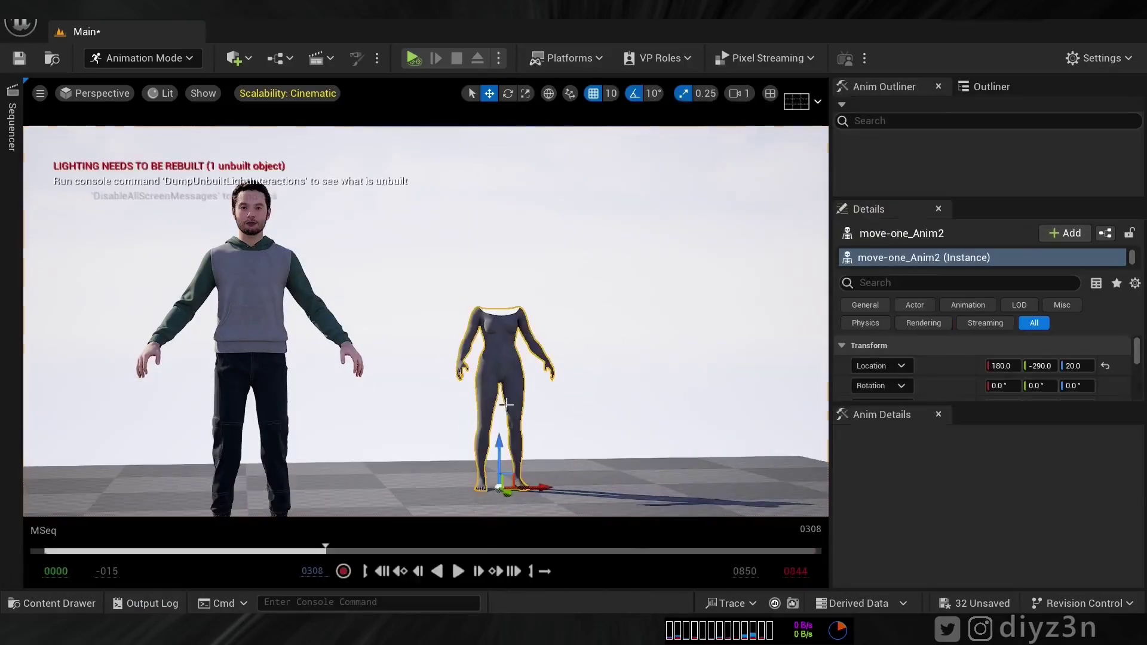
click(52, 603)
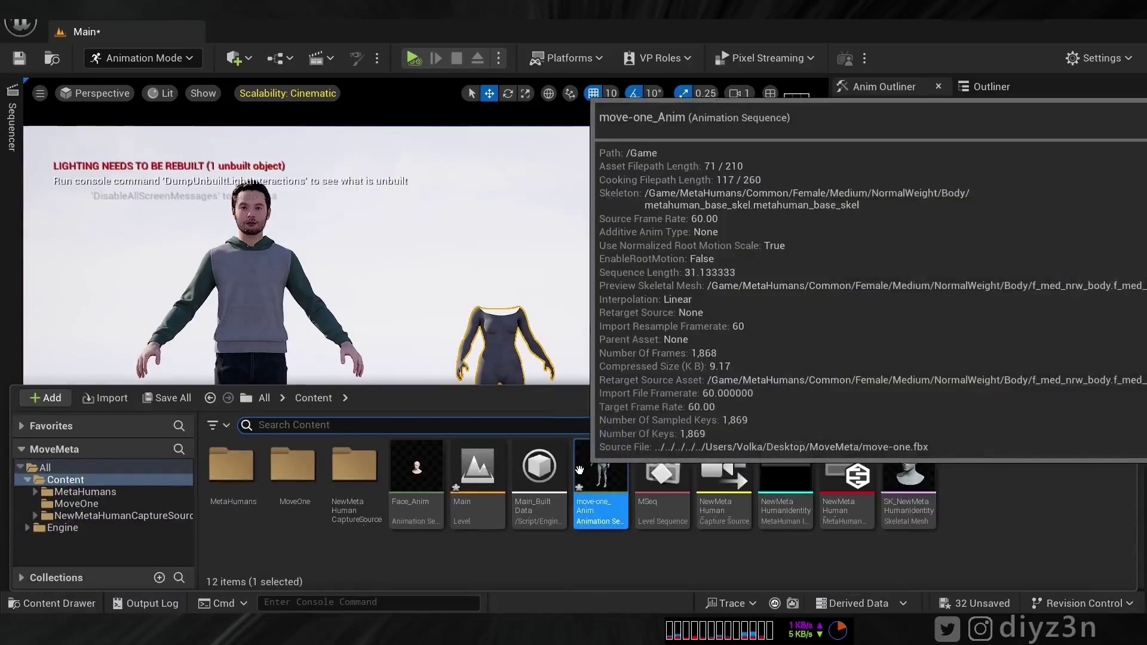
Try adding the retargeted move-one_Anim as an animation on BP_XZ's Body track in the Sequencer.
click(8, 139)
click(171, 174)
mouse_move(286, 162)
text(m)
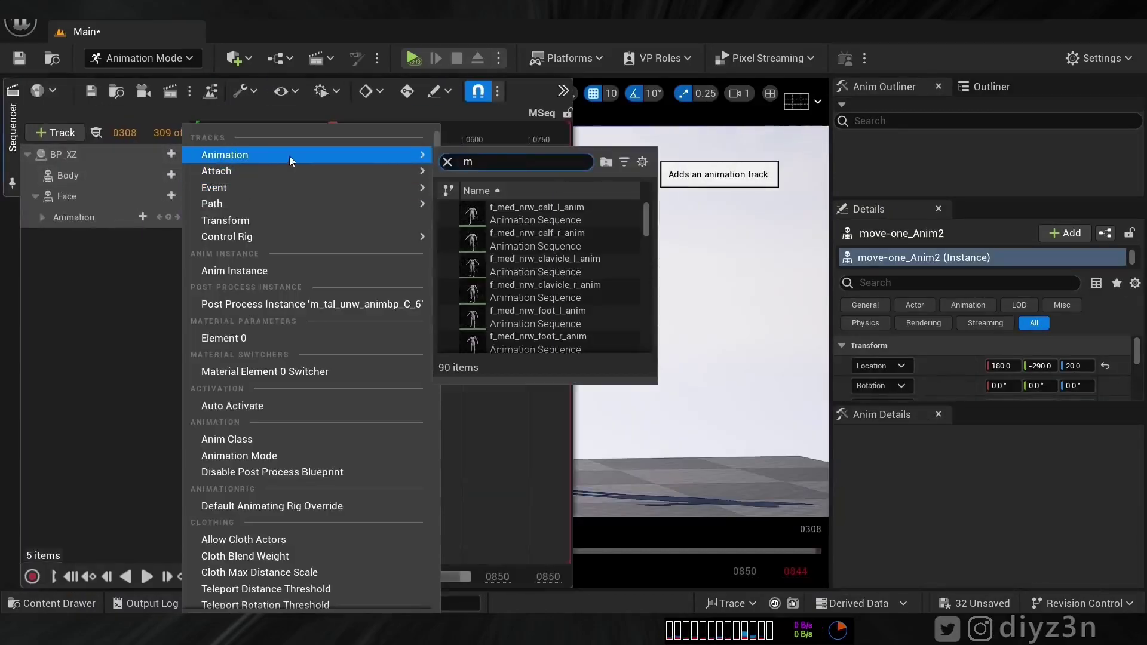
text(ov)
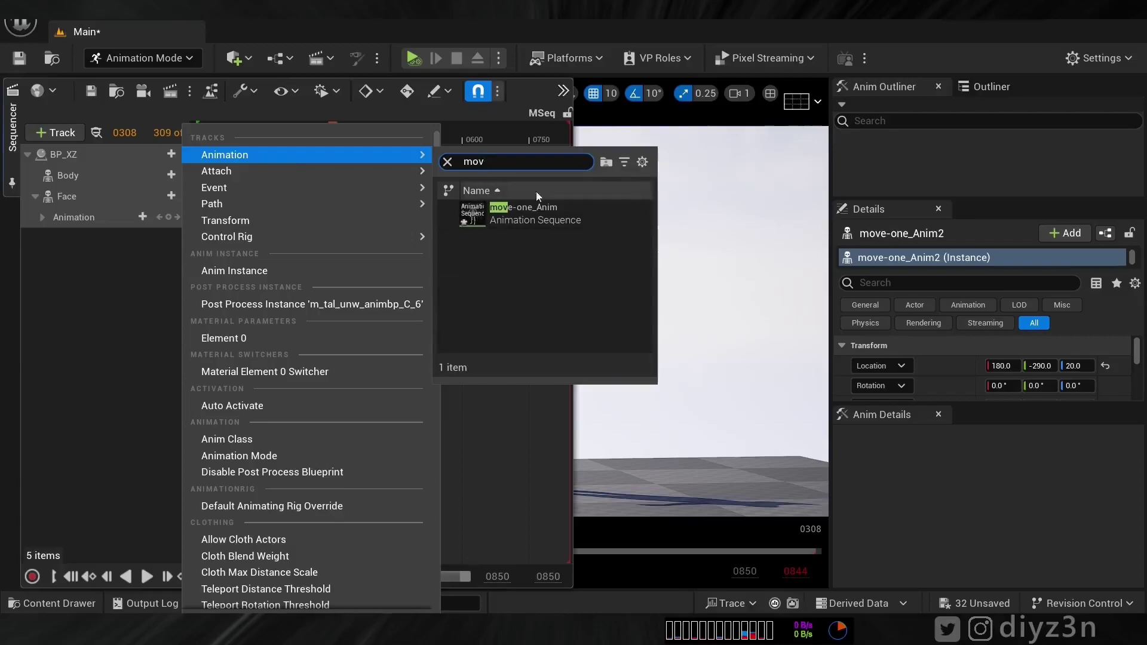
click(523, 213)
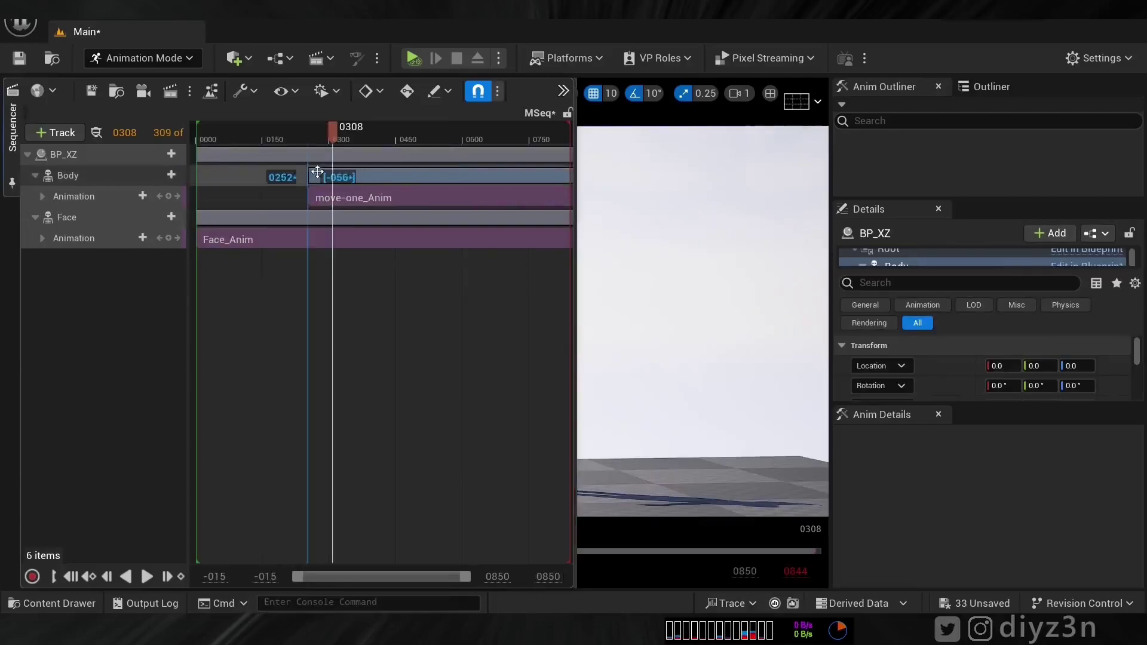
click(19, 134)
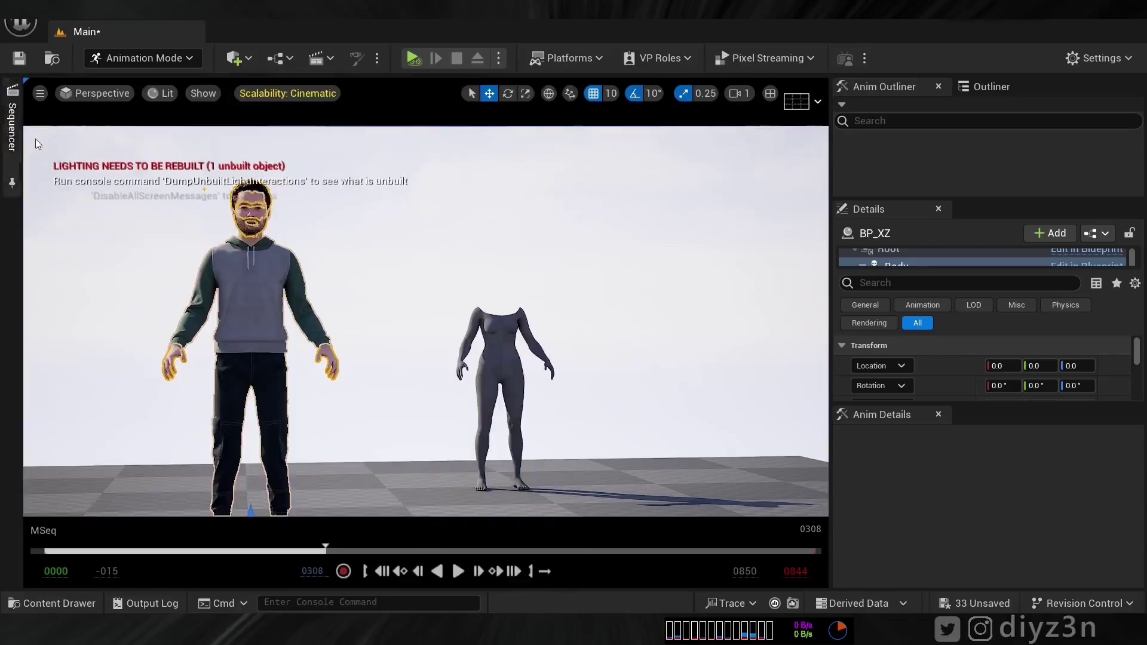
Preview the body motion on the MetaHuman by scrubbing MSeq to frame 0385.
key(w)
right_drag(266, 258, 233, 255)
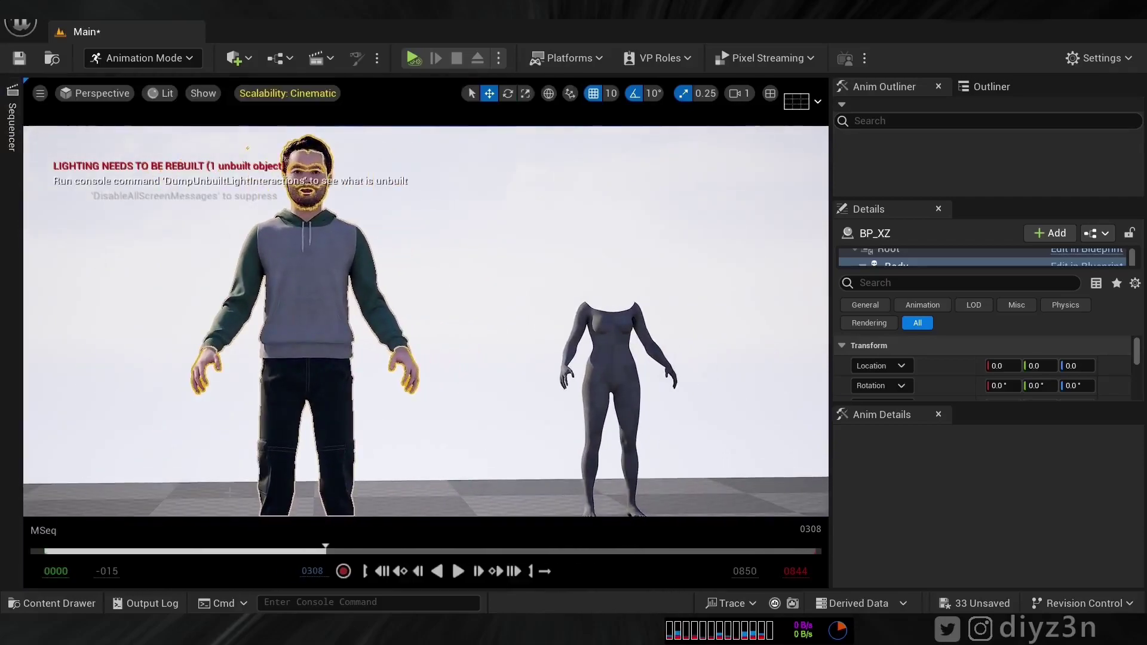
drag(233, 559, 328, 550)
click(11, 125)
drag(333, 136, 367, 151)
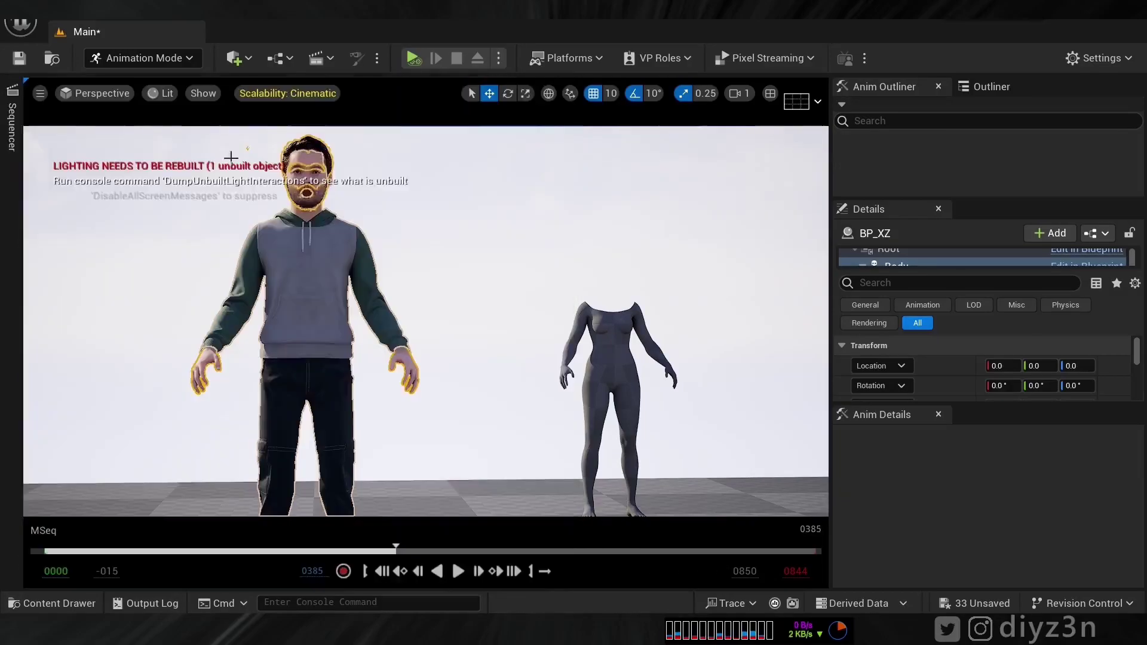
Delete the move-one_Anim animation track from BP_XZ's Body.
click(12, 142)
click(120, 199)
key(Delete)
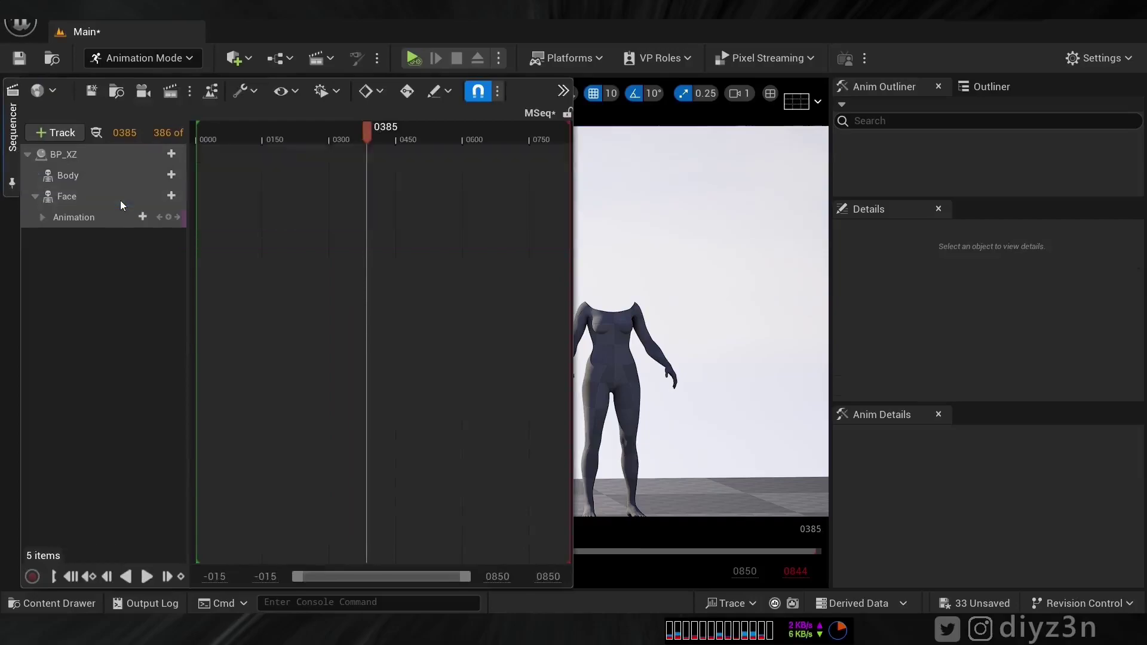
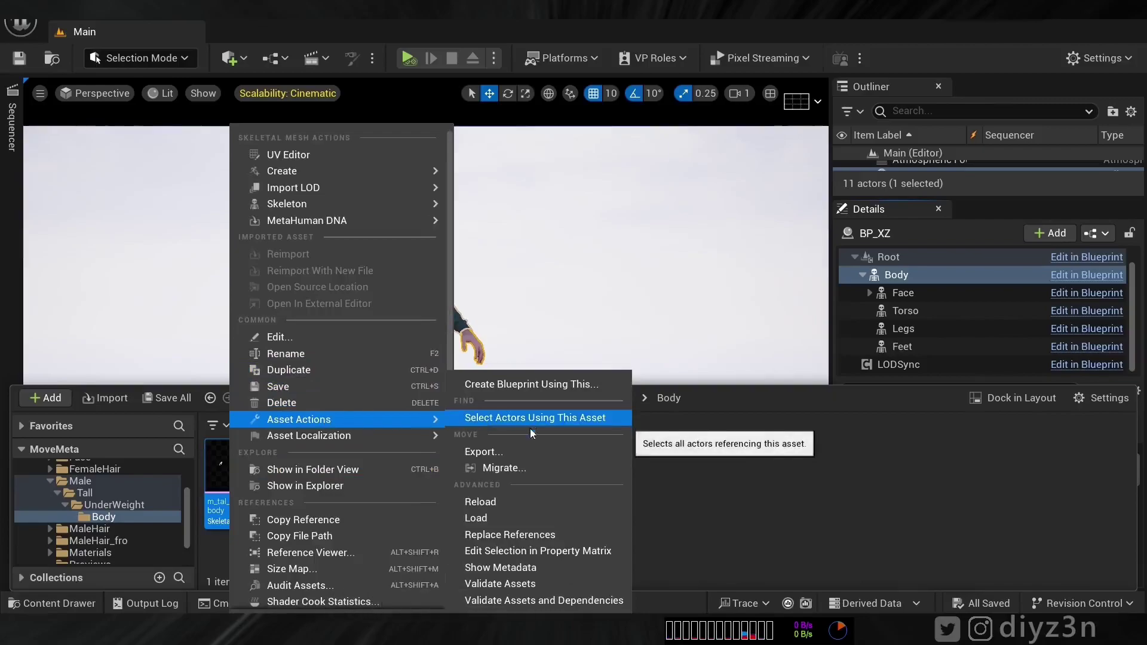
Start exporting the m_tal_unw_body skeletal mesh as m_tal_unw_body.FBX with FBX 2020 compatibility.
click(528, 449)
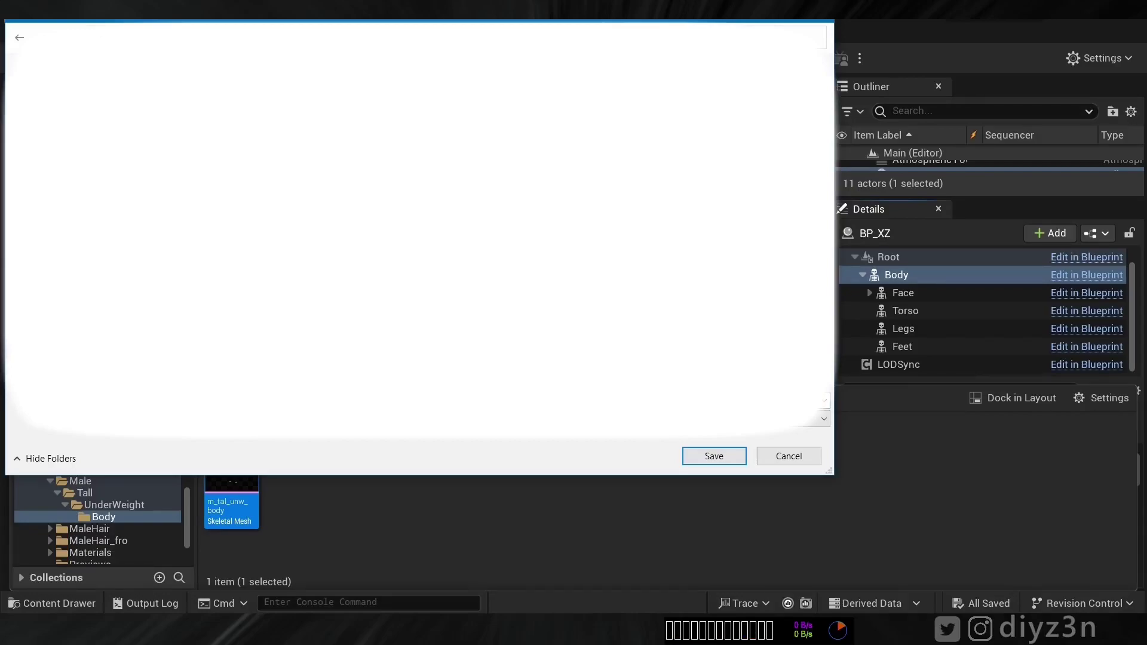
click(705, 453)
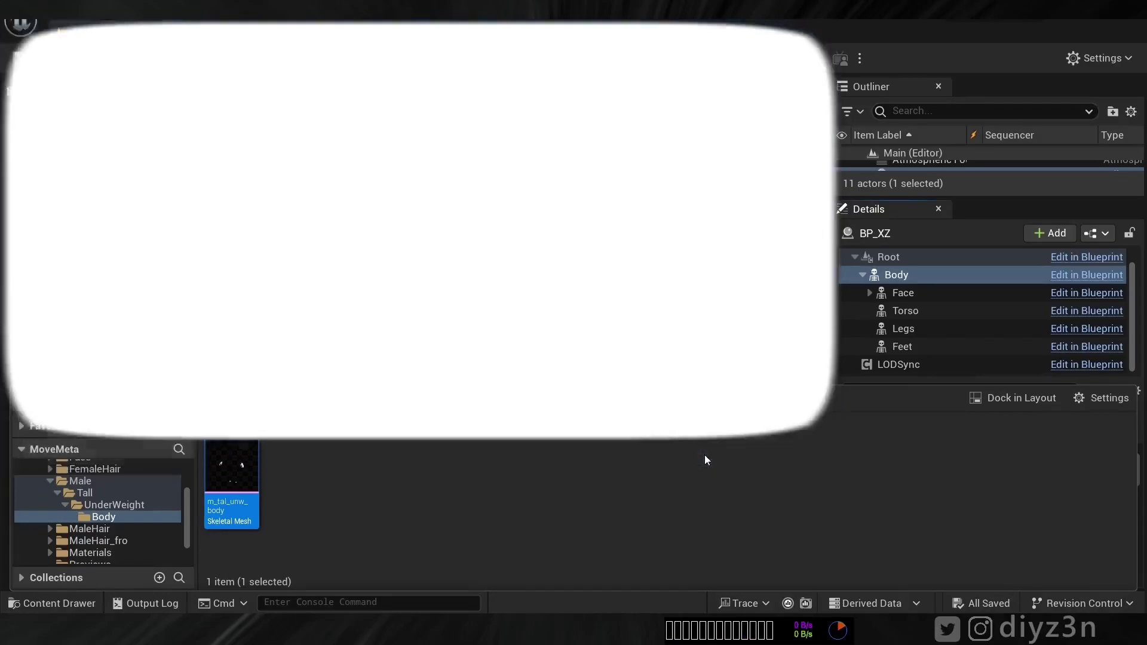
click(572, 231)
click(577, 338)
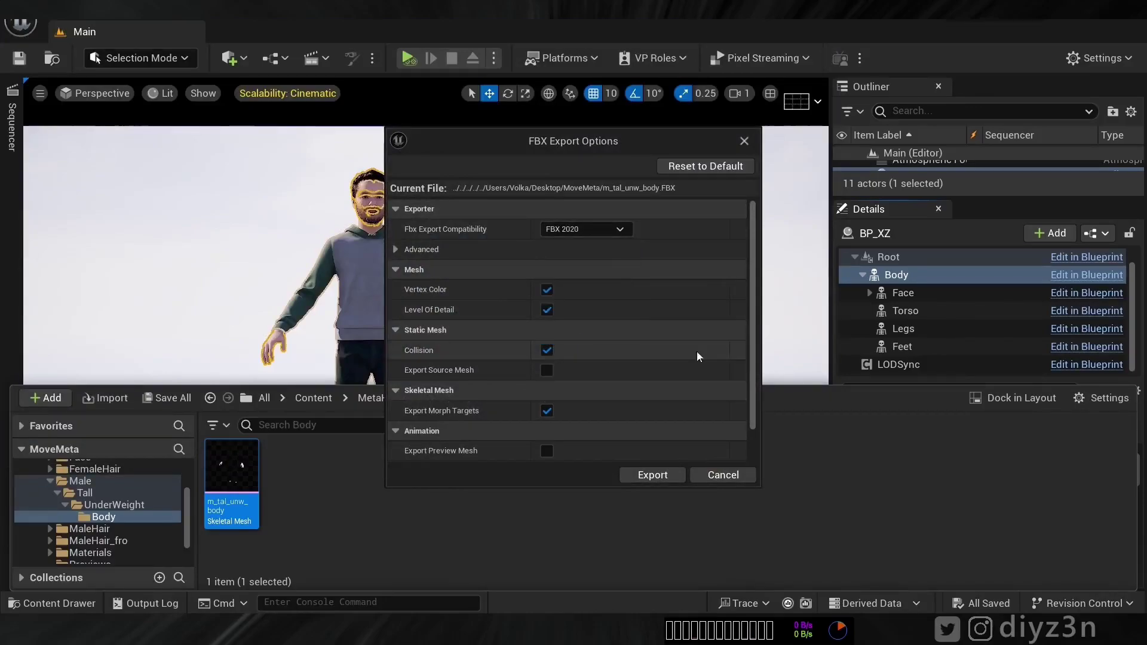
Disable Vertex Color, Level Of Detail, Collision, Export Morph Targets and Export Local Time, and complete the FBX export.
scroll(751, 414, down, 2)
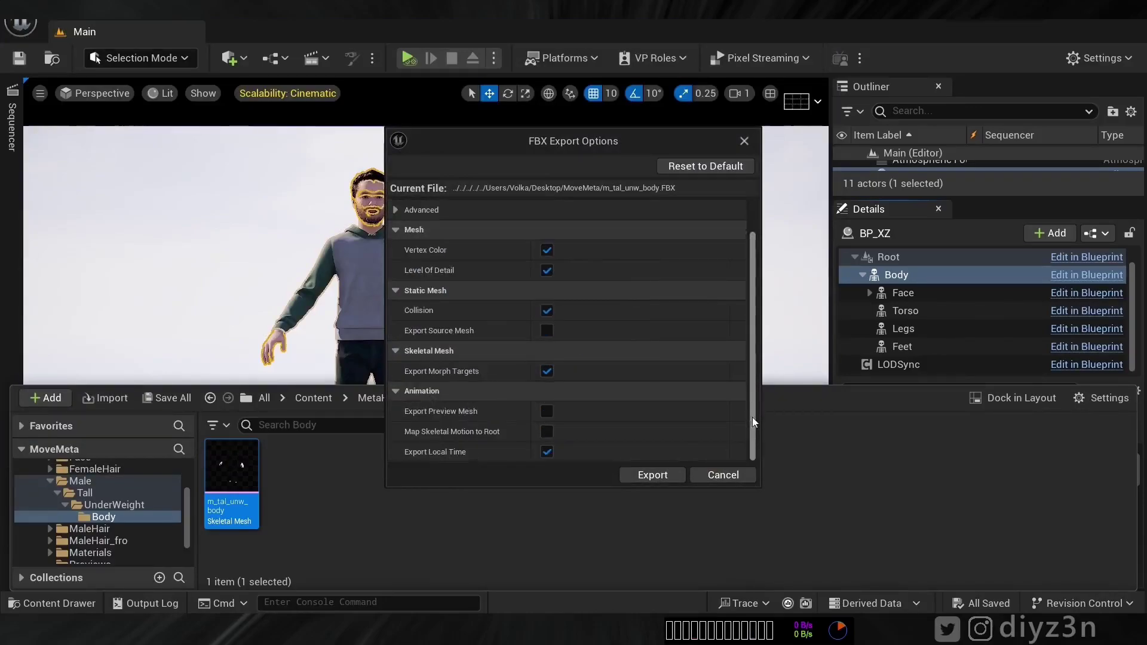
click(546, 452)
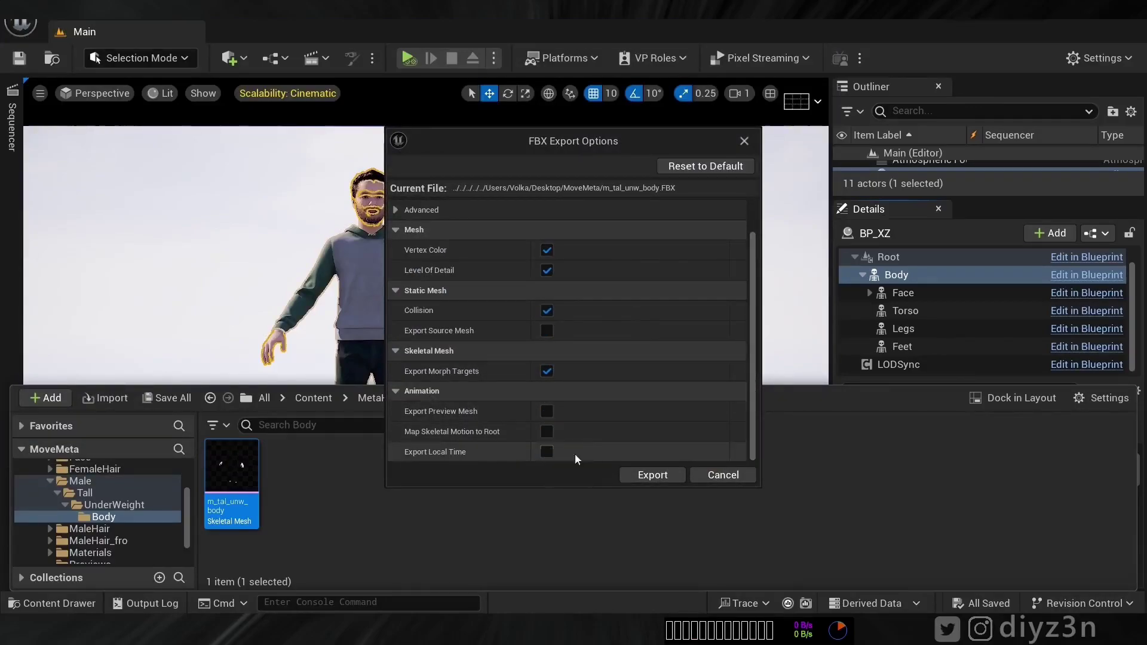
scroll(751, 358, up, 1)
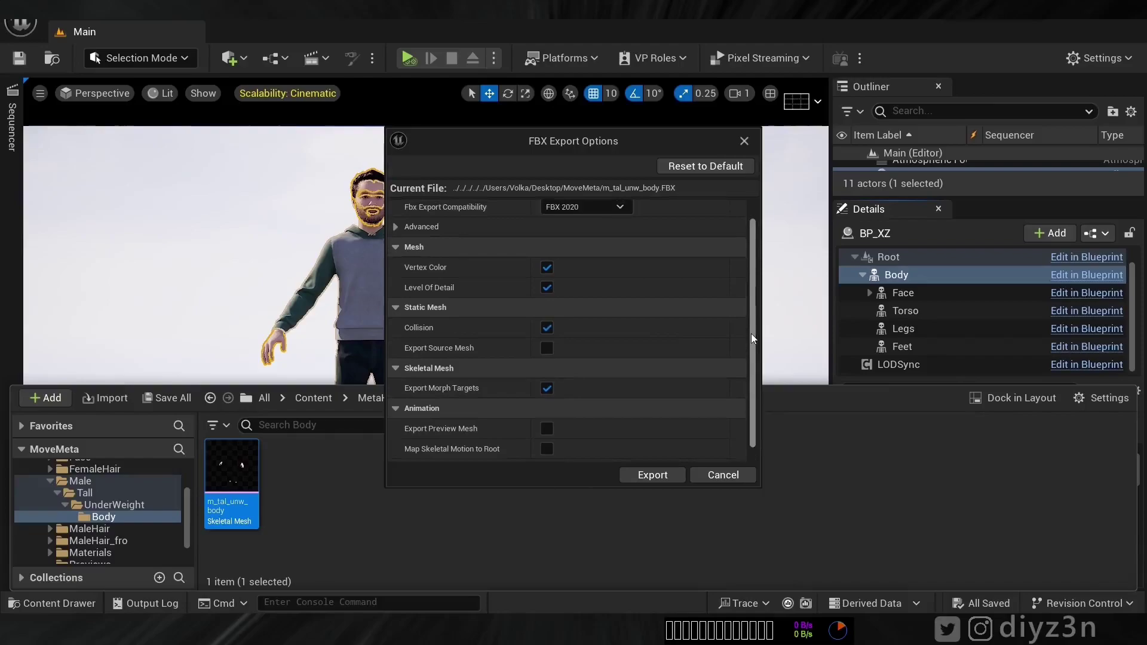
click(547, 287)
click(546, 275)
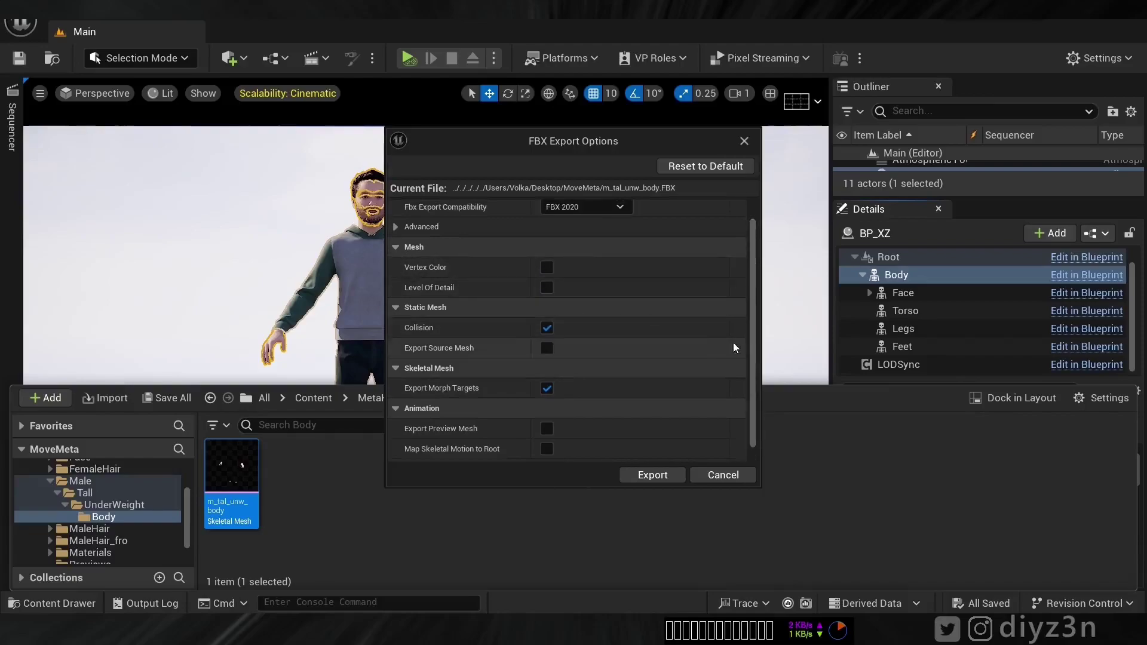
click(546, 328)
scroll(755, 371, down, 1)
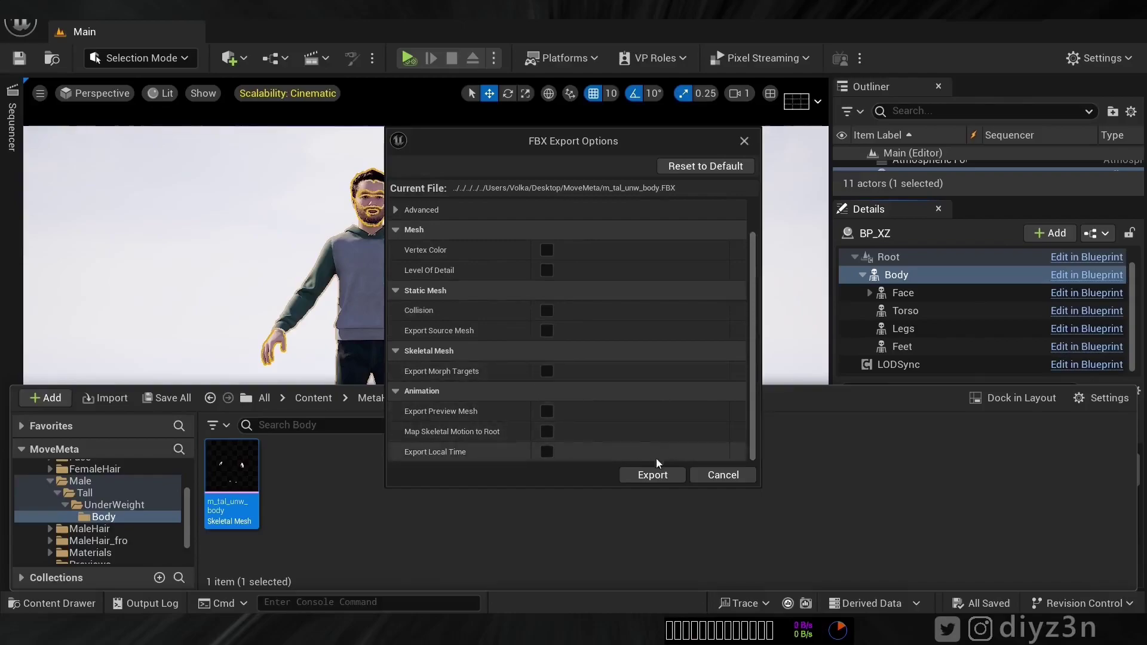
click(663, 478)
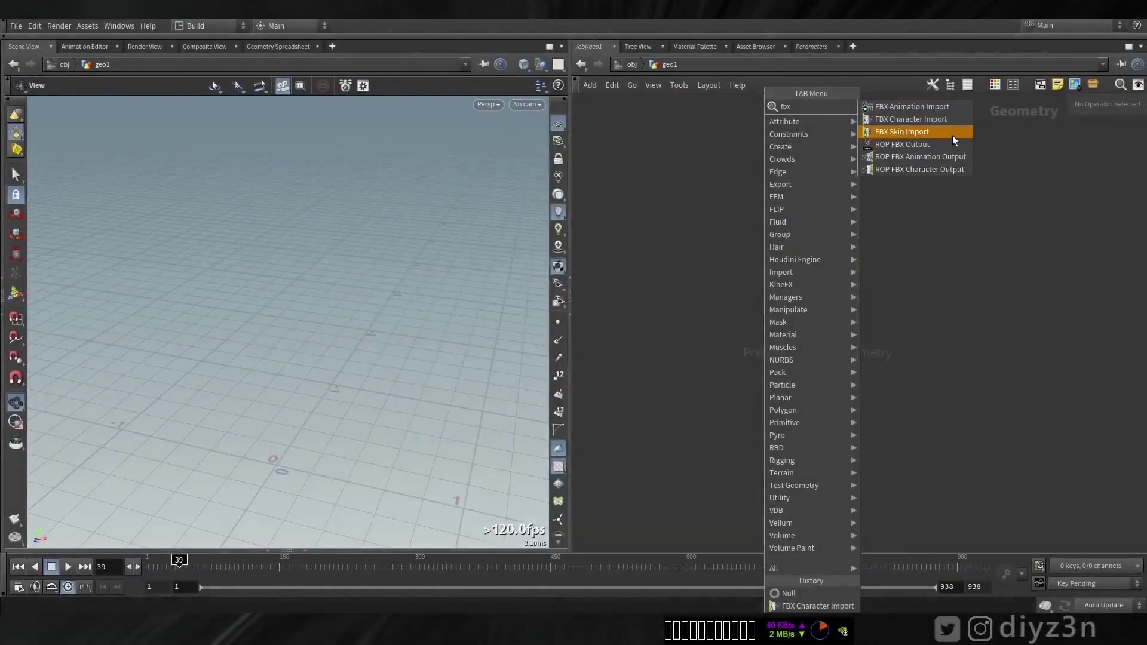
Switch to Houdini and add an FBX Character Import node in geo1 that loads m_tal_unw_body.FBX.
click(928, 106)
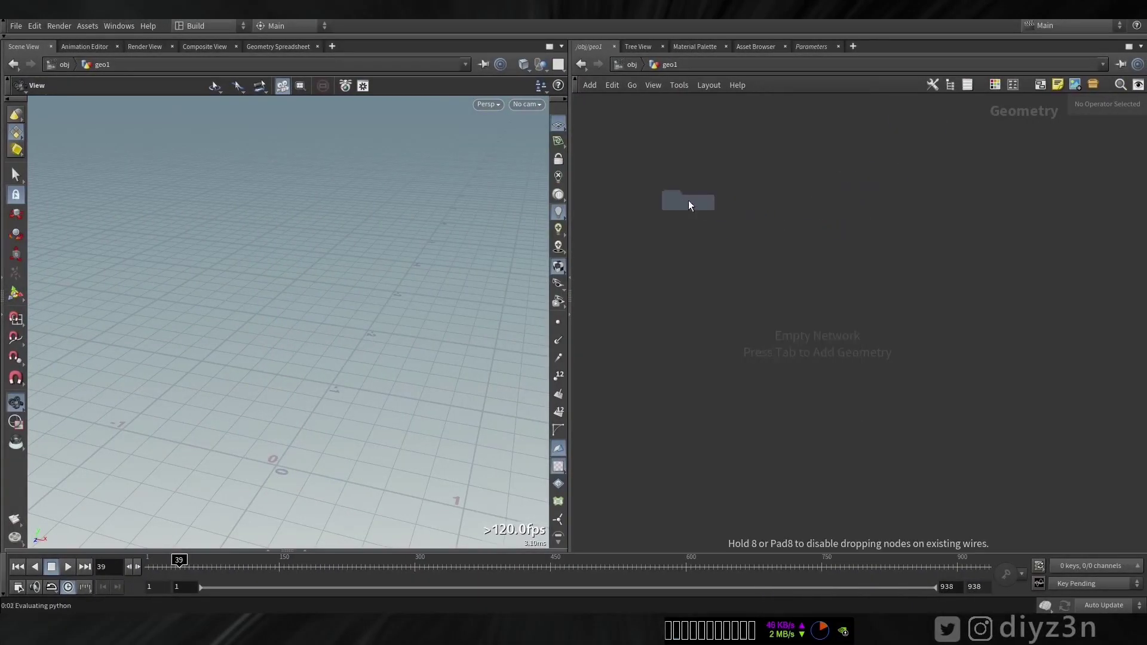
click(685, 201)
click(1133, 145)
double_click(856, 113)
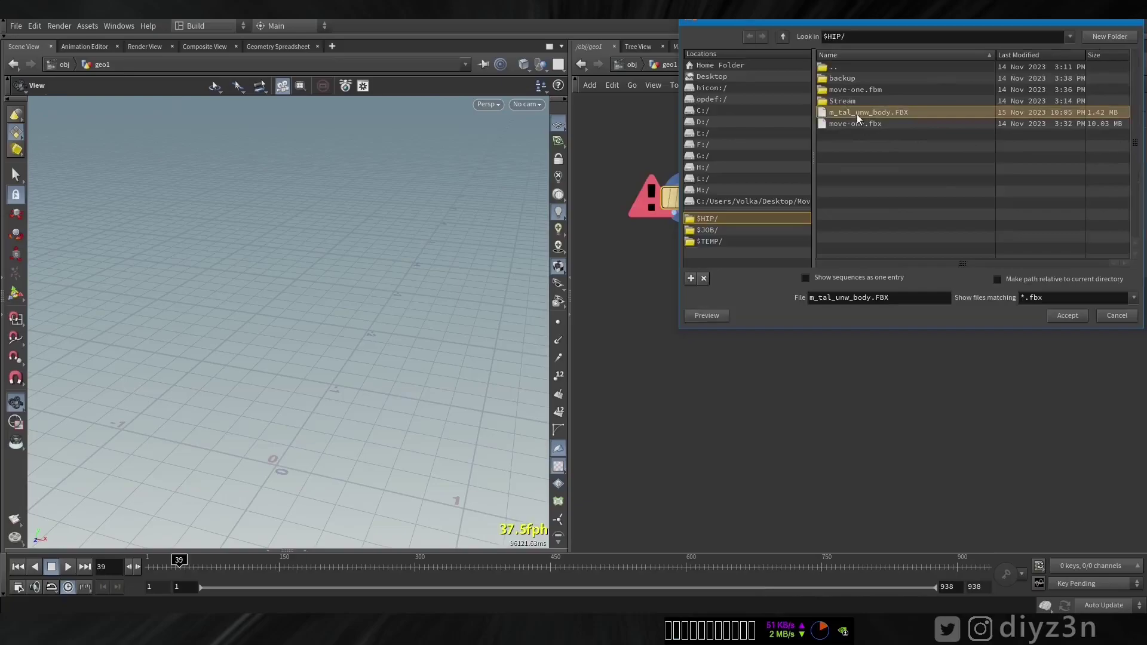
drag(697, 202, 664, 186)
Add a Null node connected to fbxcharacterimport1's Animated Pose output, and display it to inspect the skeleton.
key(Tab)
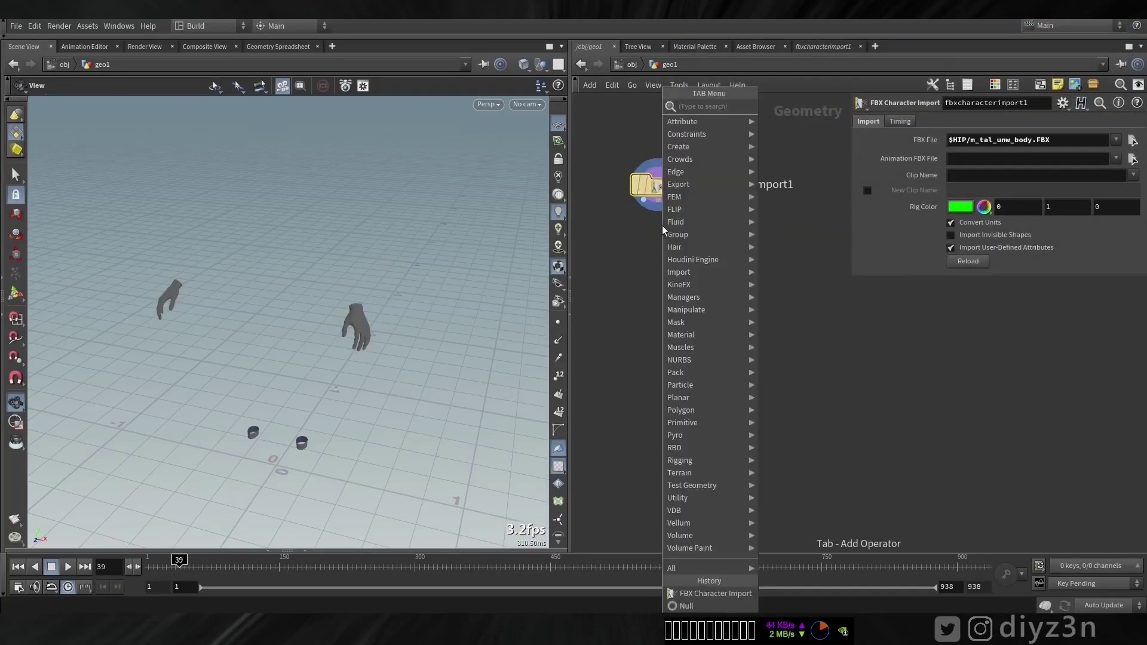
mouse_move(735, 103)
click(777, 139)
click(668, 316)
drag(669, 299, 680, 216)
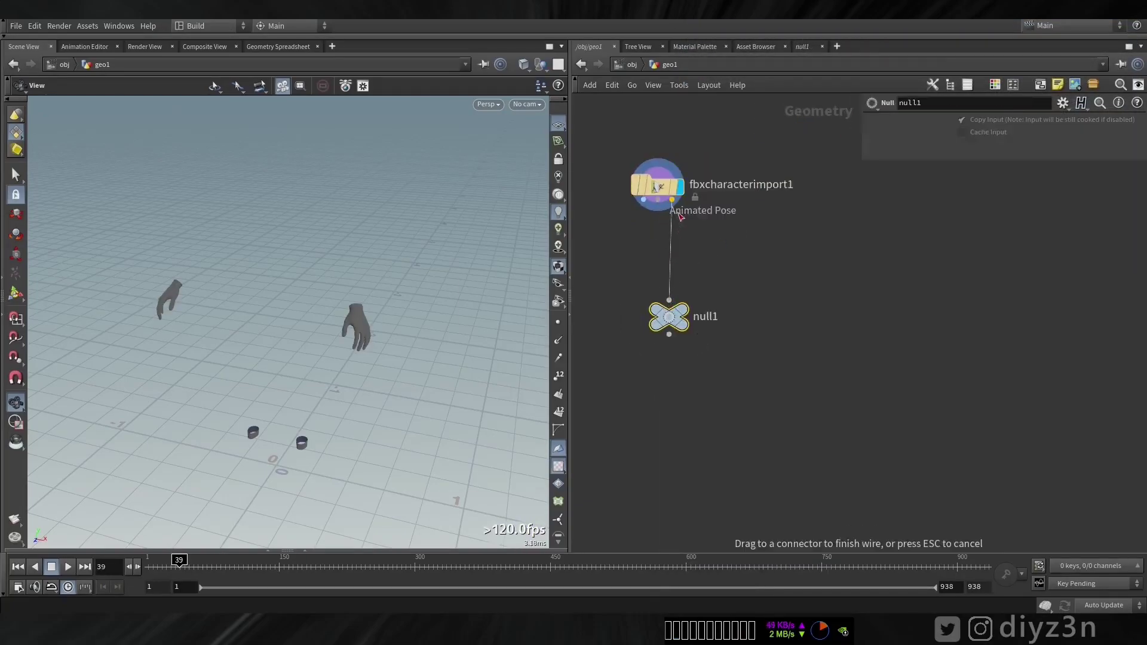
click(681, 321)
drag(271, 295, 330, 320)
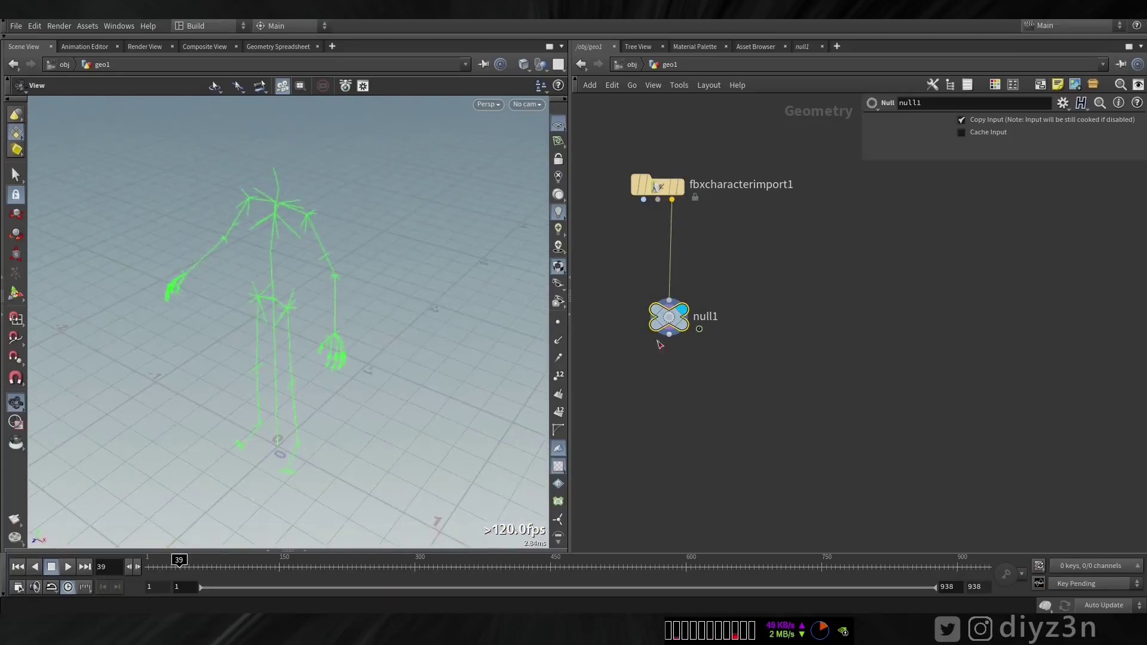
Add a second FBX Character Import node that loads move-one.fbx, and display it.
key(Tab)
text(fbx)
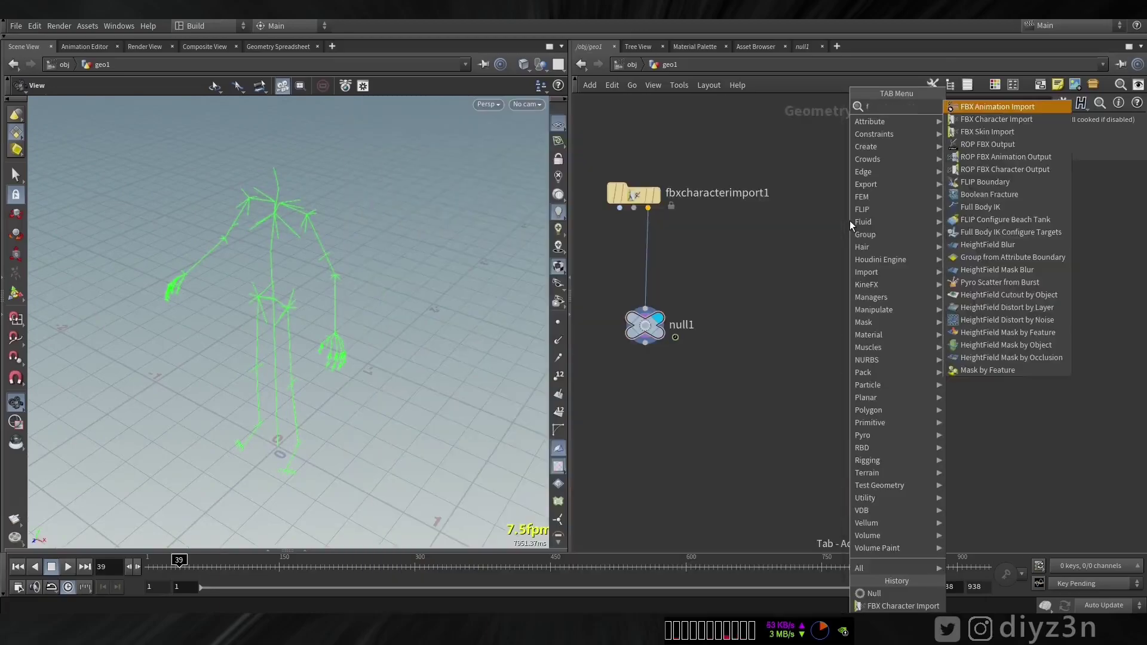
click(963, 120)
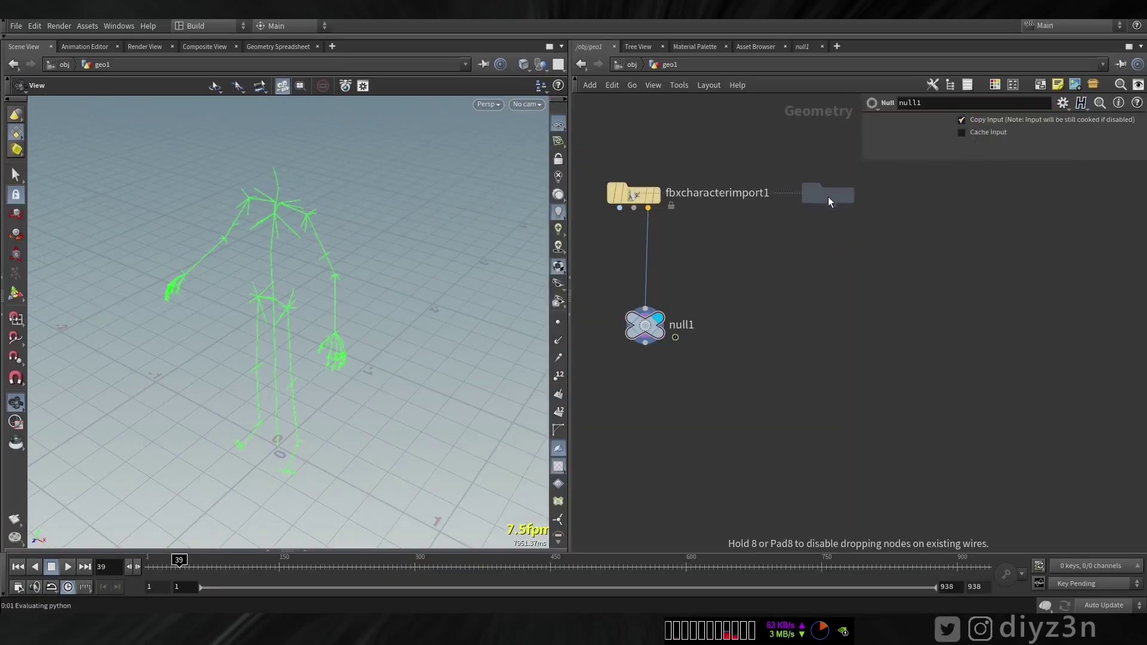
click(828, 196)
click(1131, 141)
click(882, 123)
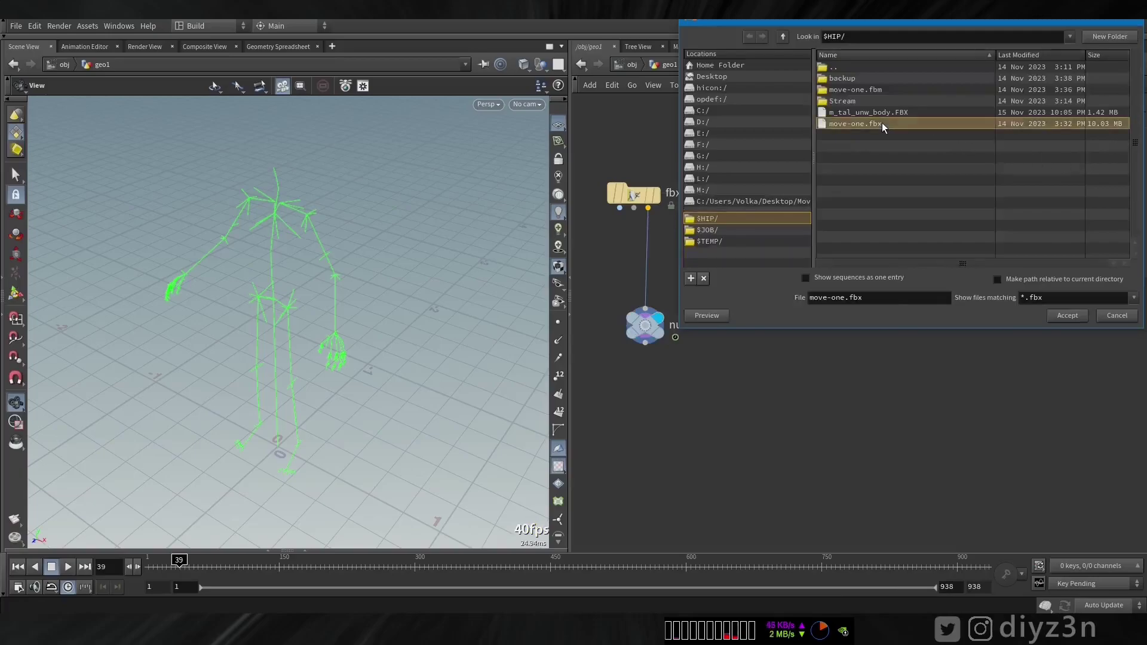
double_click(881, 123)
middle_drag(783, 266, 692, 264)
click(760, 190)
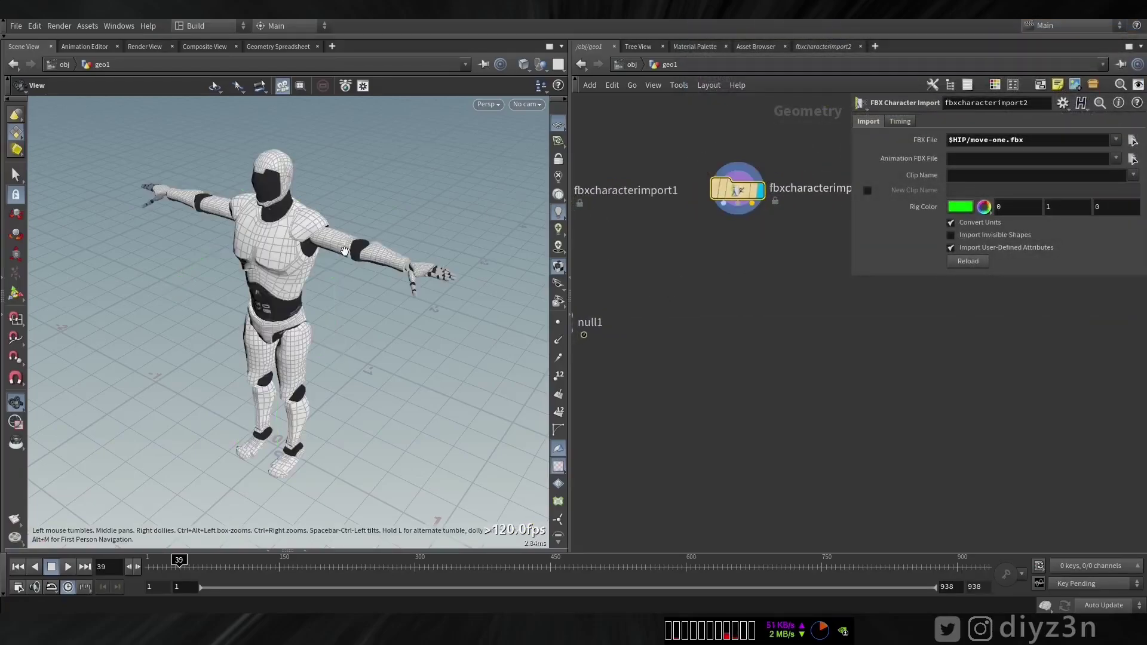
Add a Bone Deform node wired to all three outputs of the move-one import, and scrub its animation to frame 937.
key(Tab)
mouse_move(783, 159)
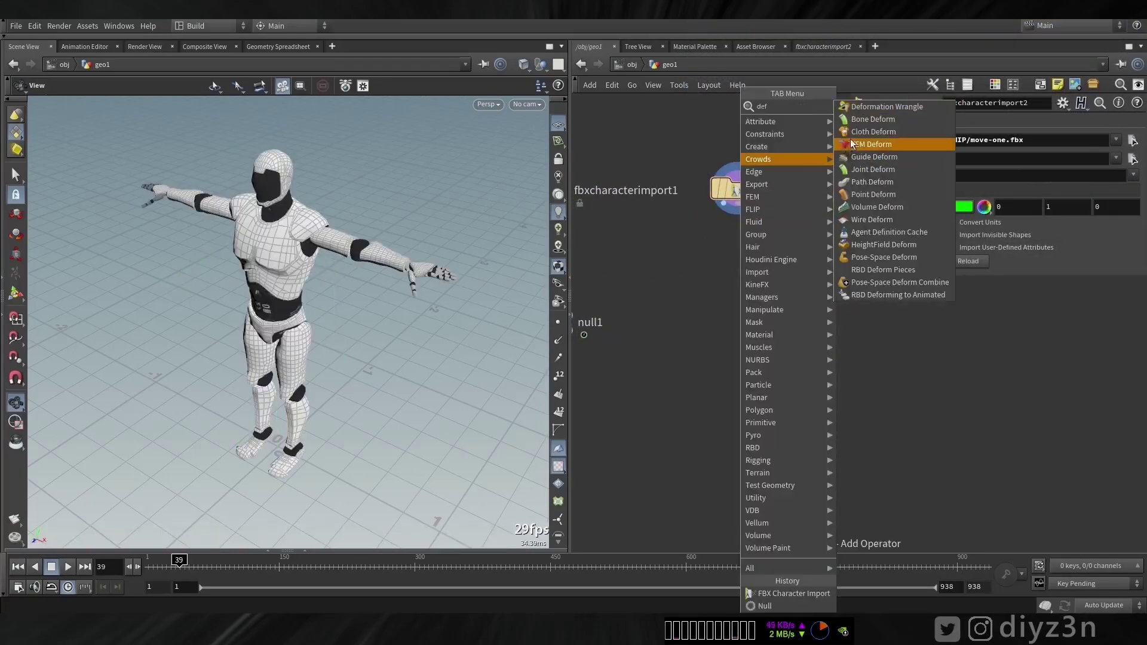
click(865, 119)
click(737, 245)
drag(736, 245, 737, 324)
drag(179, 566, 990, 564)
middle_drag(397, 199, 364, 241)
middle_drag(673, 370, 748, 390)
mouse_move(621, 344)
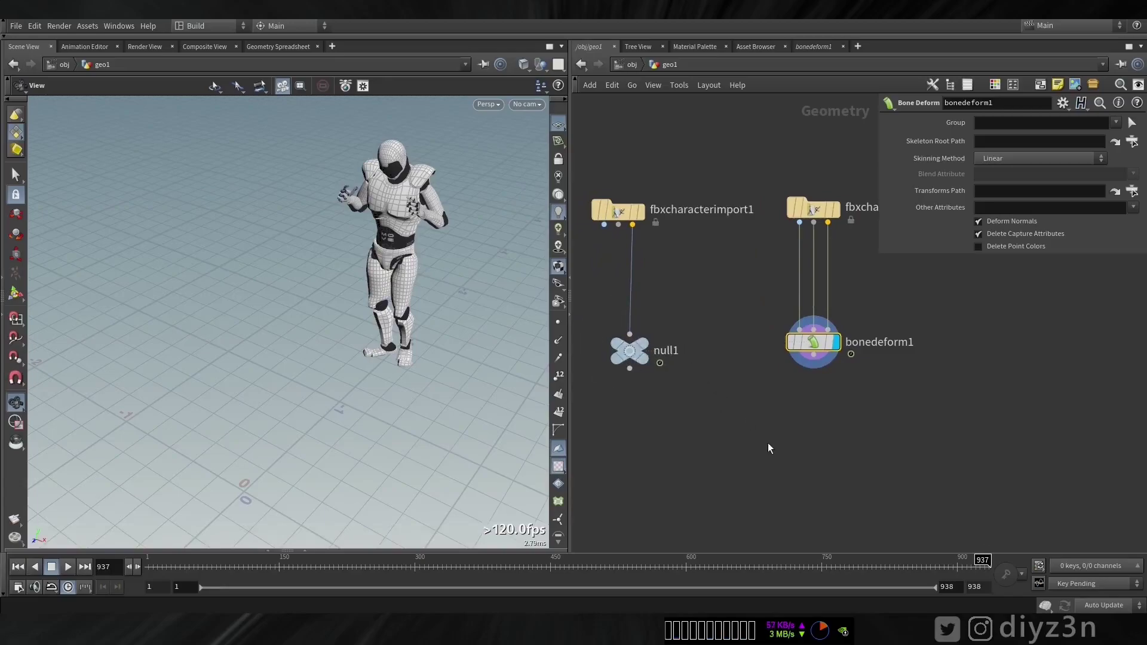
Scrub the animation to frame 898 and add a Rig Match Pose node between null1 and bonedeform1.
drag(339, 574, 956, 576)
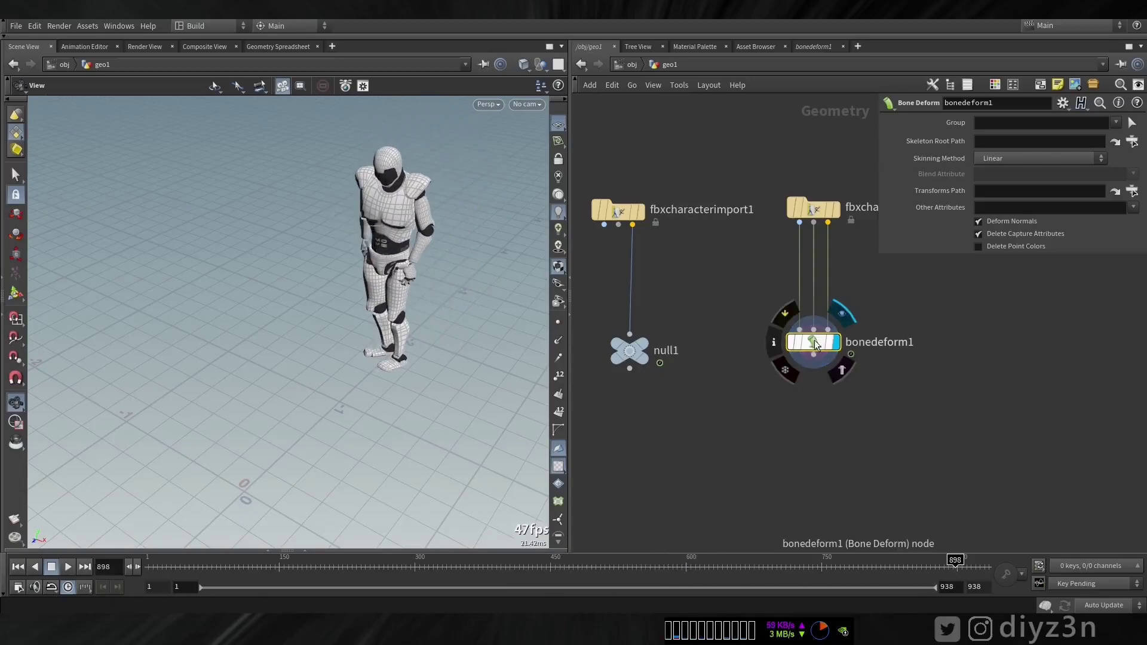
drag(814, 342, 814, 361)
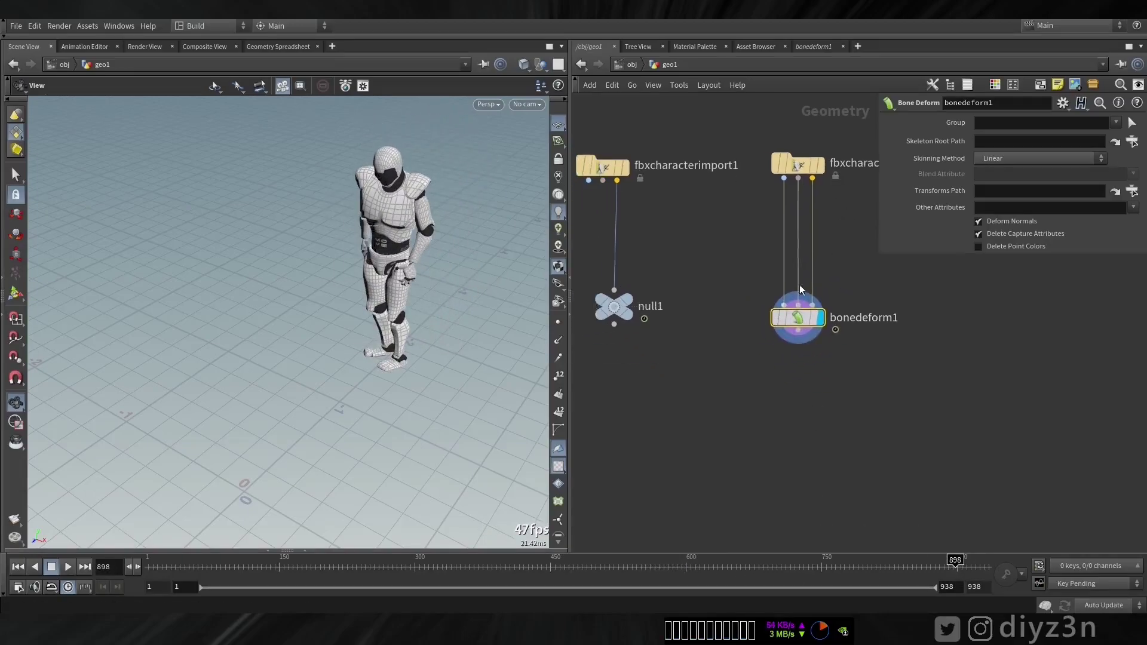
key(Tab)
text(ma)
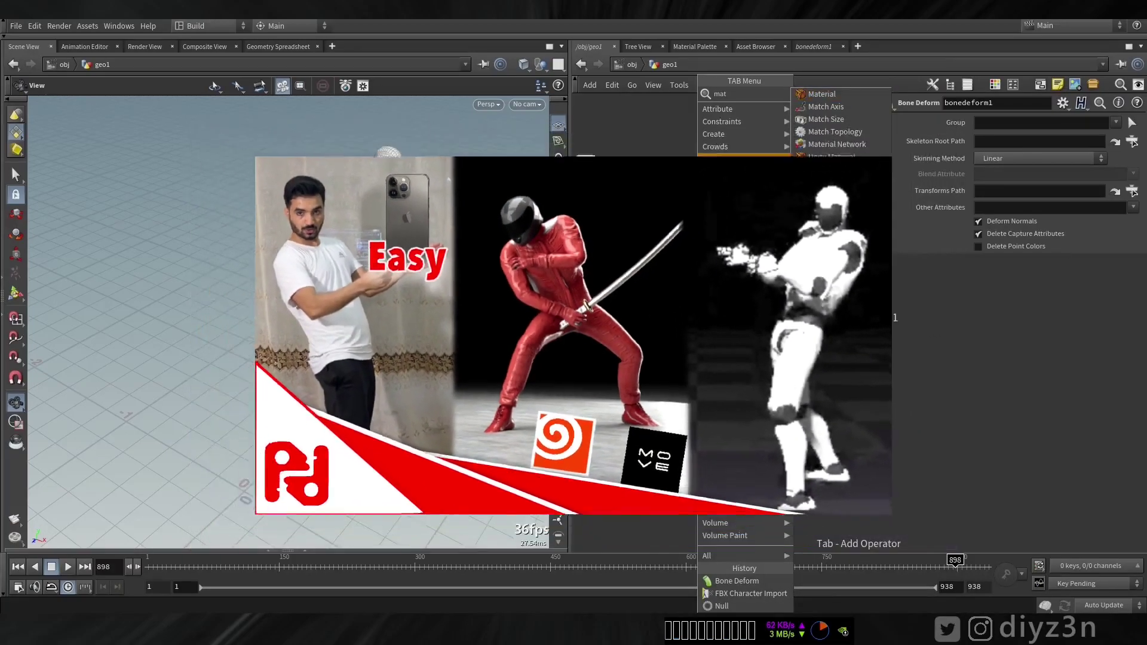
click(831, 169)
click(697, 305)
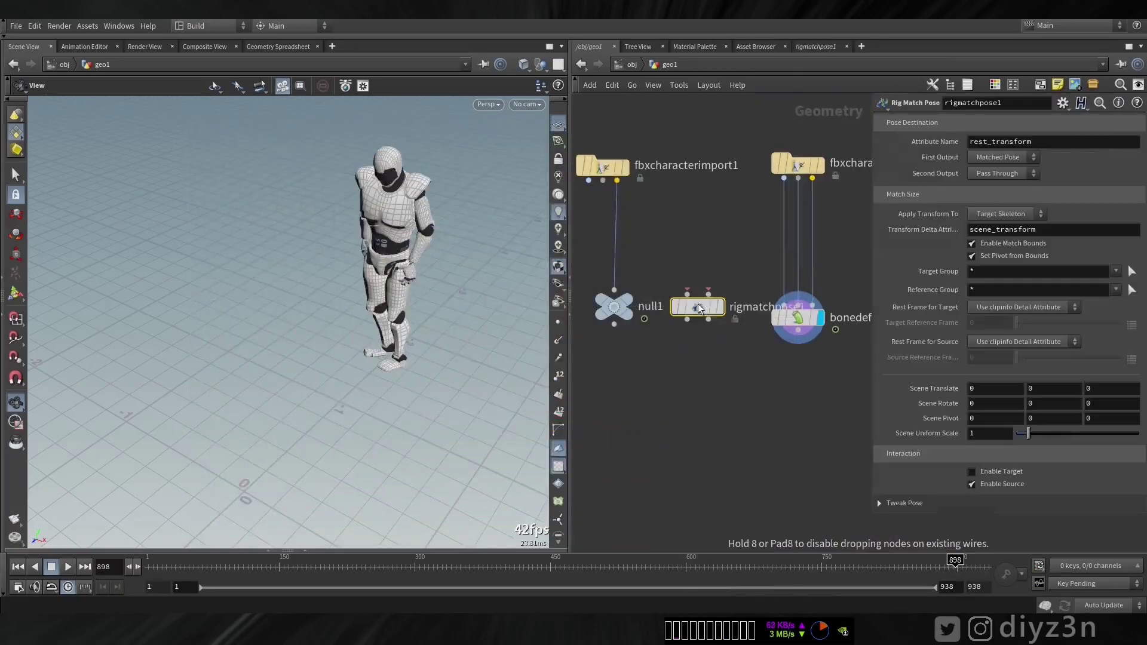
Wire the Animated Pose outputs of both FBX imports into rigmatchpose1, display it and activate its viewport handles.
click(687, 292)
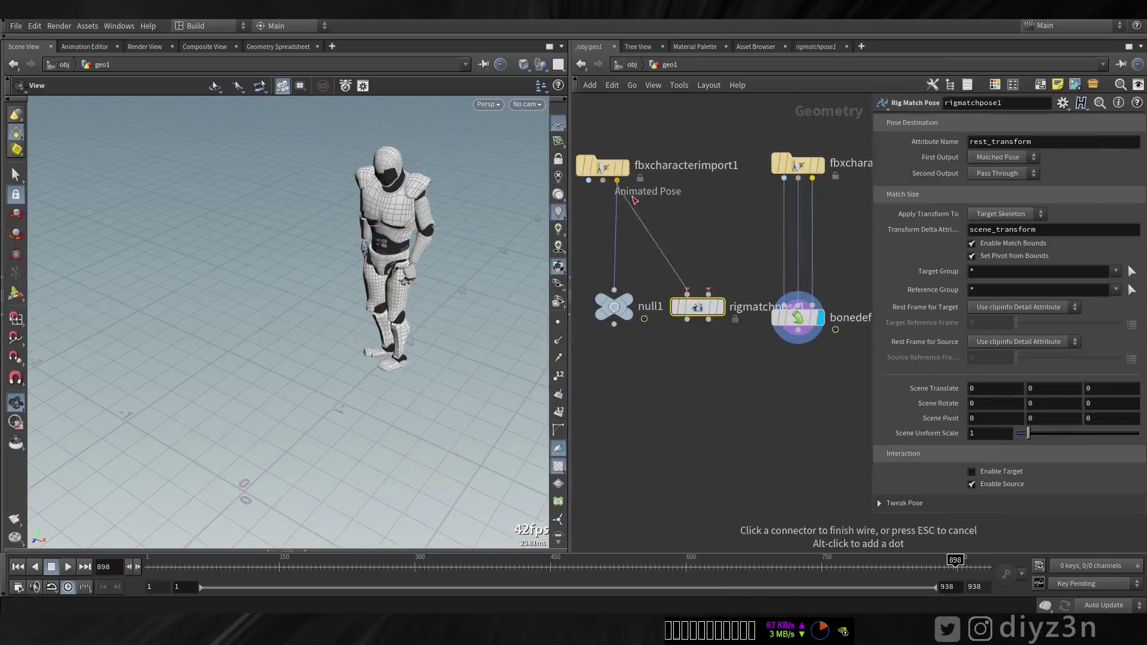
click(812, 179)
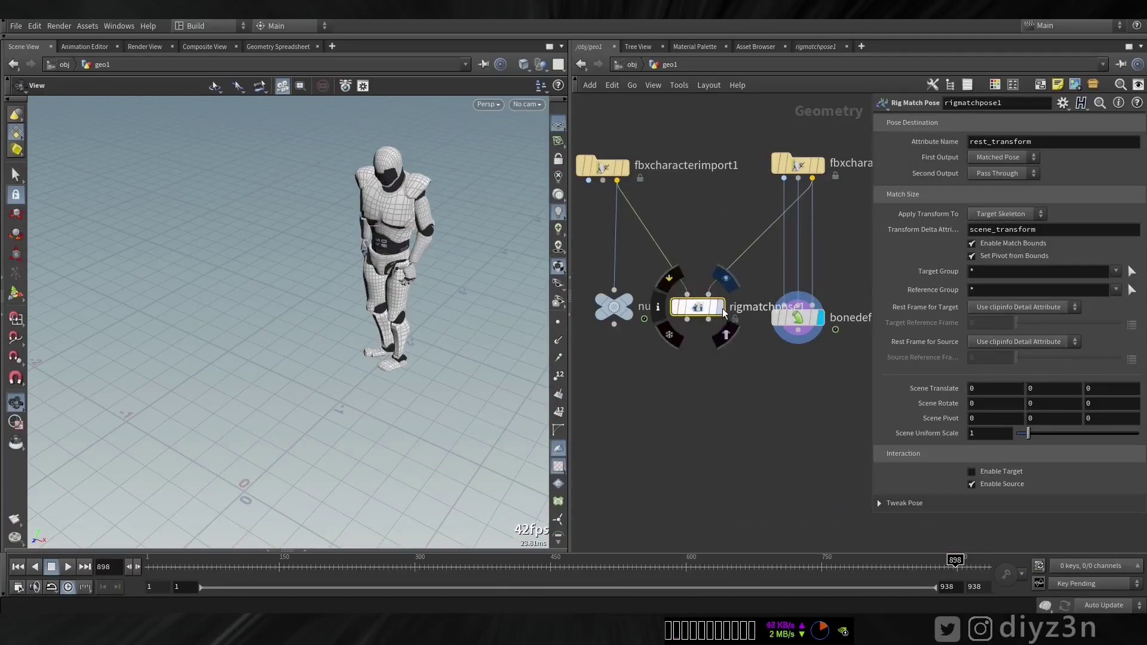
click(720, 307)
click(15, 295)
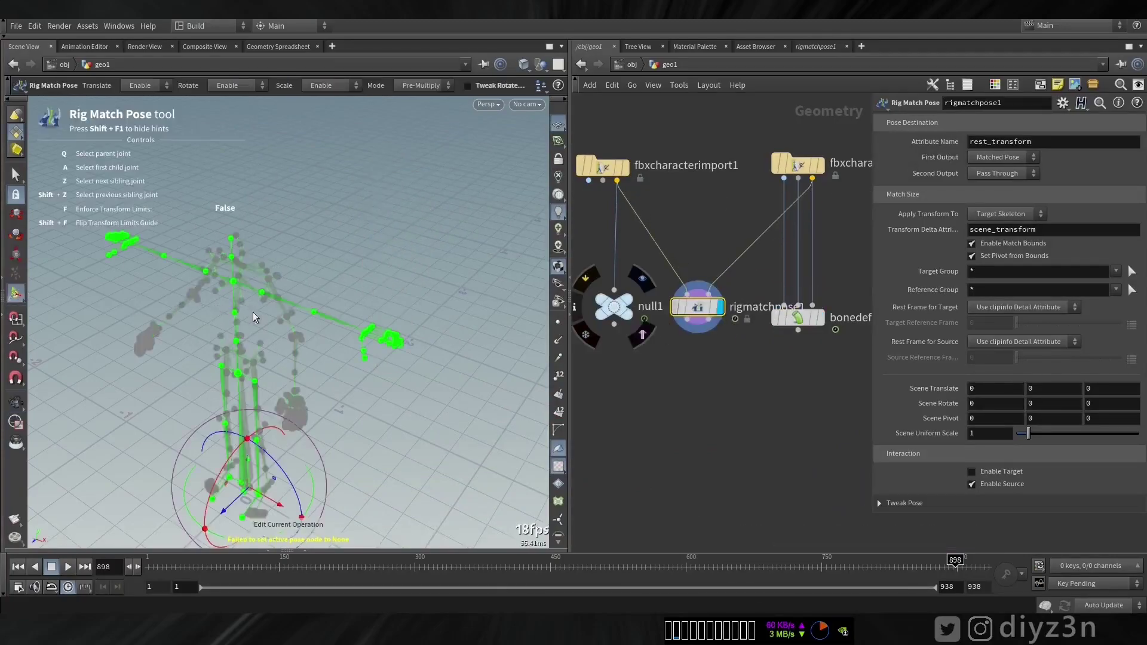
Apply the match transform to the source skeleton and set its scene uniform scale to 1.04.
alt+drag(253, 317, 287, 225)
alt+right_drag(286, 226, 389, 233)
alt+drag(389, 233, 266, 289)
alt+middle_drag(279, 389, 290, 335)
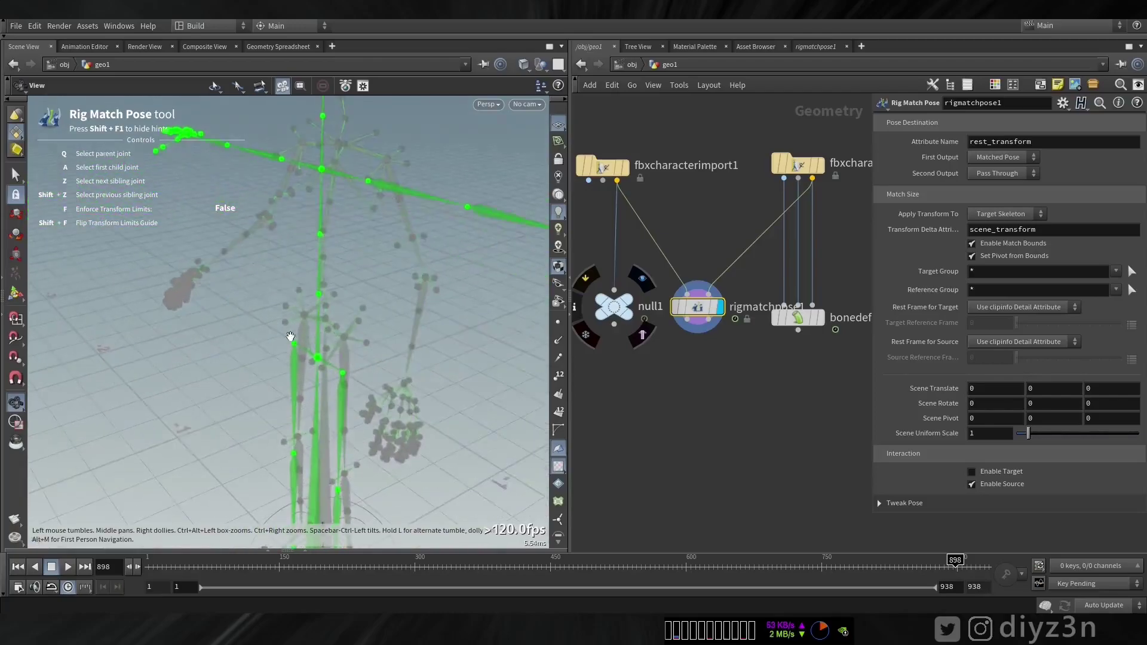
alt+drag(290, 335, 332, 340)
alt+middle_drag(332, 341, 326, 263)
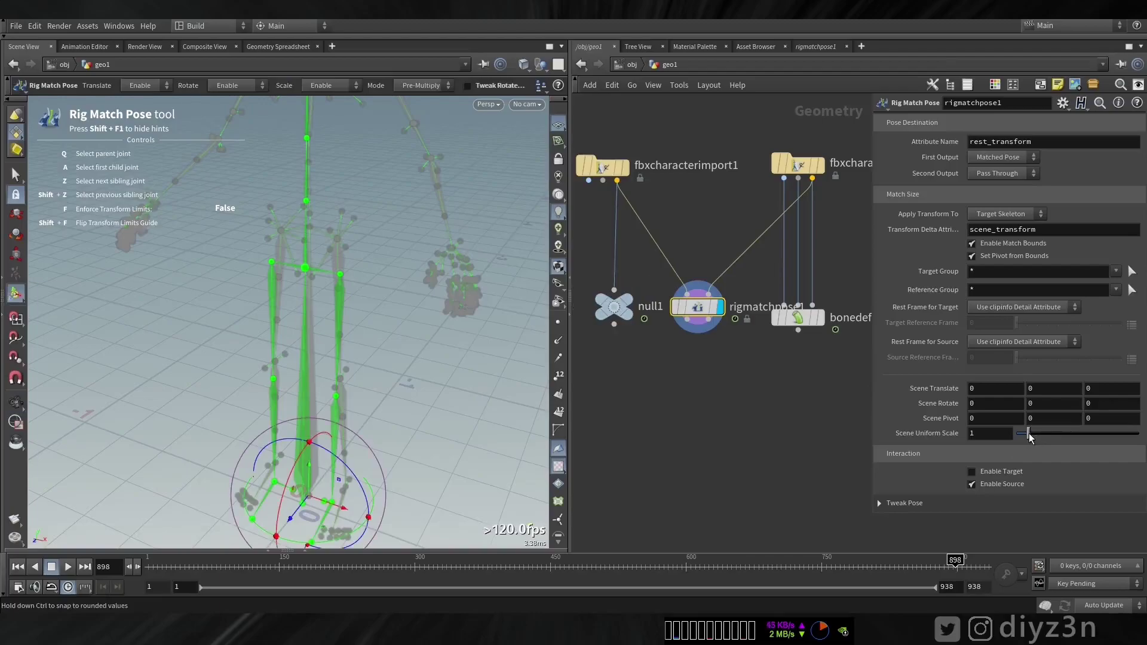
drag(1028, 438, 1030, 441)
key(ctrl+z)
click(996, 239)
alt+middle_drag(334, 234, 353, 327)
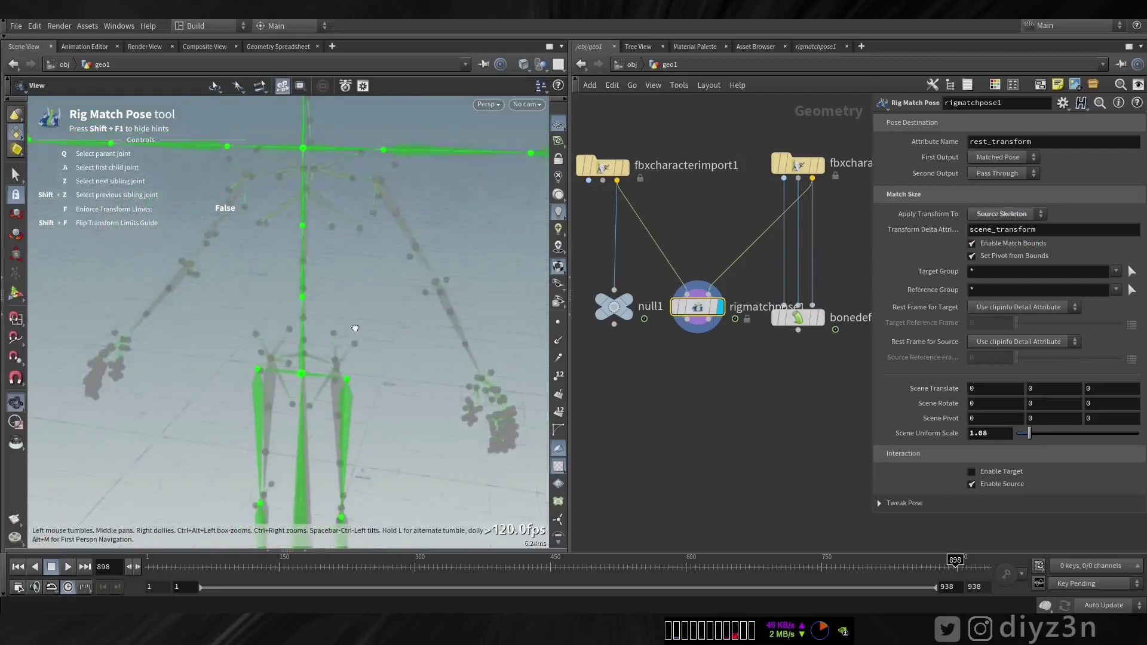
alt+drag(353, 328, 359, 298)
middle_drag(987, 436, 952, 460)
Rotate both upper arms of the T-posed move-one skeleton down to line up with the MetaHuman skeleton's arms.
mouse_move(356, 359)
alt+mouse_down()
mouse_move(435, 360)
mouse_move(371, 371)
mouse_move(368, 357)
alt+mouse_up()
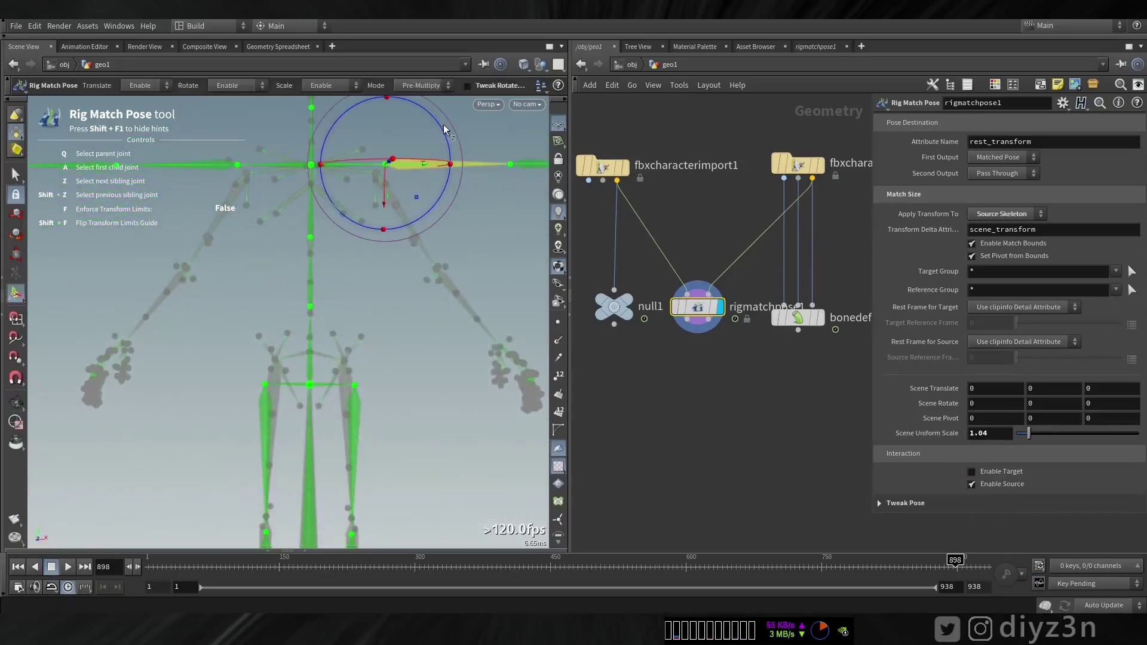
drag(442, 185, 441, 186)
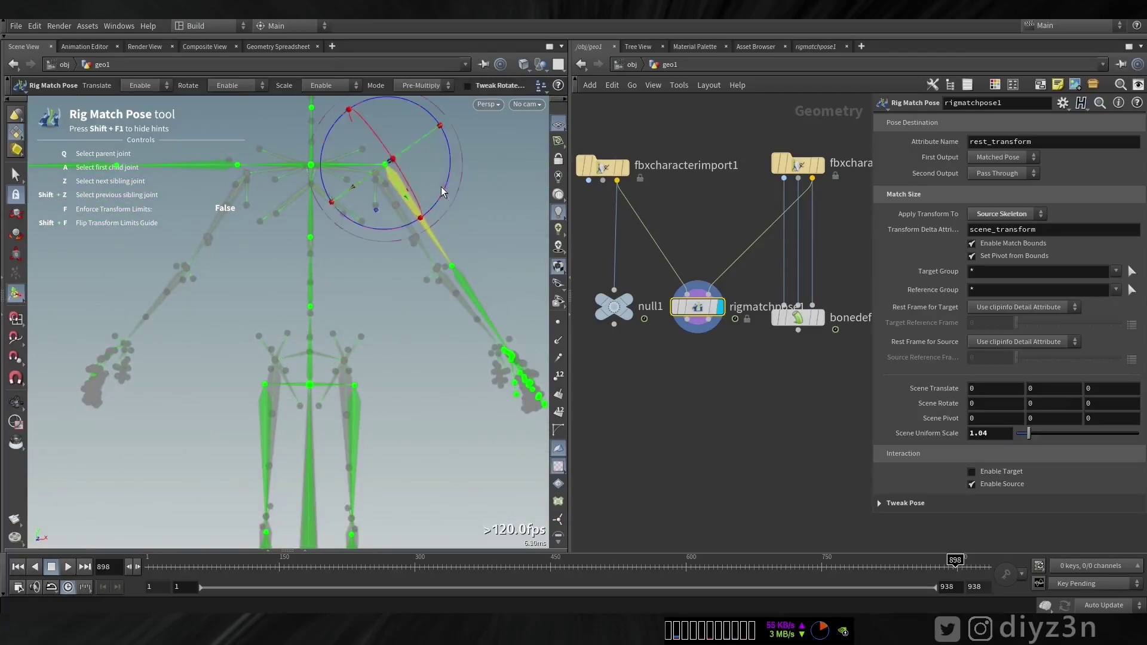
click(174, 165)
drag(183, 131, 185, 192)
Rotate the forearms to line up with the MetaHuman skeleton and shift the source skeleton by -0.0484088 in Z.
alt+drag(211, 263, 262, 372)
click(264, 373)
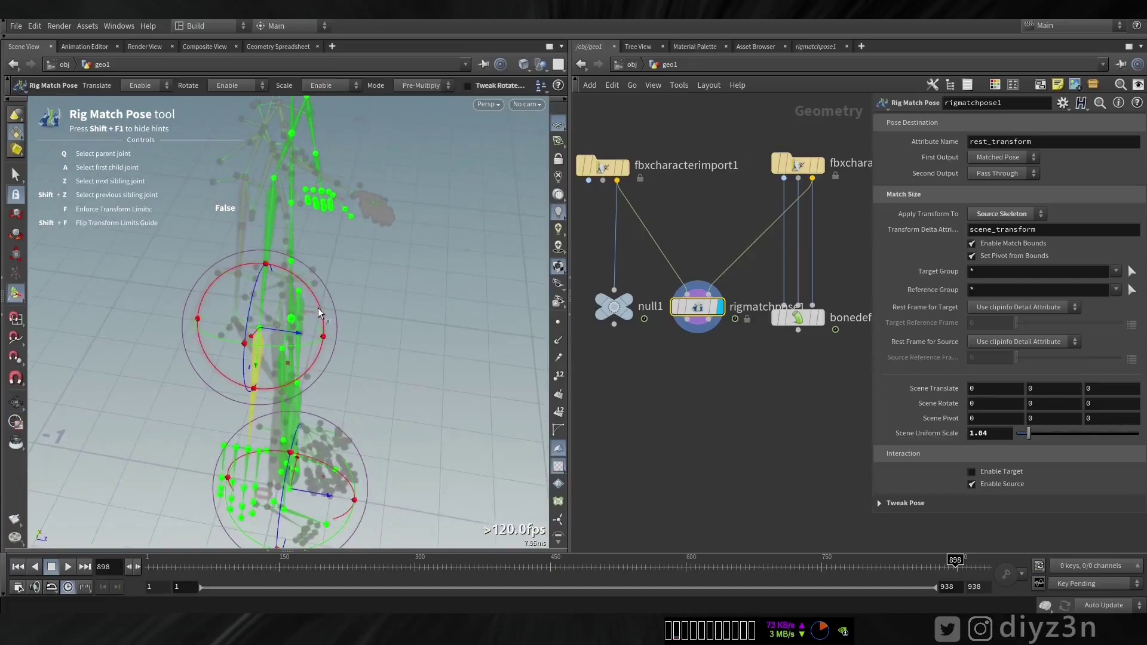
drag(319, 313, 430, 370)
click(481, 327)
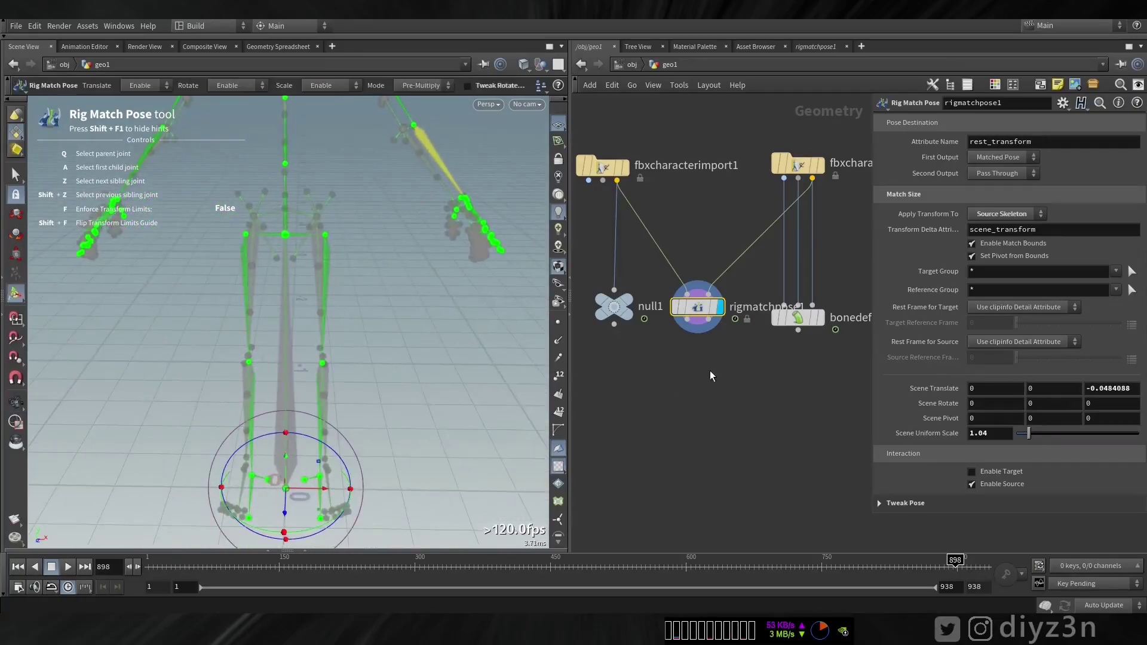
Add a Map Points node below rigmatchpose1, wired to both of its outputs, and display it.
key(Tab)
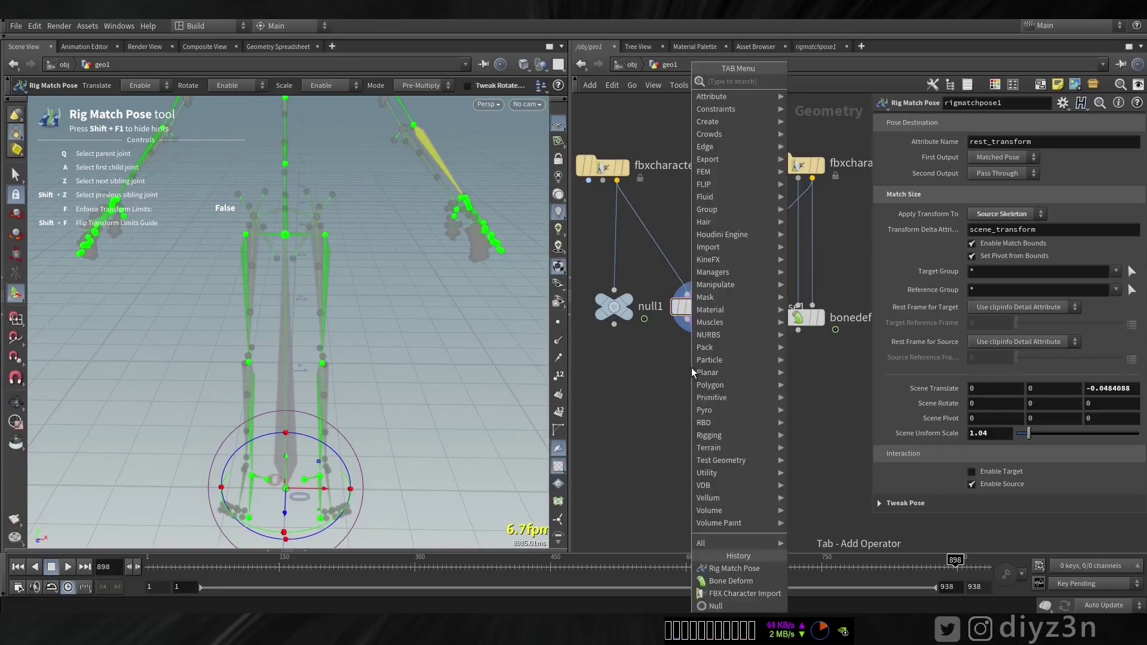
text(poi)
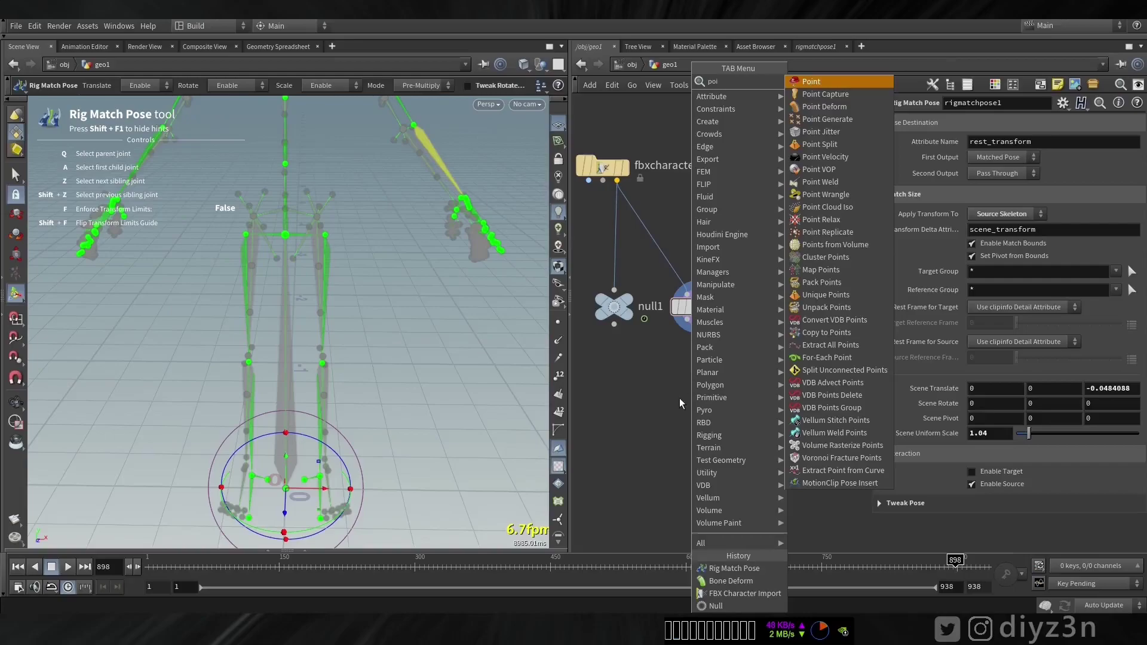
key(Escape)
key(Tab)
text(map)
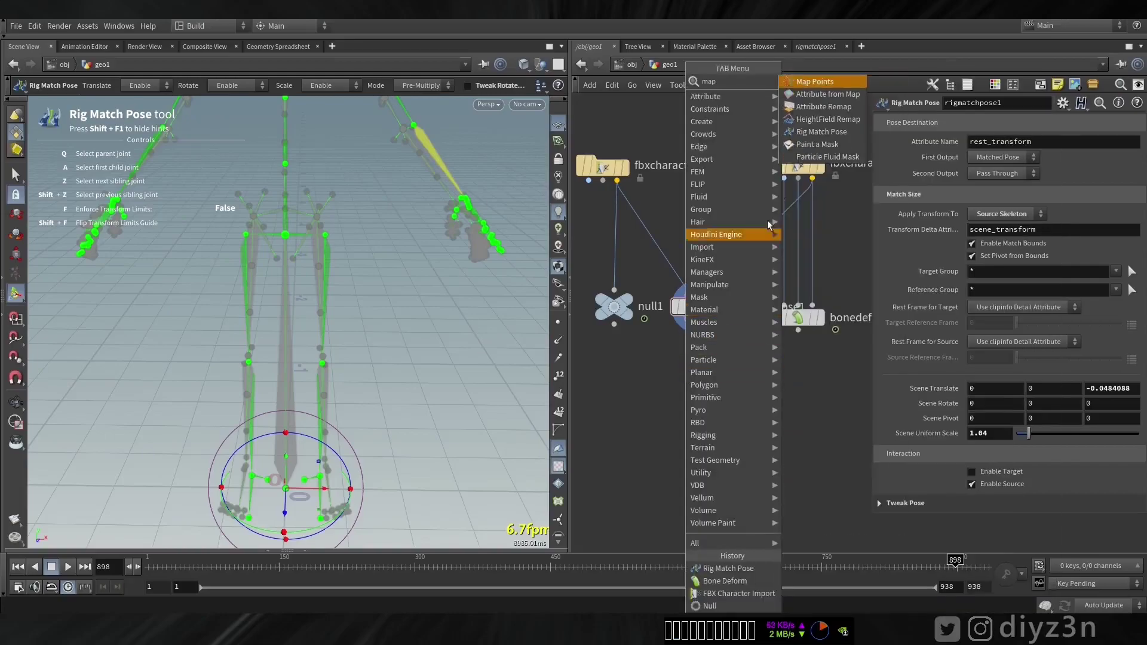
key(Return)
click(701, 360)
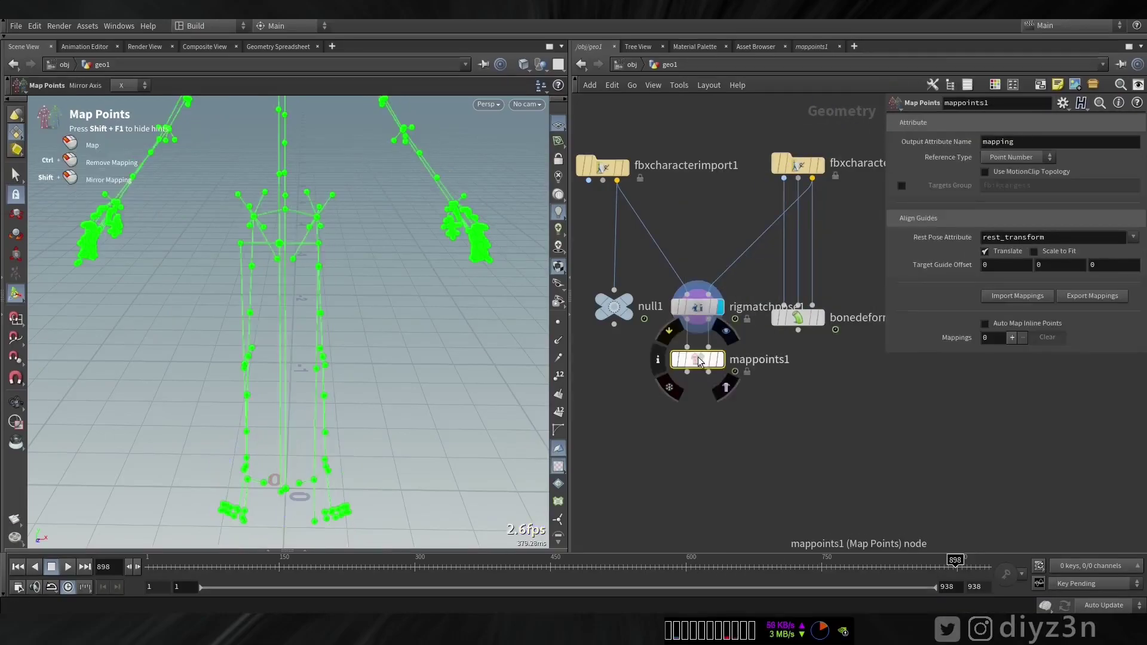
drag(698, 362, 699, 388)
click(728, 357)
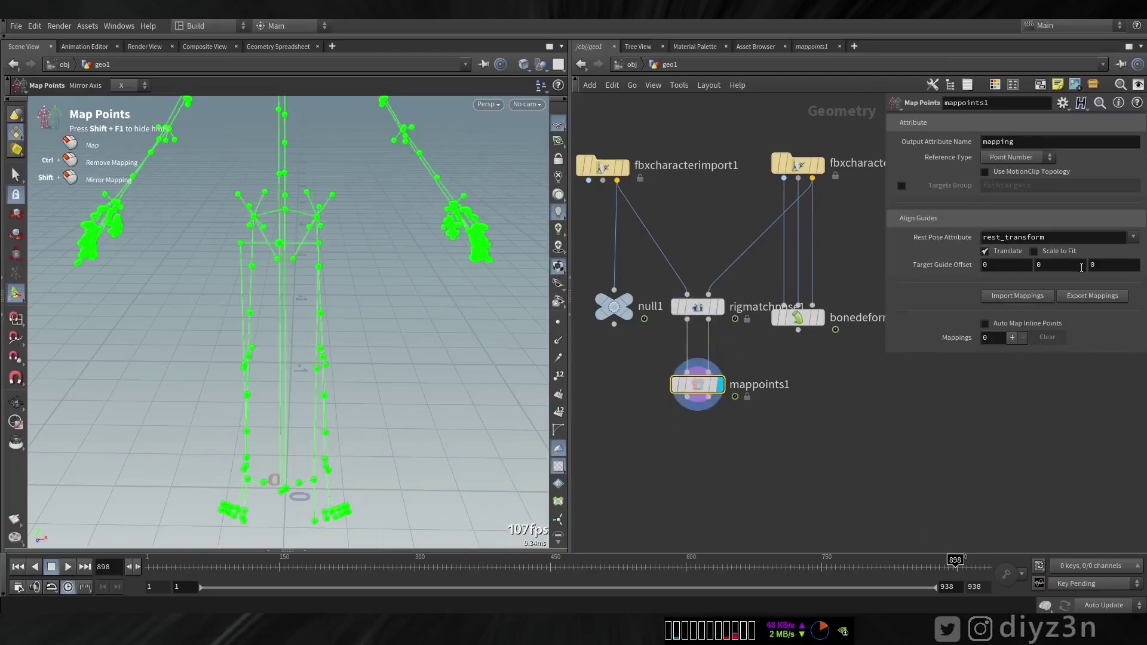
Separate the two skeletons with a Target Guide Offset of 0.61 in Z and activate the Map Points handles.
middle_drag(1099, 266, 1050, 286)
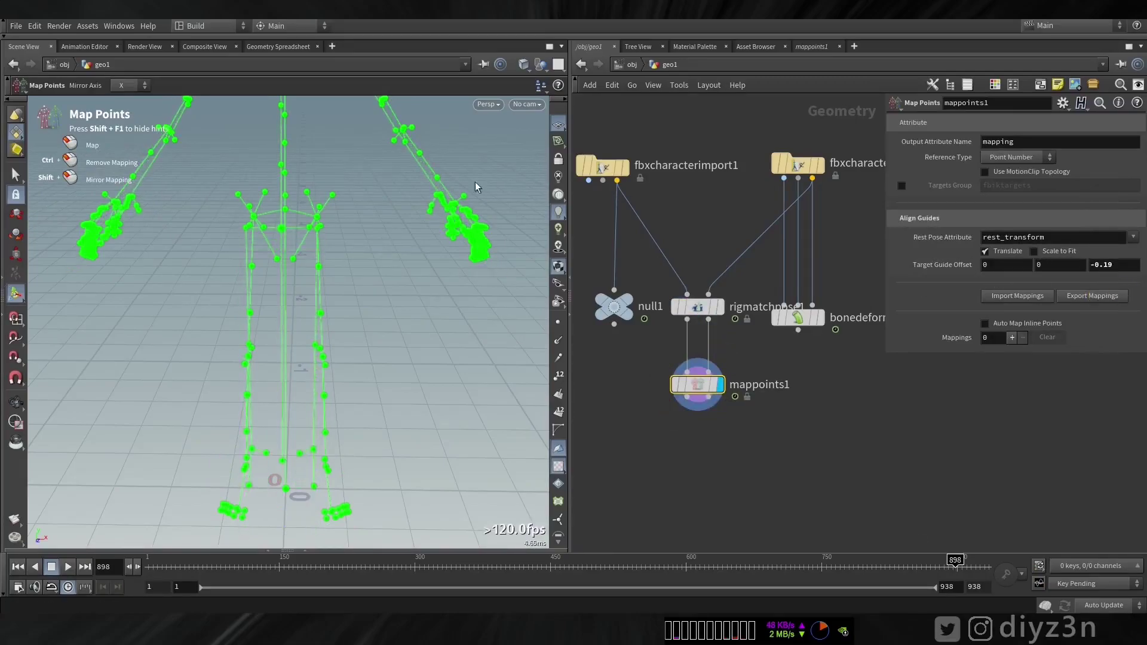
alt+drag(476, 183, 330, 235)
alt+middle_drag(330, 235, 251, 317)
middle_drag(1101, 266, 1102, 268)
middle_drag(20, 259, 22, 259)
alt+drag(189, 297, 383, 254)
click(16, 293)
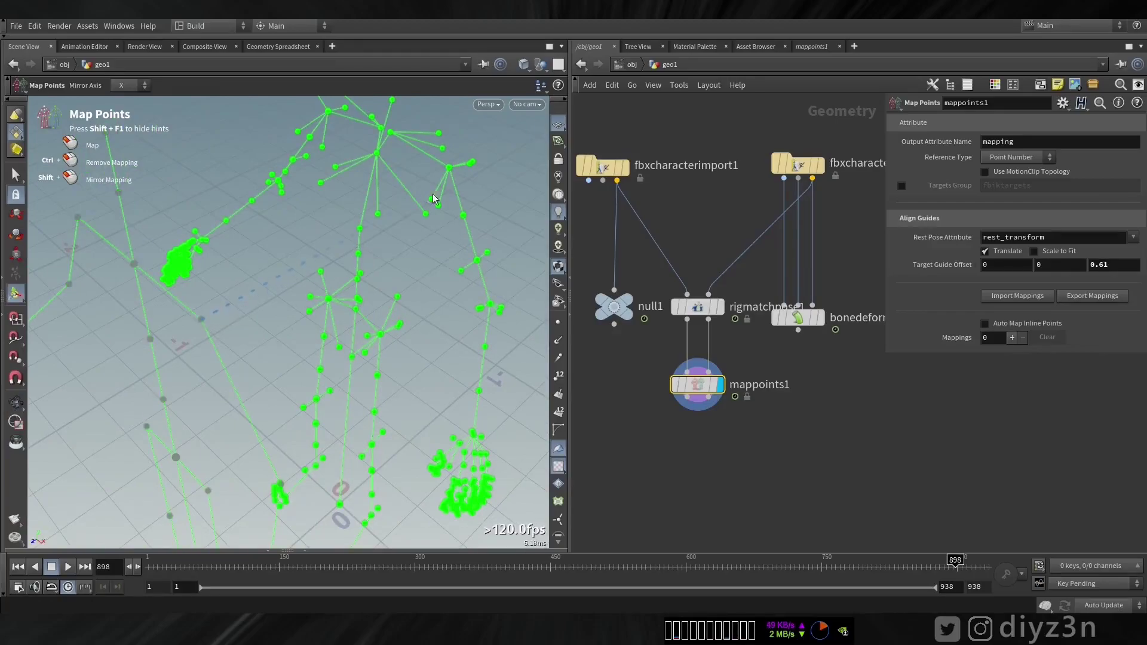
Map upperarm_l to _1:LeftArm and lowerarm_l to _1:LeftForeArm, mirroring both mappings to the right arm.
click(453, 168)
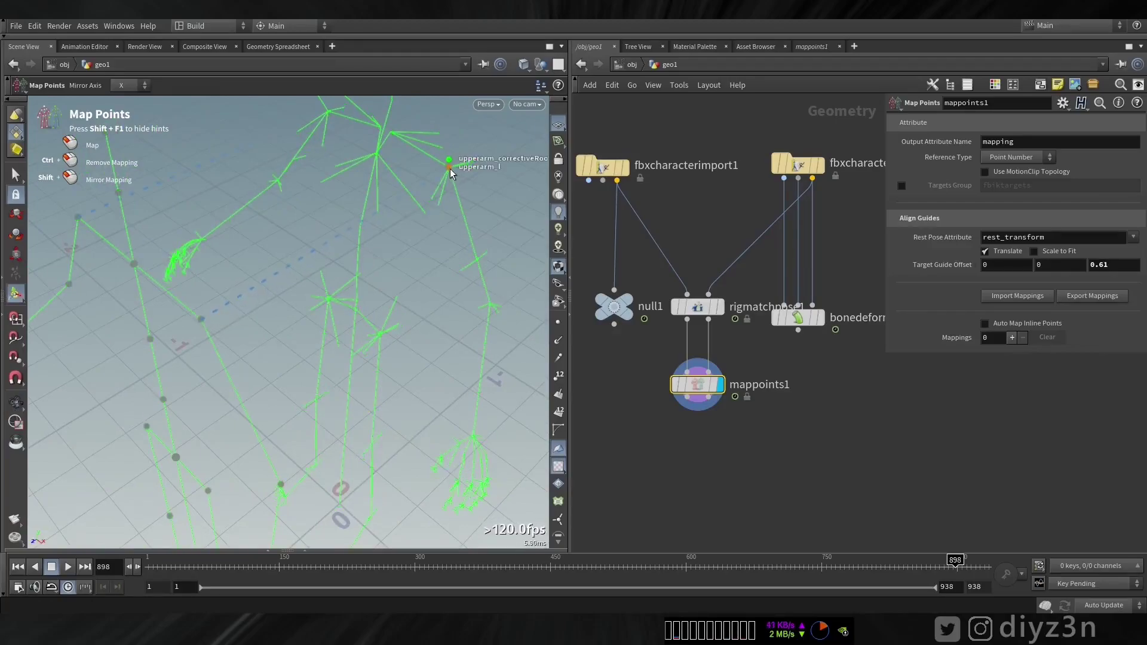
shift+click(449, 169)
alt+middle_drag(293, 336, 280, 262)
click(263, 385)
click(478, 229)
shift+click(477, 228)
Map hand_l to _1:LeftHand, mirroring the mapping to the right hand.
alt+middle_drag(239, 339, 234, 251)
click(235, 399)
alt+right_drag(233, 391, 466, 371)
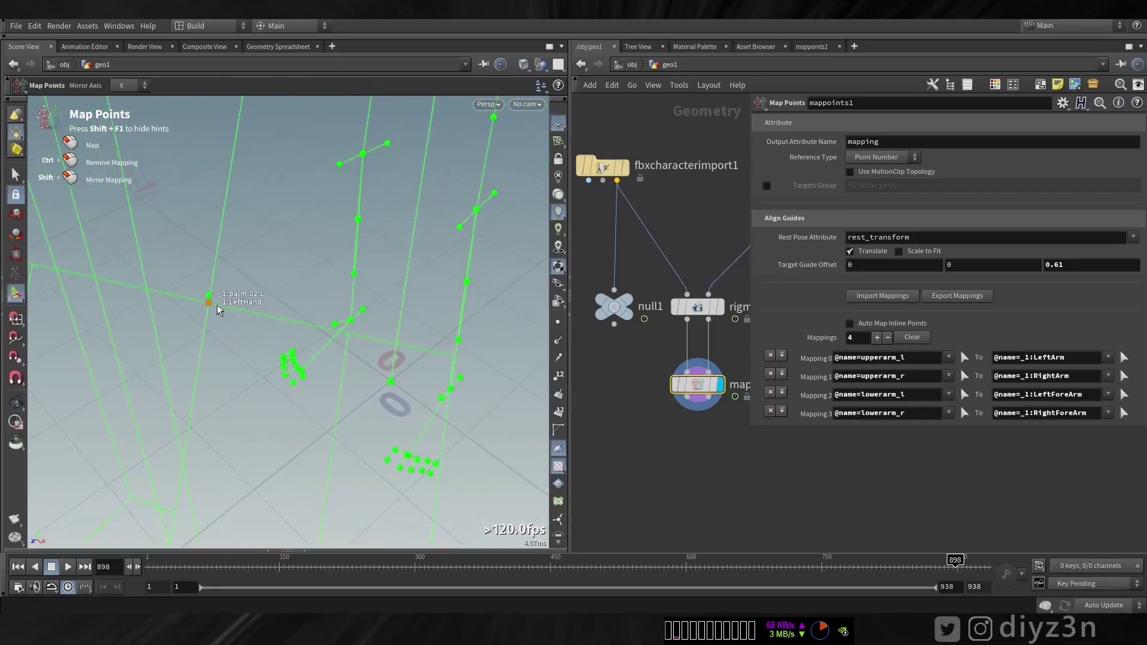
click(215, 306)
alt+right_drag(215, 305, 152, 278)
alt+right_drag(398, 255, 497, 263)
shift+click(260, 307)
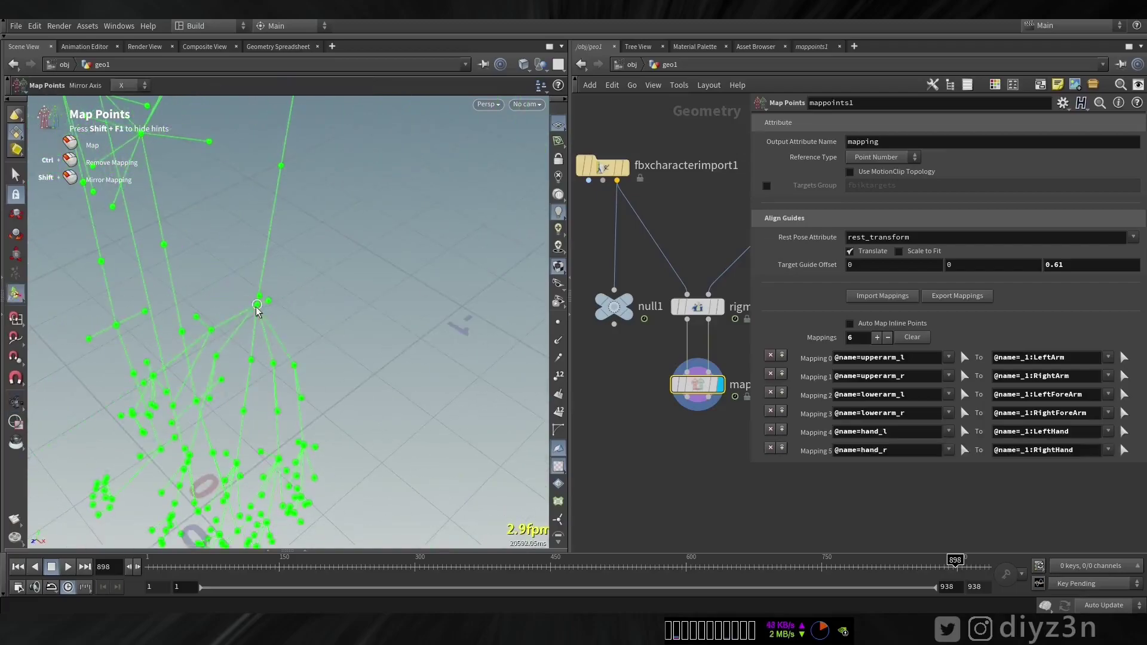
Map thigh_l to _1:LeftUpLeg and calf_l to _1:LeftLeg, mirroring both mappings to the right leg.
alt+right_drag(260, 307, 153, 327)
alt+drag(154, 327, 276, 343)
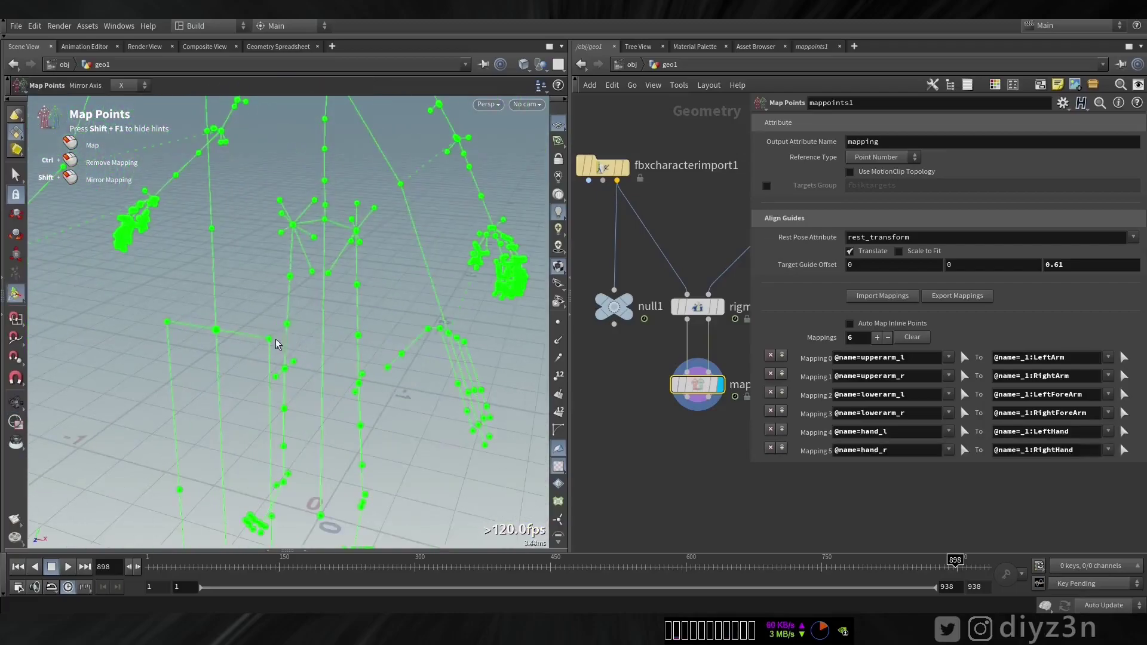
shift+click(357, 242)
alt+drag(357, 241, 215, 379)
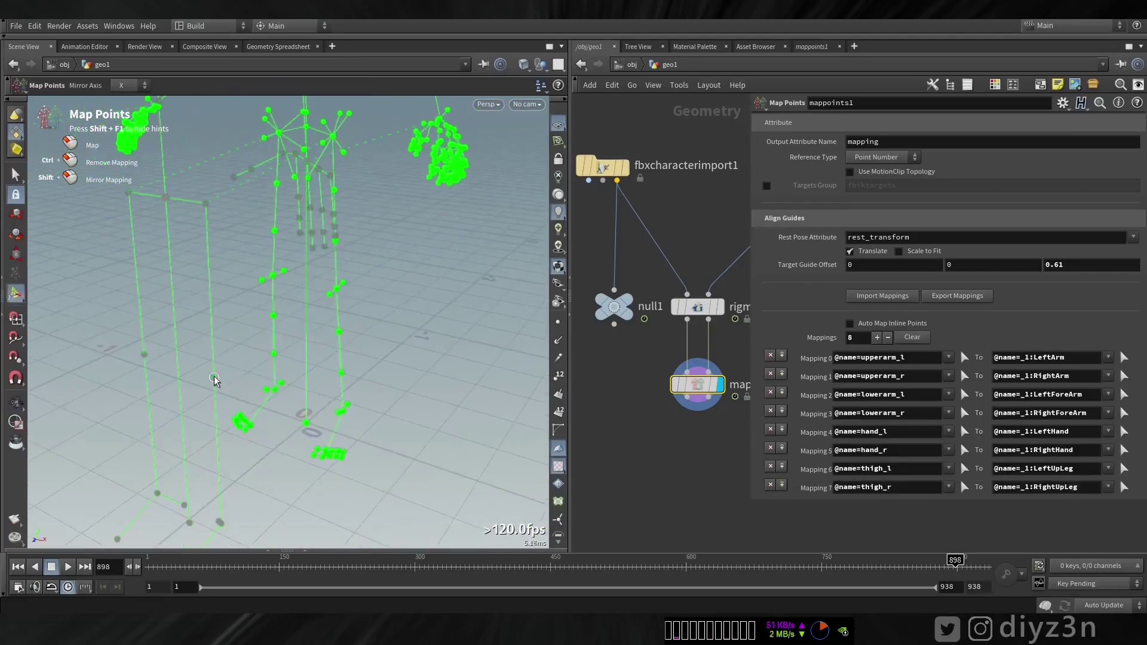
click(340, 289)
alt+drag(340, 289, 289, 448)
click(206, 388)
click(291, 283)
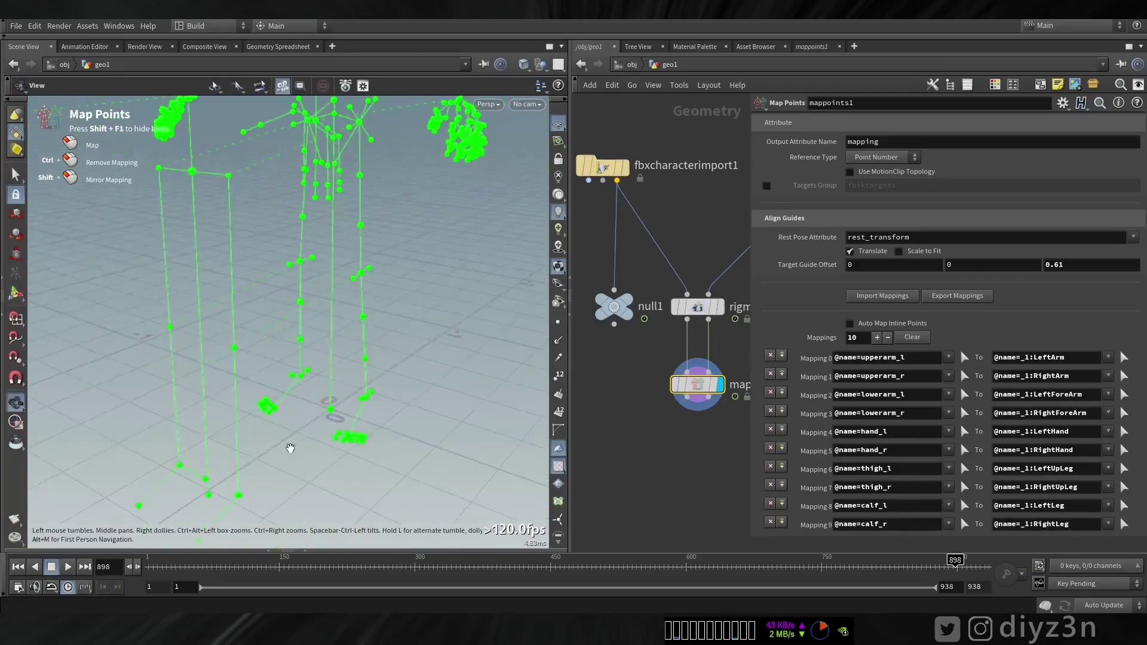
Map foot_l to _1:LeftFoot and ball_l to the matching left toe joint, mirroring both mappings to the right foot.
alt+middle_drag(289, 448, 279, 394)
alt+drag(391, 386, 376, 334)
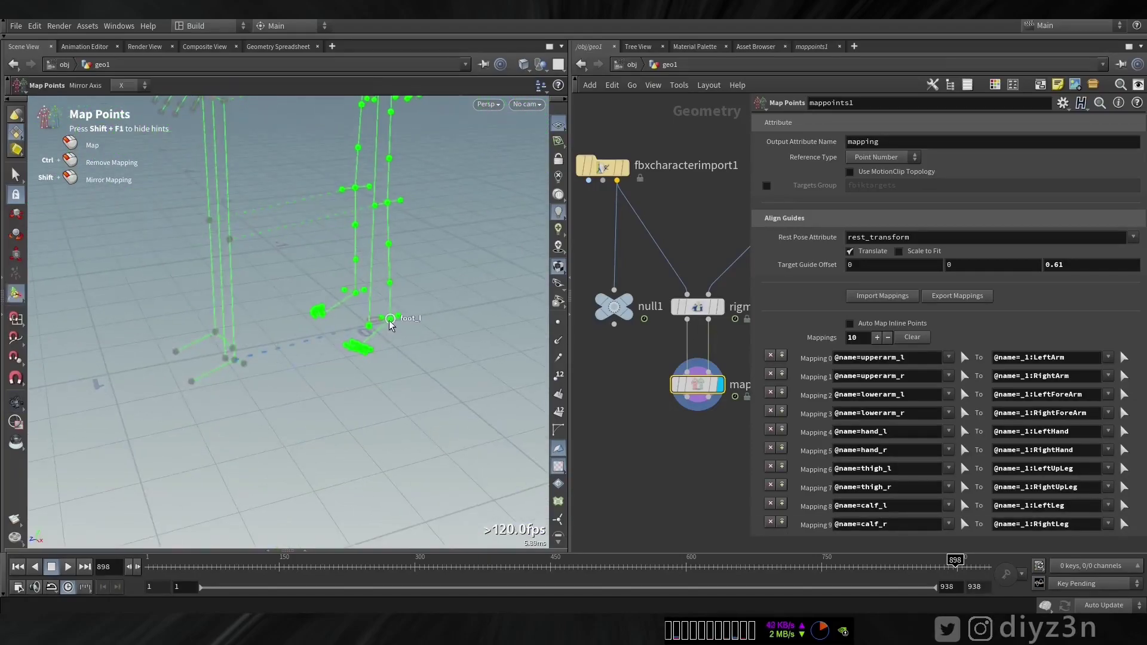
shift+click(389, 320)
alt+drag(281, 386, 203, 425)
click(182, 437)
alt+middle_drag(387, 383, 402, 319)
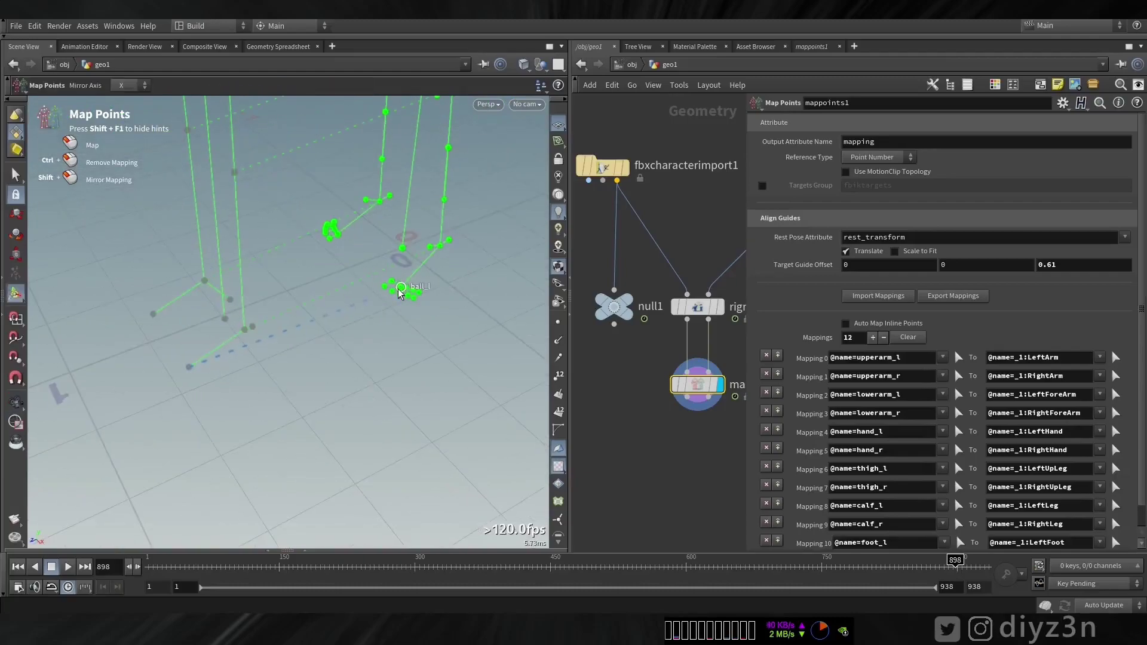
shift+click(400, 291)
Set the Target Guide Offset in Z to 0.33 and inspect the mapping lines between the two skeletons.
alt+drag(358, 308, 276, 330)
alt+middle_drag(276, 330, 330, 381)
alt+middle_drag(330, 251, 315, 384)
mouse_move(301, 322)
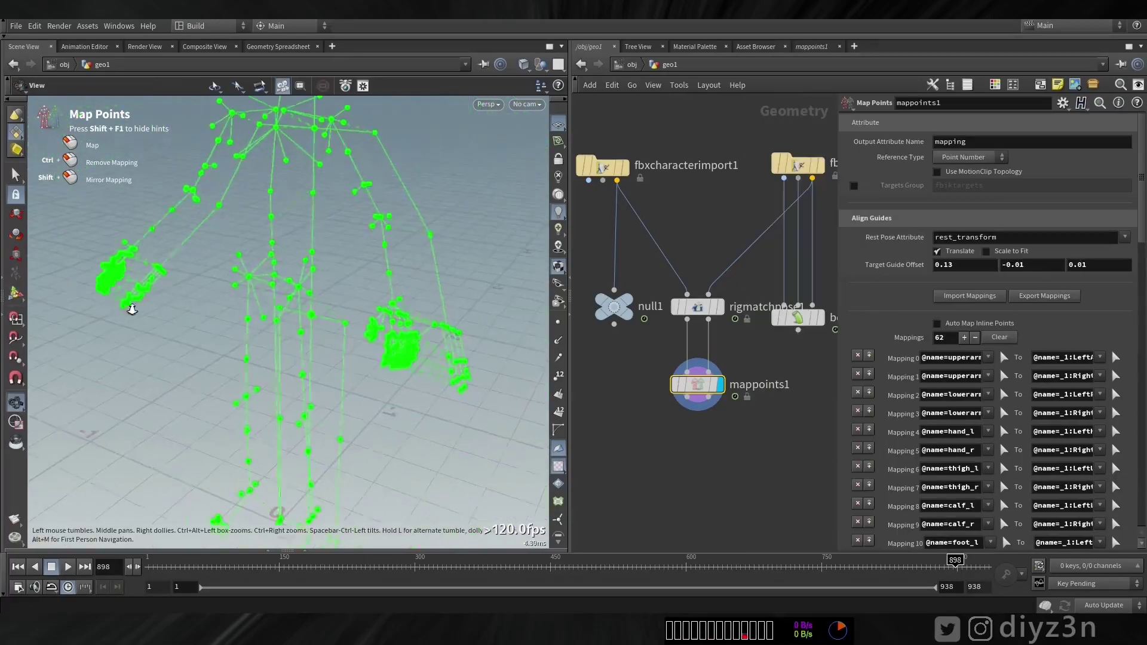
mouse_move(280, 310)
mouse_down()
mouse_move(282, 332)
mouse_move(262, 302)
mouse_move(285, 310)
mouse_up()
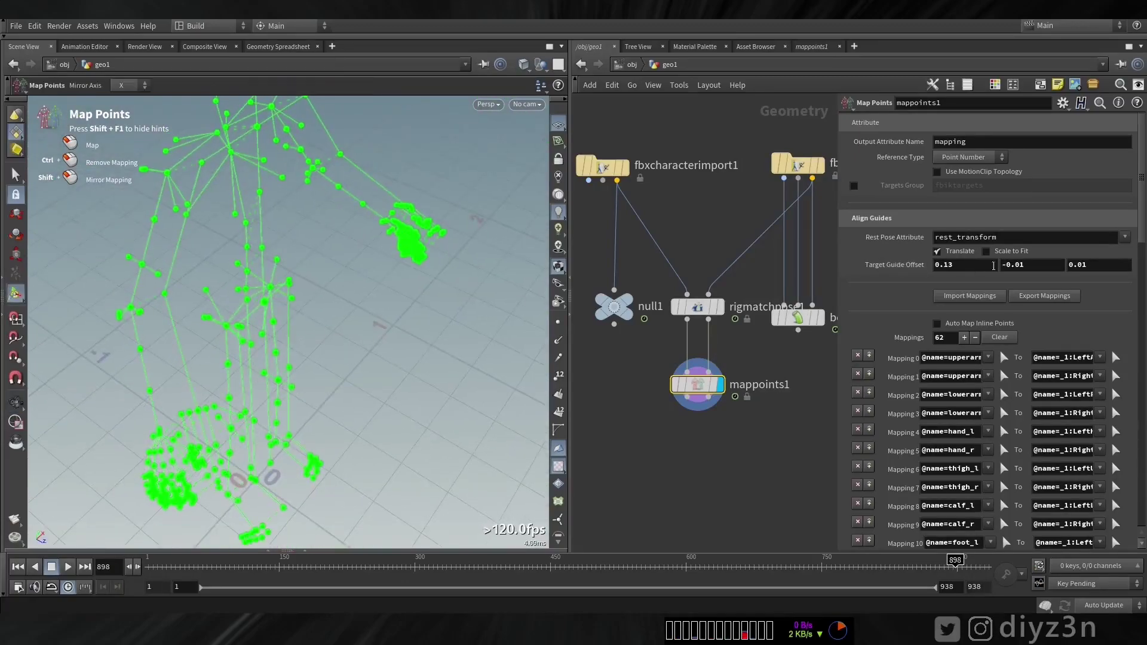
middle_drag(1078, 264, 1135, 288)
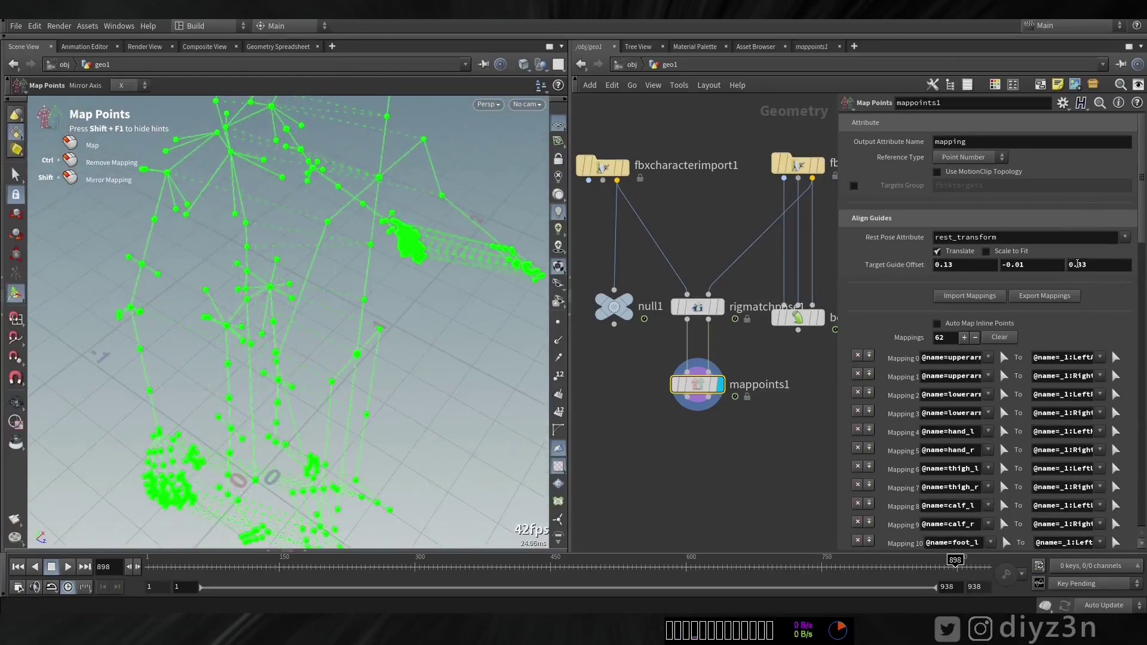
alt+drag(293, 274, 157, 274)
alt+middle_drag(157, 274, 191, 281)
Add a Full Body IK node below mappoints1, wired to both of its outputs.
middle_drag(719, 440, 693, 389)
drag(674, 338, 674, 317)
key(Tab)
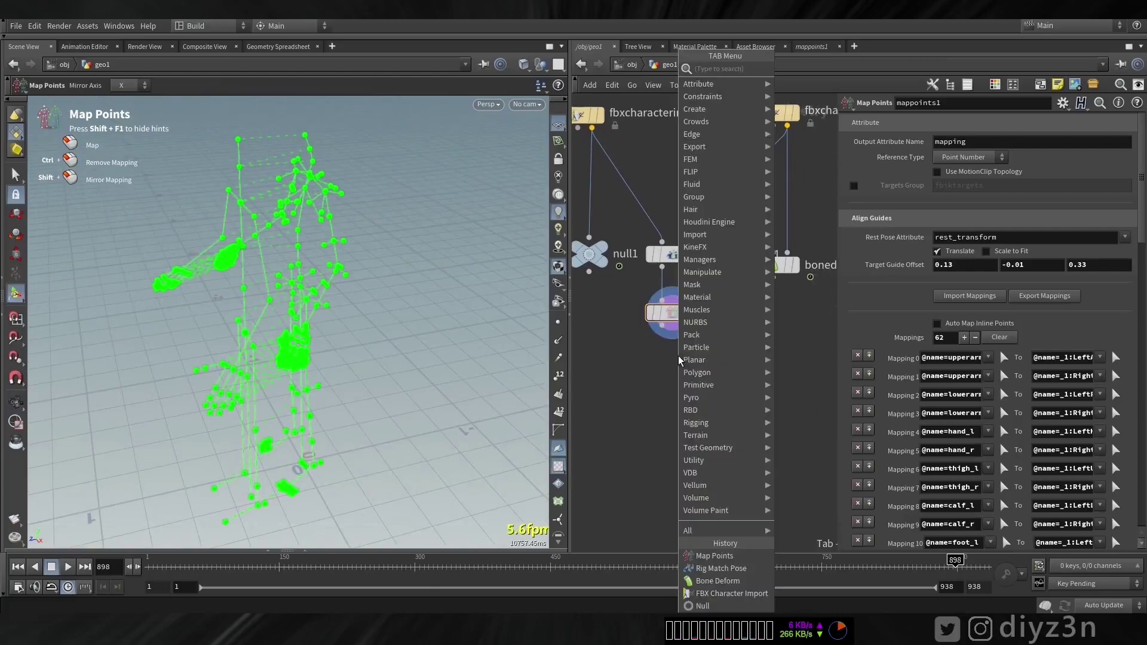
text(ful)
click(805, 83)
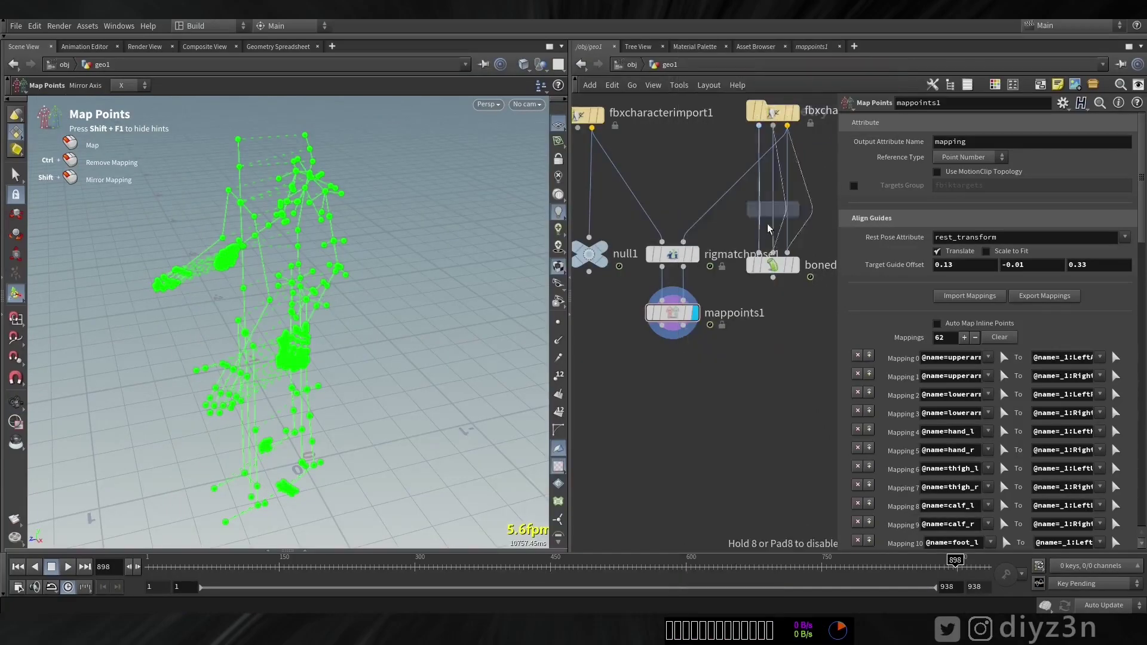
click(687, 363)
drag(679, 369, 679, 384)
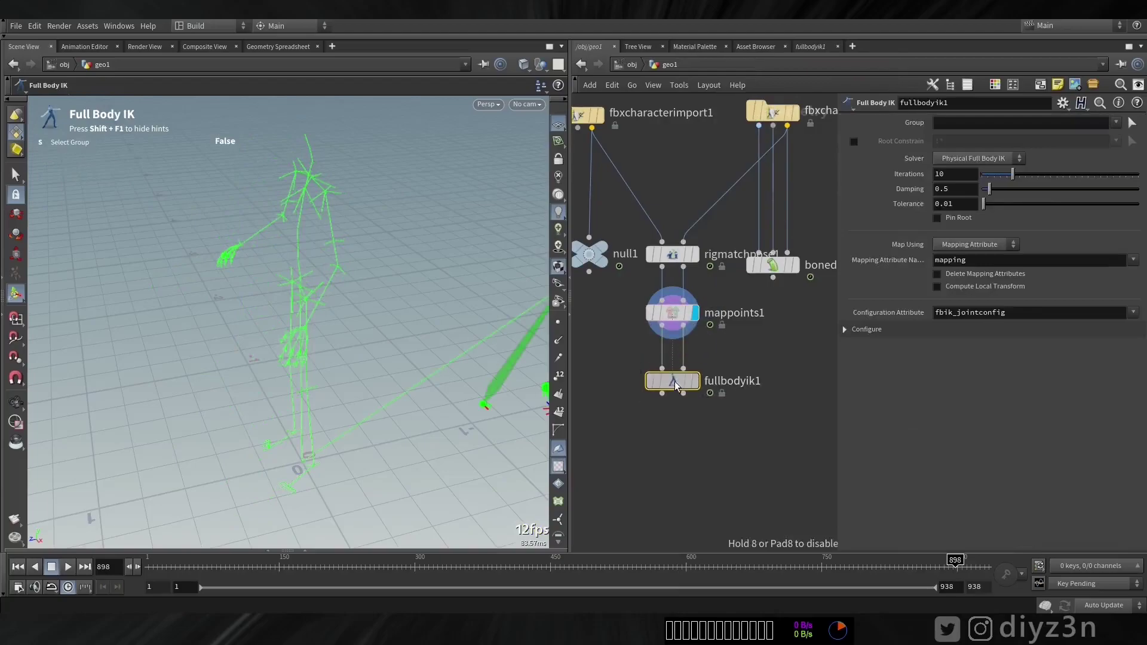
Display the fullbodyik1 result in the viewport, reframe the skeleton and scrub through the retargeted motion.
click(695, 380)
key(Escape)
key(Return)
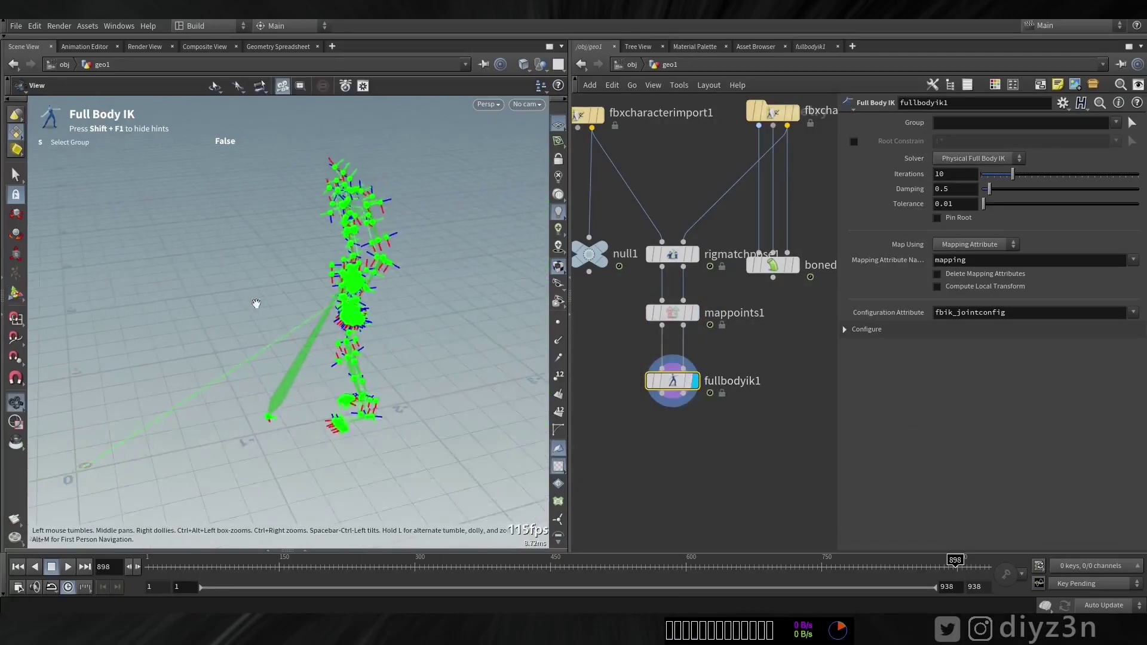
click(25, 402)
drag(359, 289, 321, 359)
drag(160, 562, 210, 561)
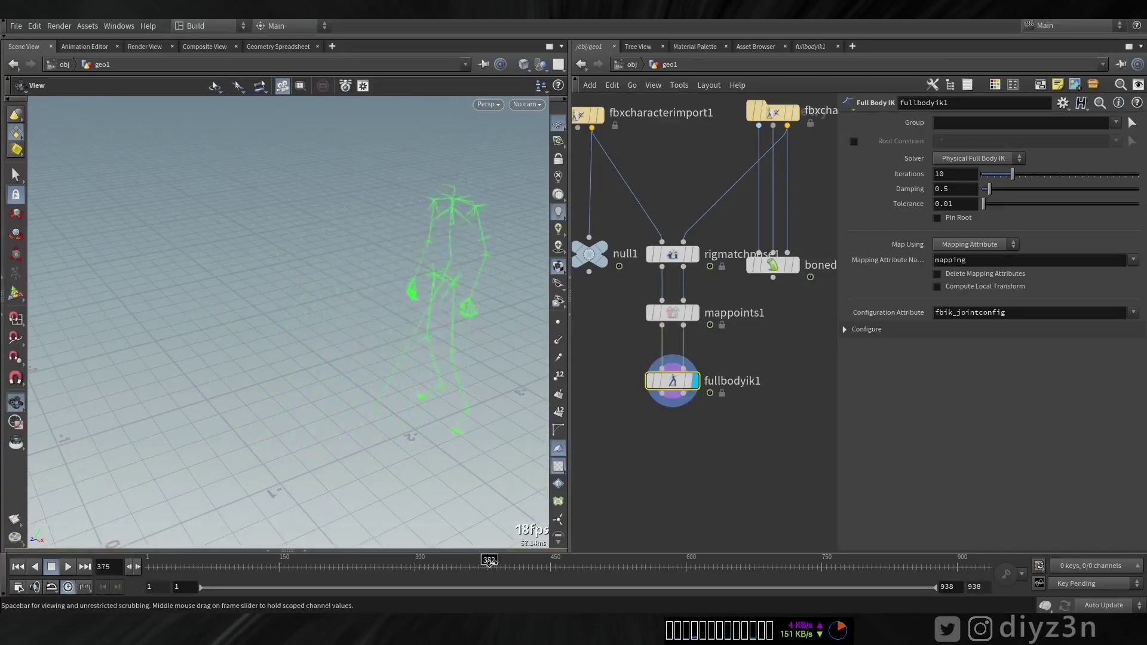
Set the Full Body IK iterations to 100 and damping to 0.75, scrubbing the timeline to check the motion.
drag(607, 560, 662, 562)
drag(766, 567, 780, 567)
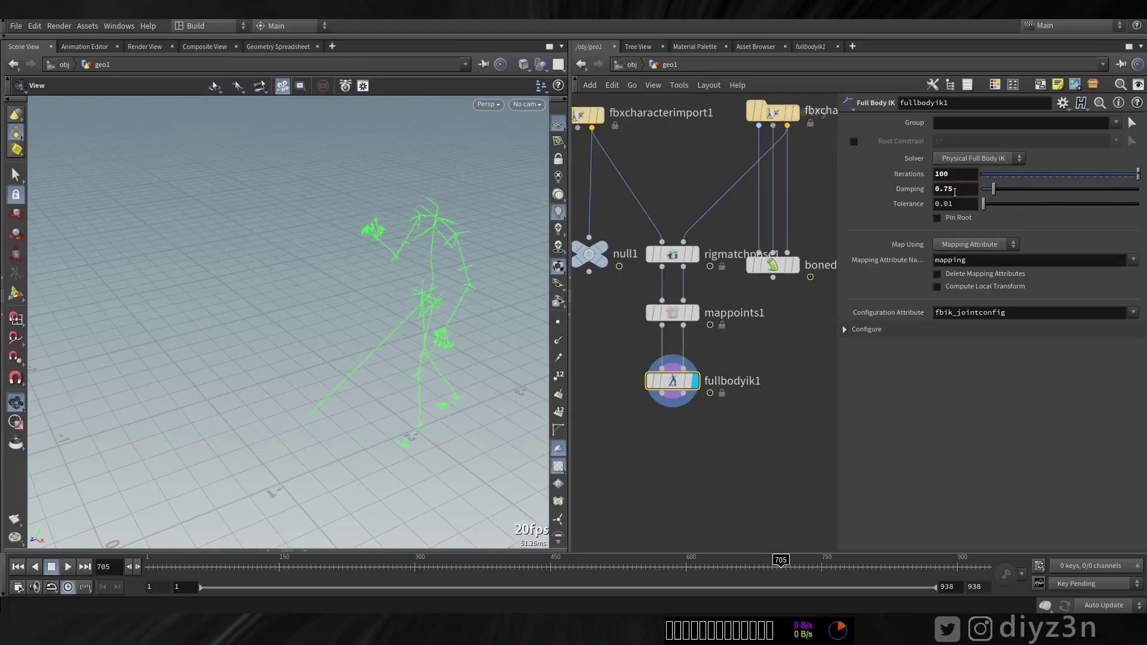
drag(436, 561, 727, 559)
Add a Null node wired to the first output of fullbodyik1, display it and scrub through the skeleton's animation.
middle_drag(700, 431, 700, 322)
key(Tab)
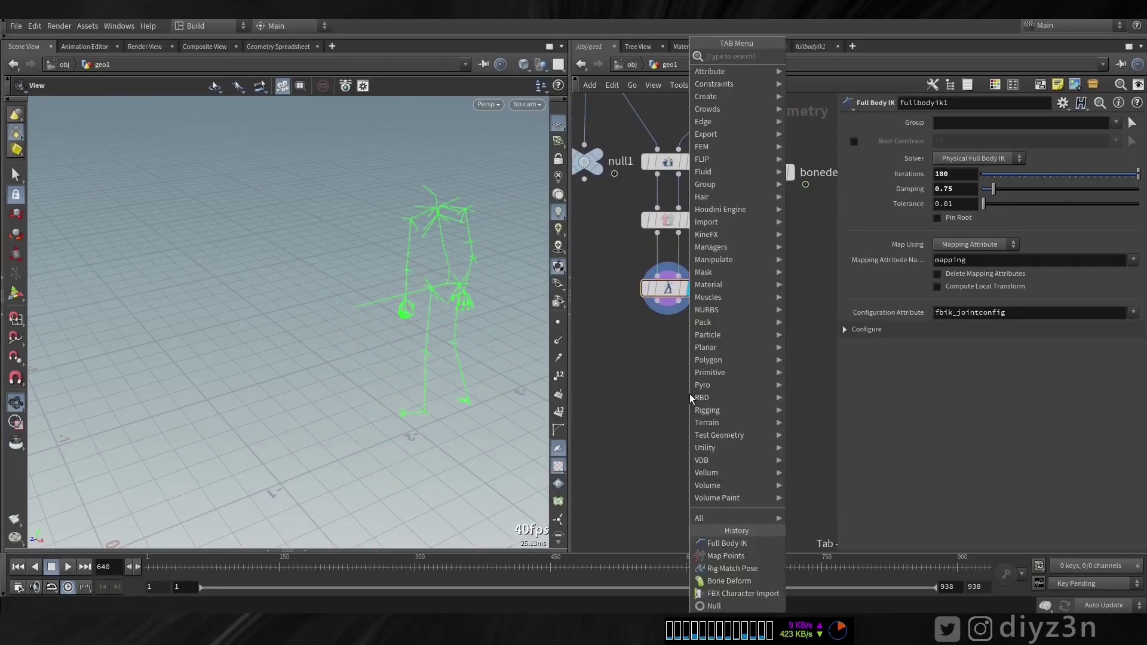
text(nu)
click(810, 57)
click(680, 374)
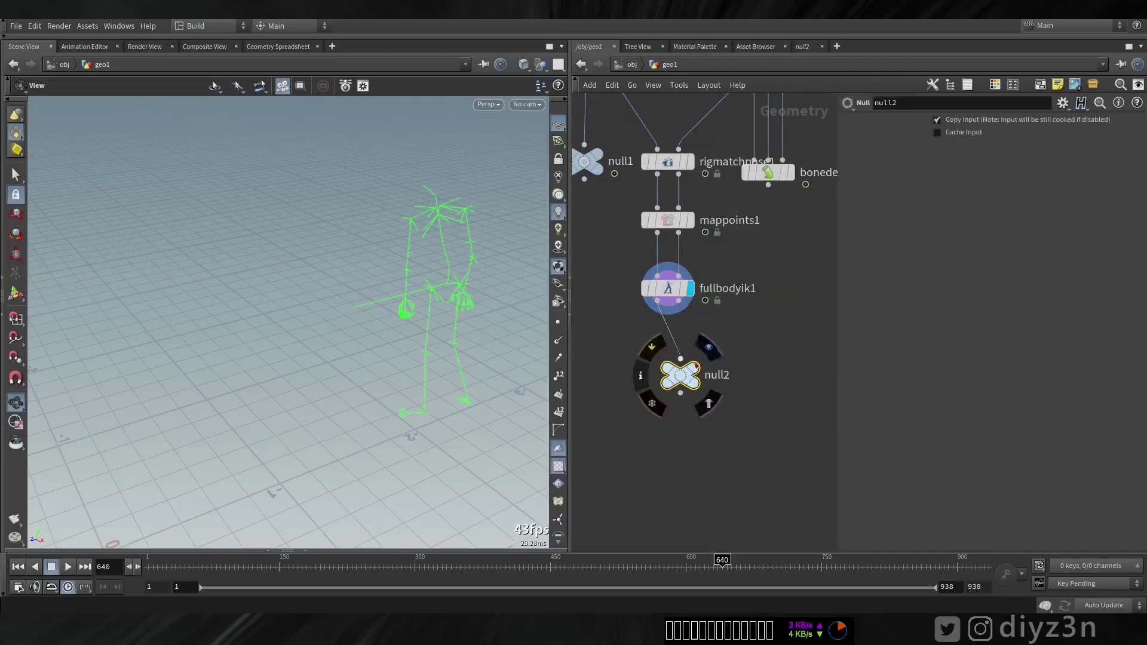
click(708, 348)
drag(339, 571, 249, 568)
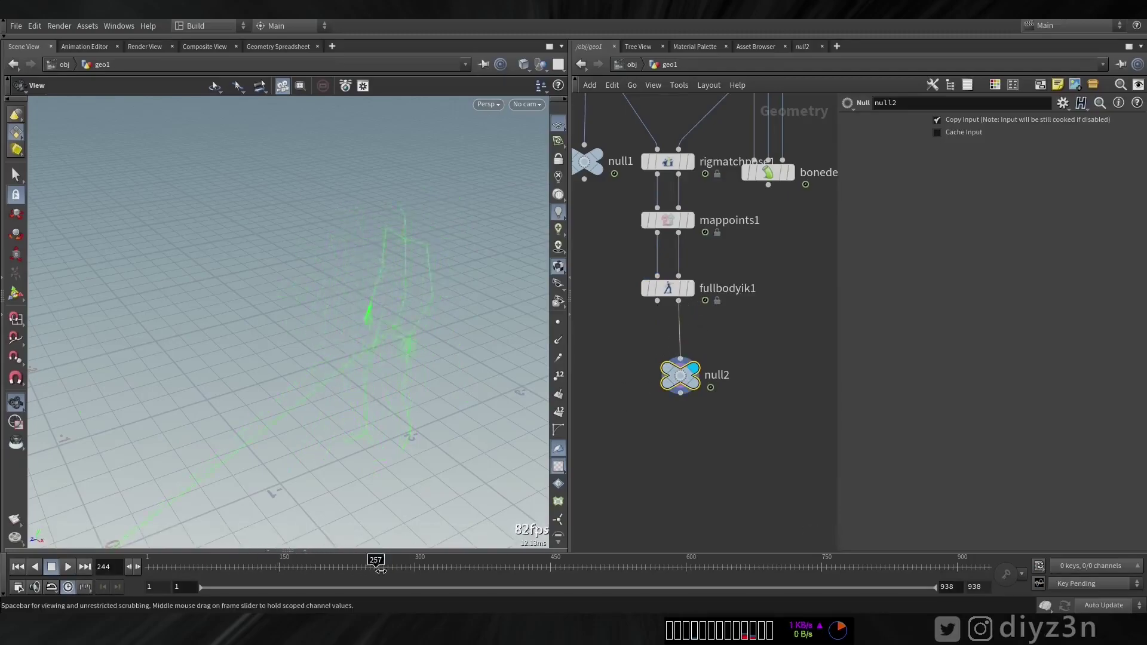
drag(380, 570, 518, 566)
drag(682, 365, 659, 339)
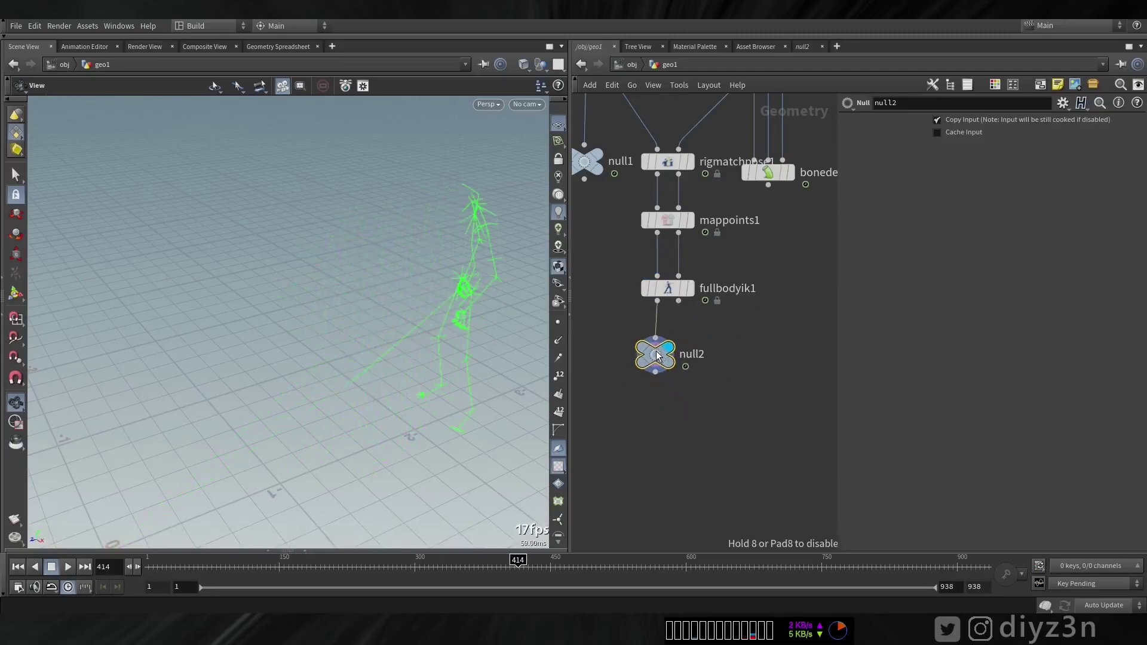
Add a ROP FBX Animation Output node below null2, connected to its output.
key(Tab)
text(fbx)
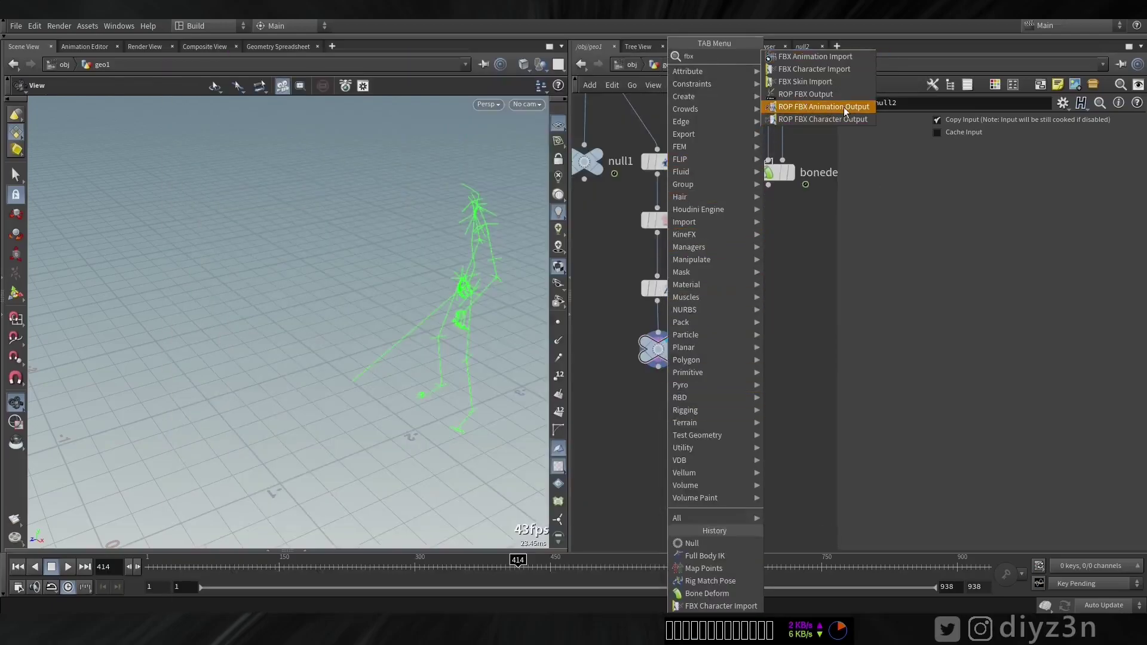
click(812, 111)
click(697, 424)
drag(696, 425, 659, 419)
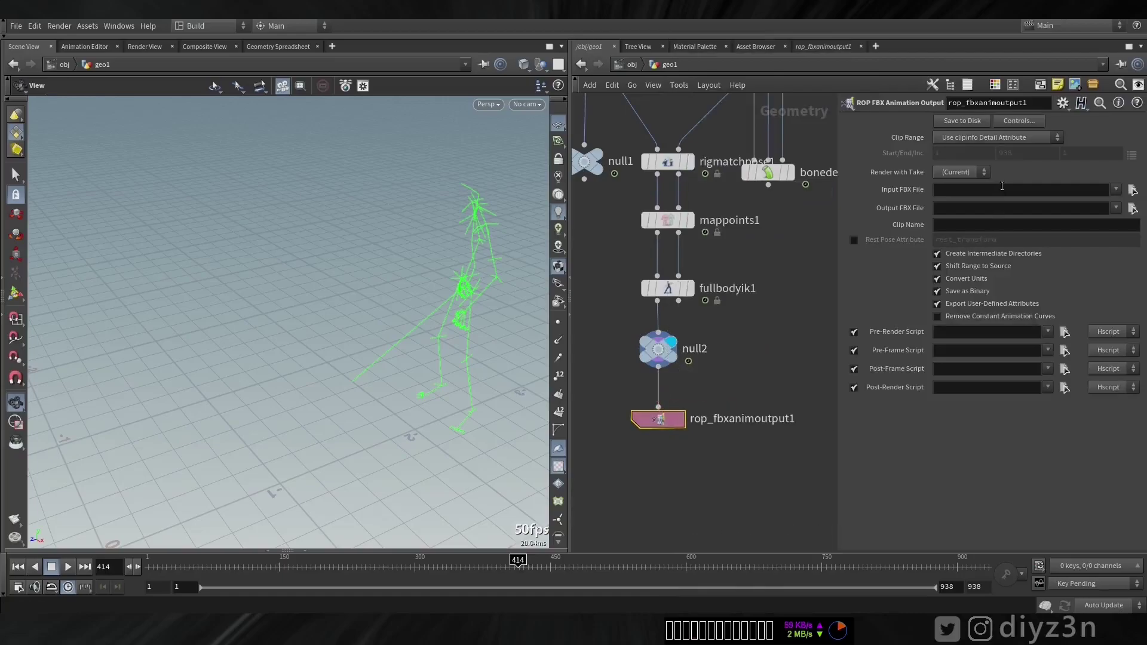
Set the FBX output's clip name to $OS and its output file to $HIP/Retargeted_MH.
click(983, 225)
text($OS)
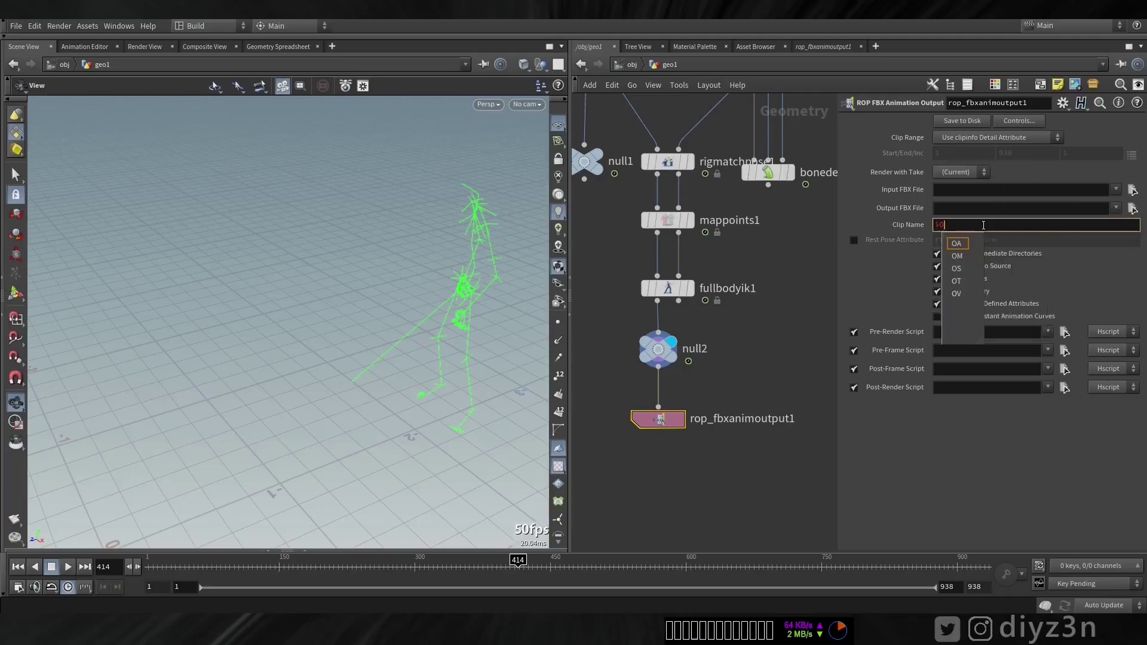
key(Return)
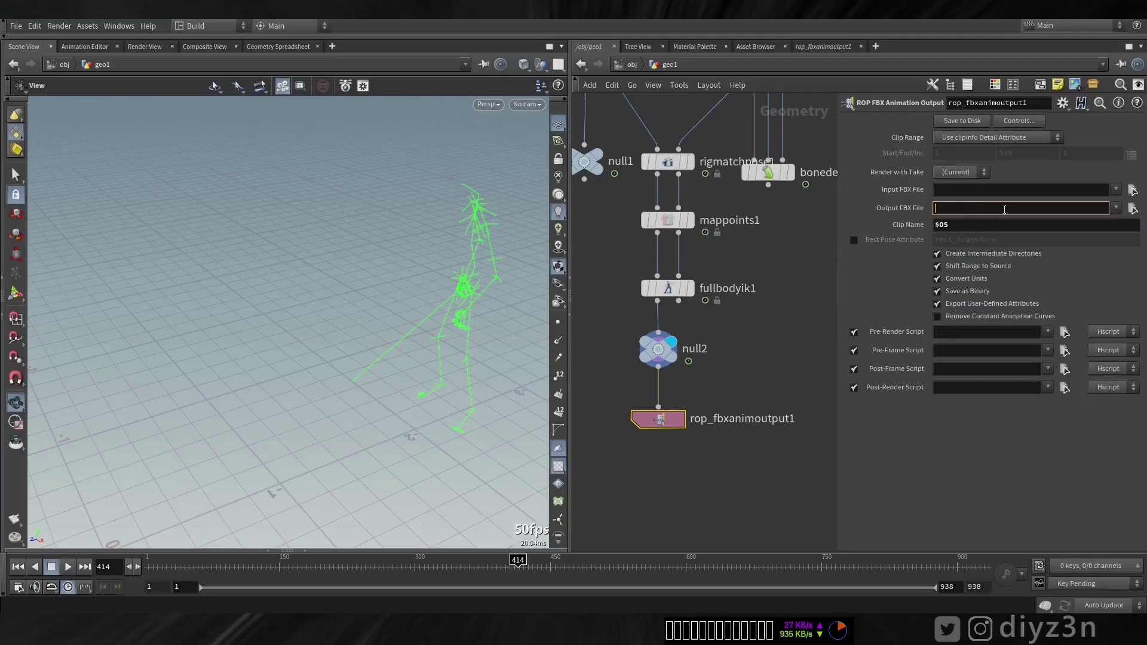
click(1132, 208)
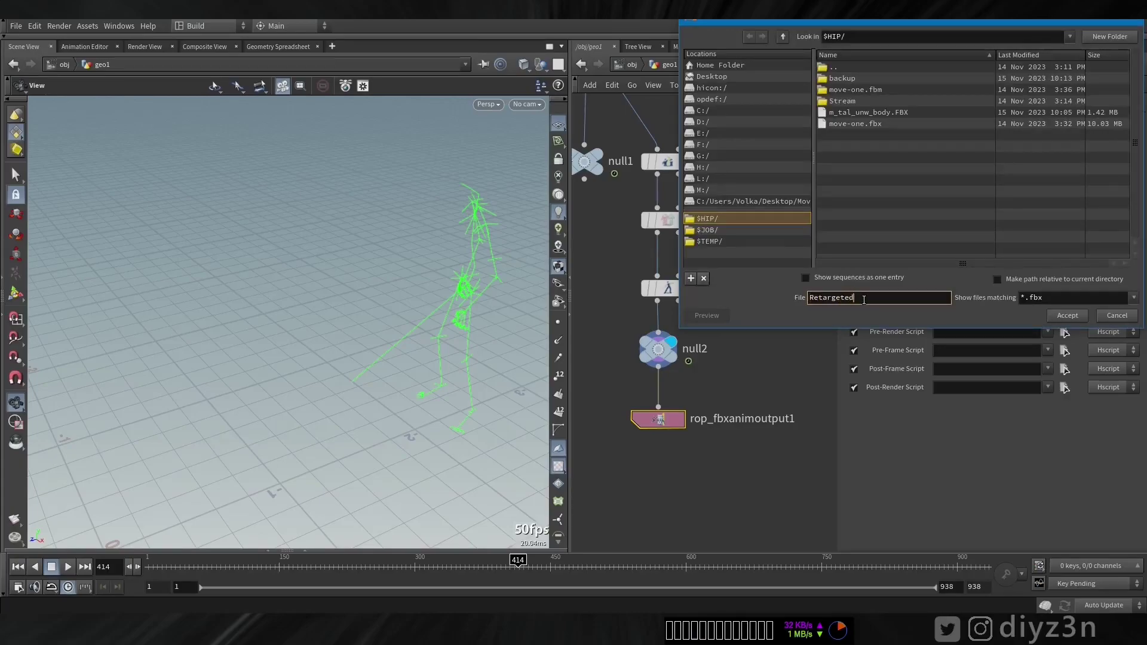
text(Retargeted_MH)
key(Return)
Set the clip range to Render Frame Range and save the FBX animation to disk.
click(983, 138)
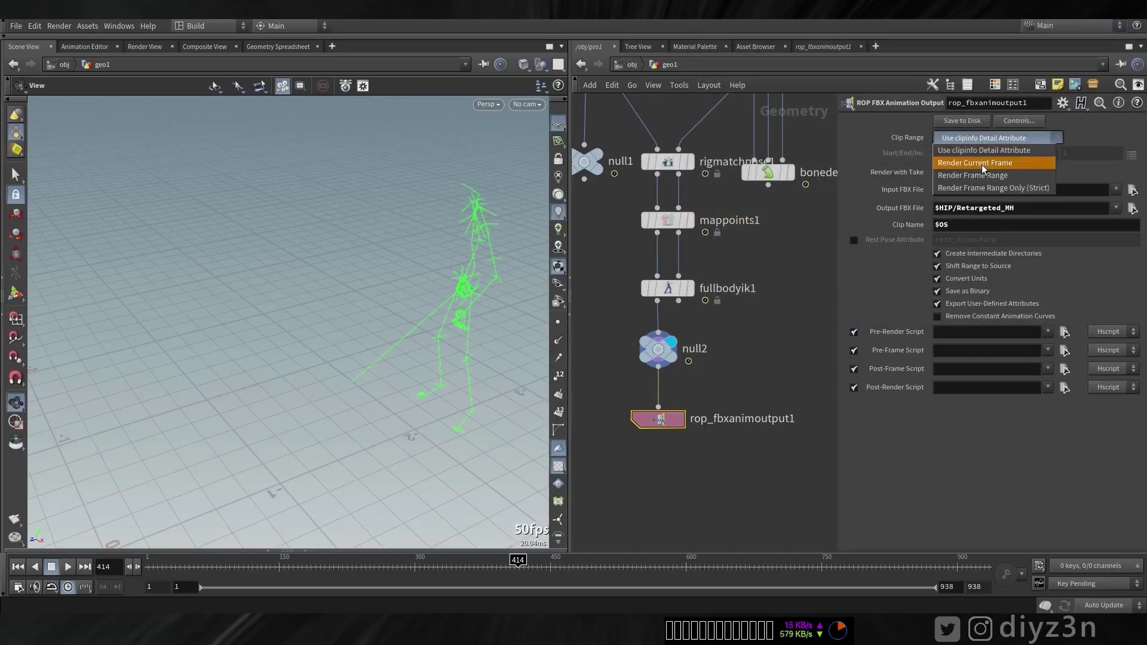
click(979, 175)
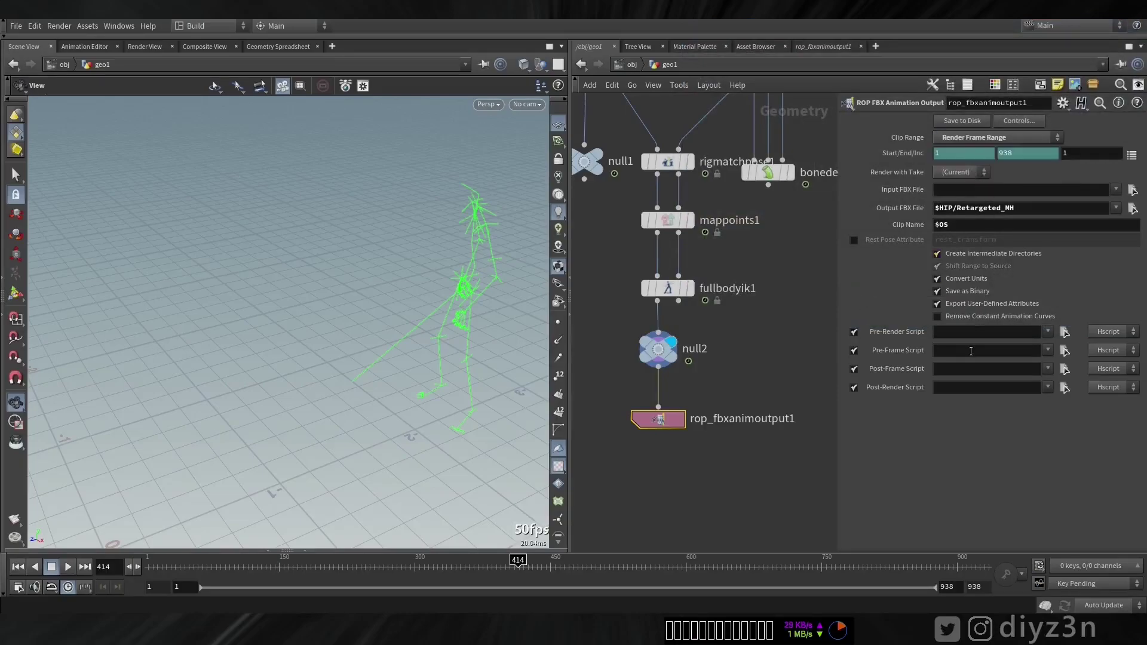
click(969, 124)
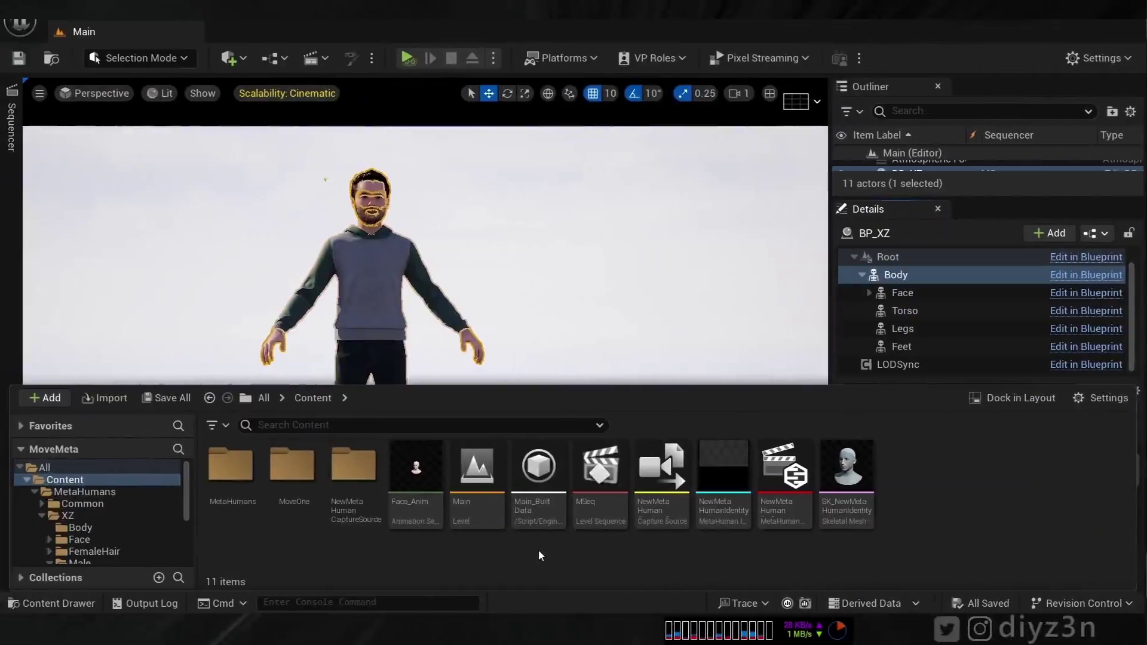
Switch to Unreal Editor and import the Retargeted_MH FBX into the Content folder using the metahuman_base_skel skeleton.
right_click(539, 549)
click(612, 119)
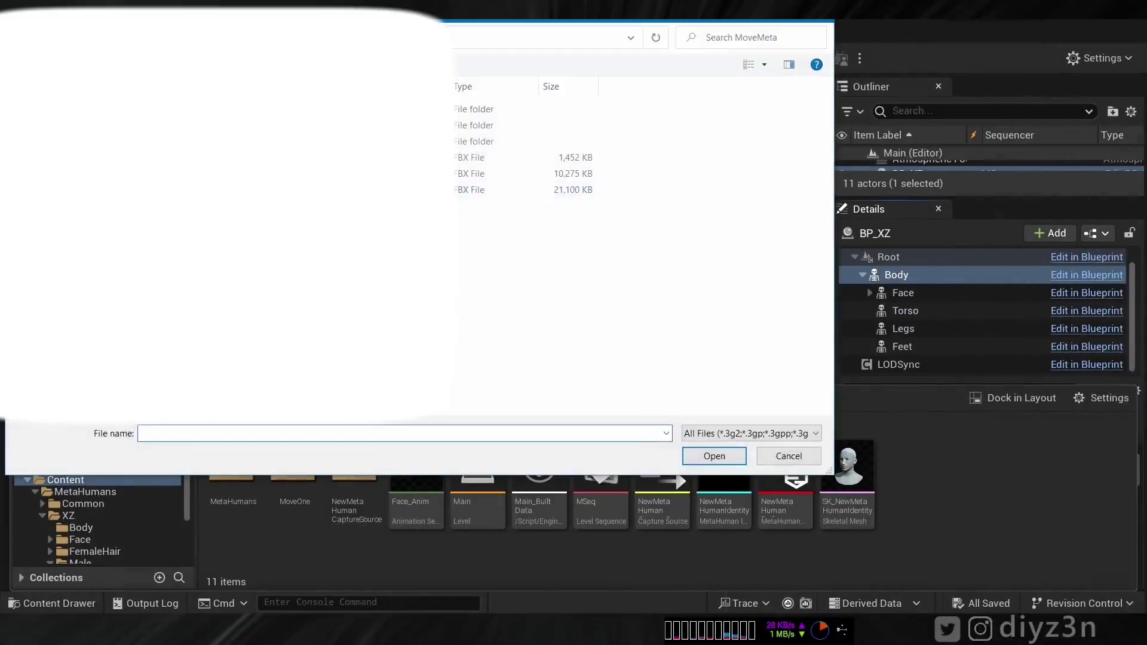
double_click(269, 190)
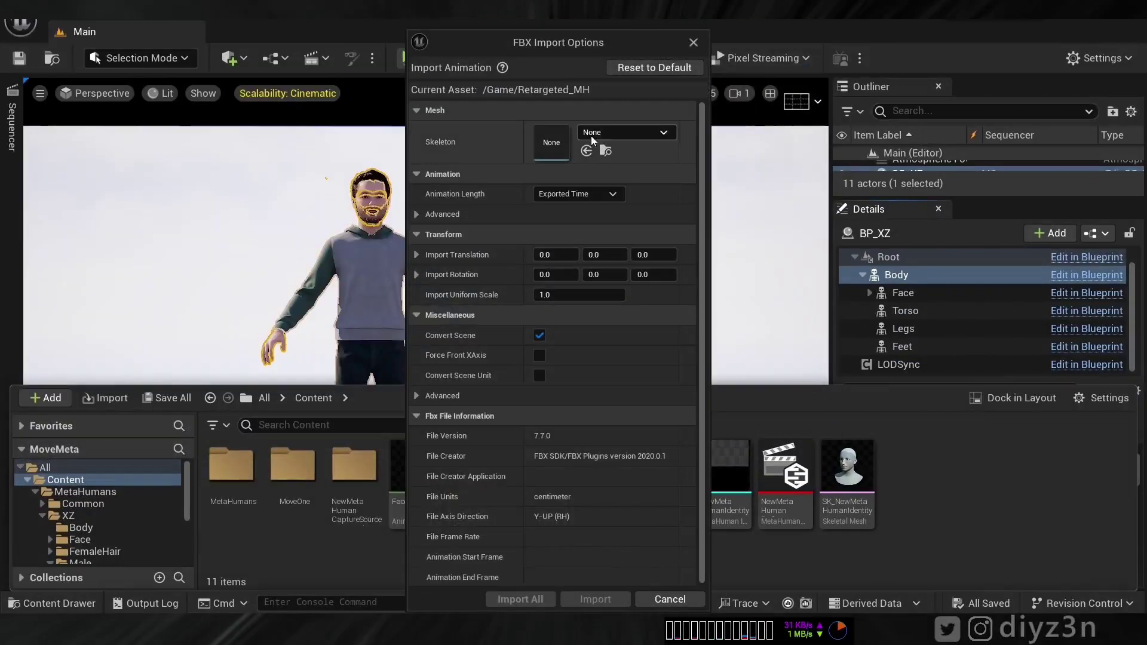
click(592, 134)
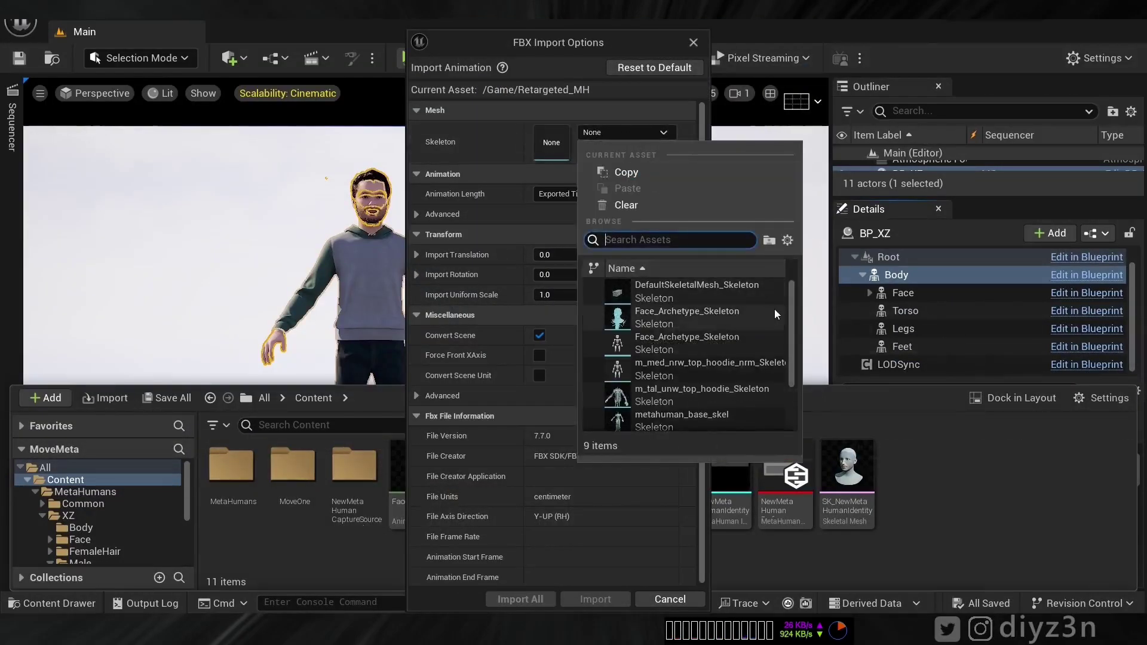
click(681, 420)
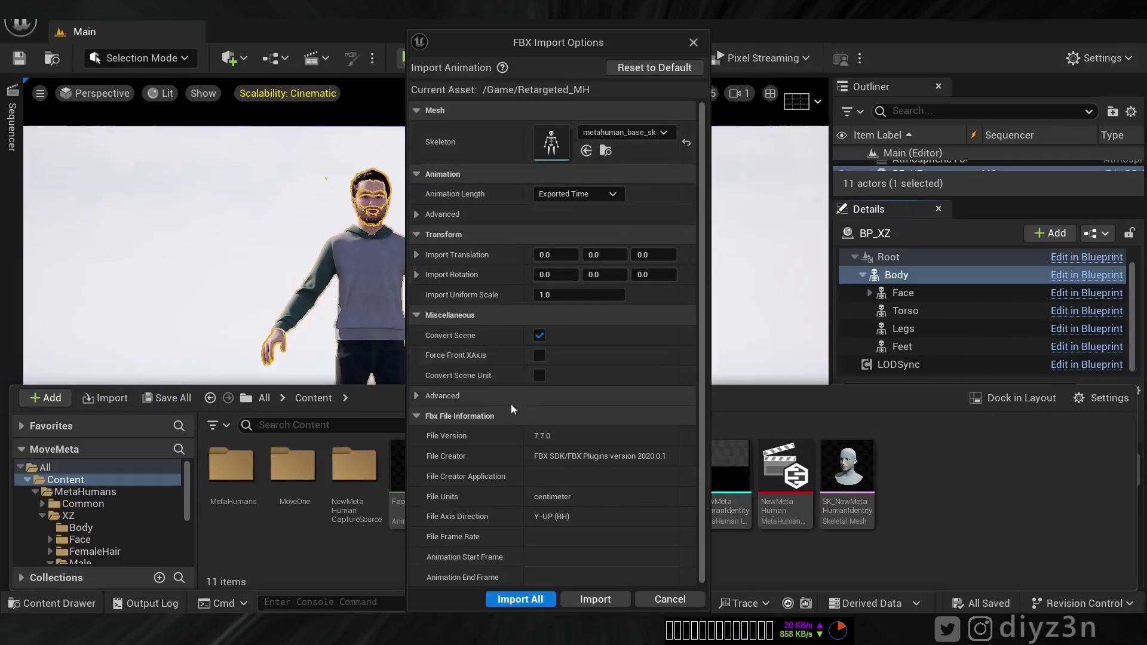
click(520, 599)
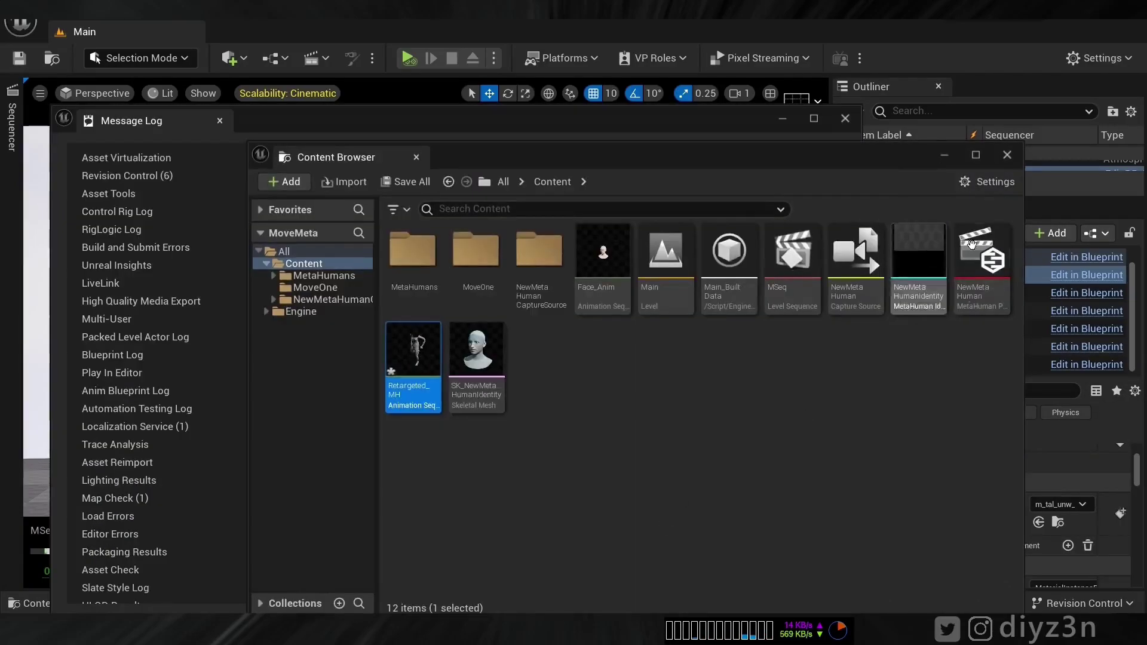
click(1007, 155)
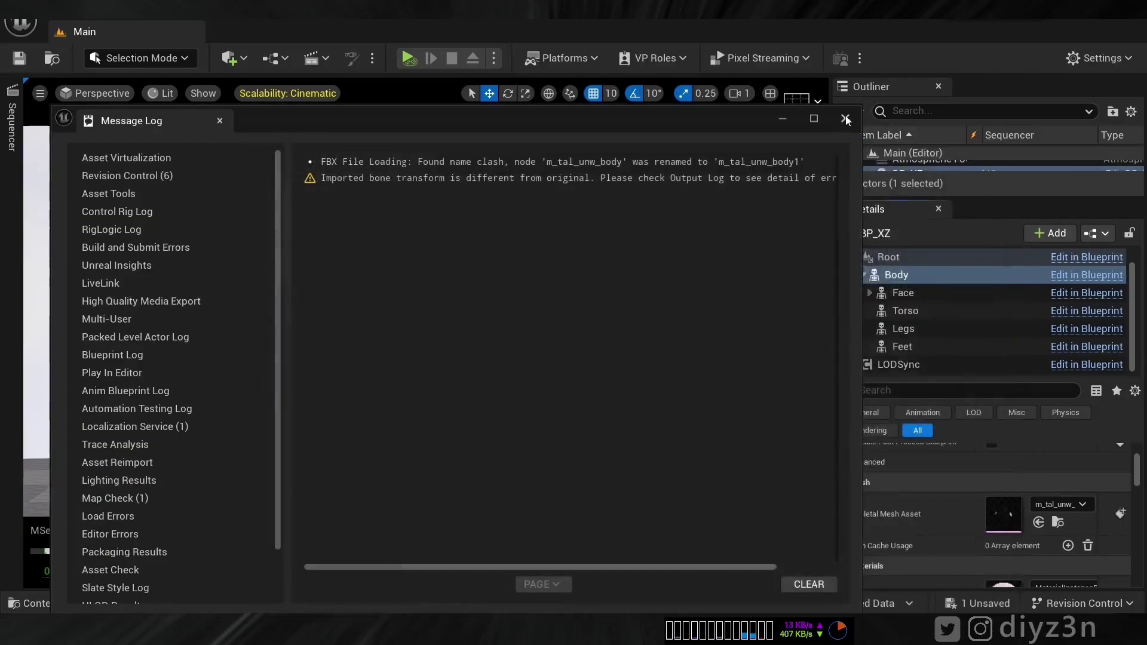
click(845, 119)
Open the Retargeted_MH animation sequence and scrub through it to check the body motion.
click(67, 605)
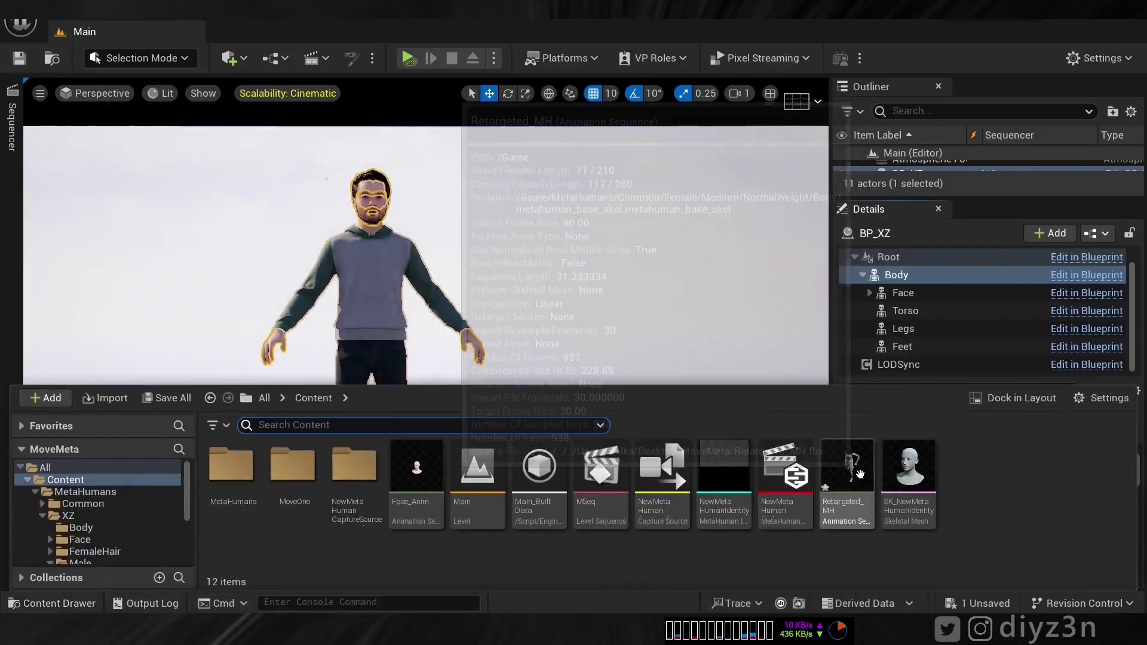
double_click(840, 478)
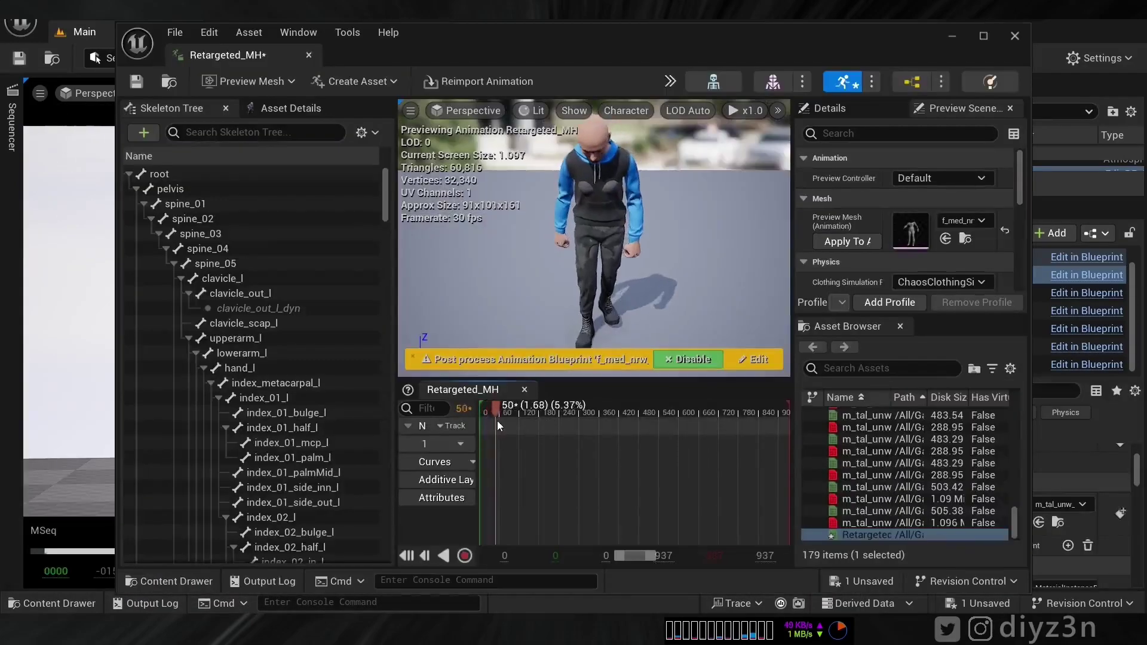
drag(497, 421, 683, 409)
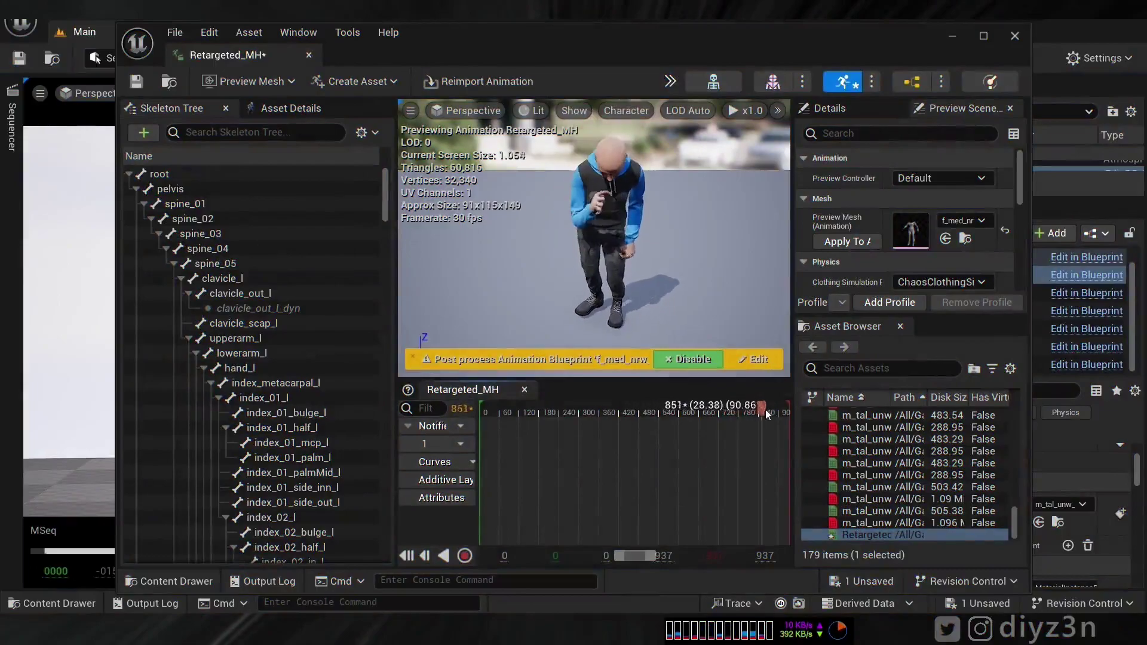
drag(765, 409, 722, 413)
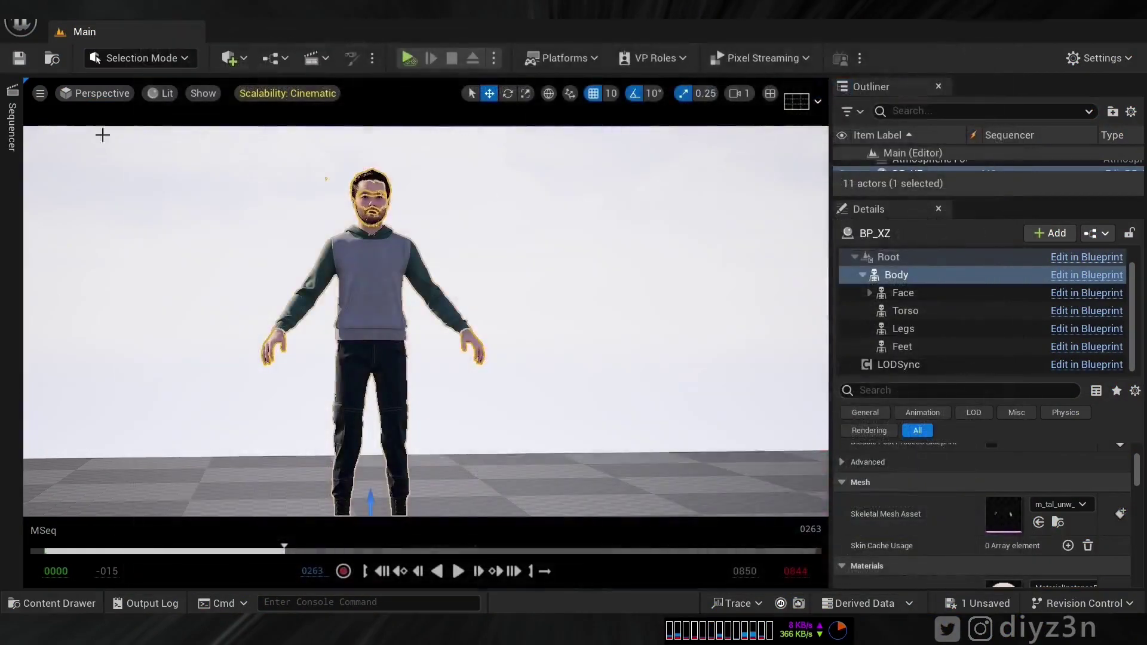
Add the Retargeted_MH animation to the Body track of BP_XZ in the MSeq sequence.
click(15, 141)
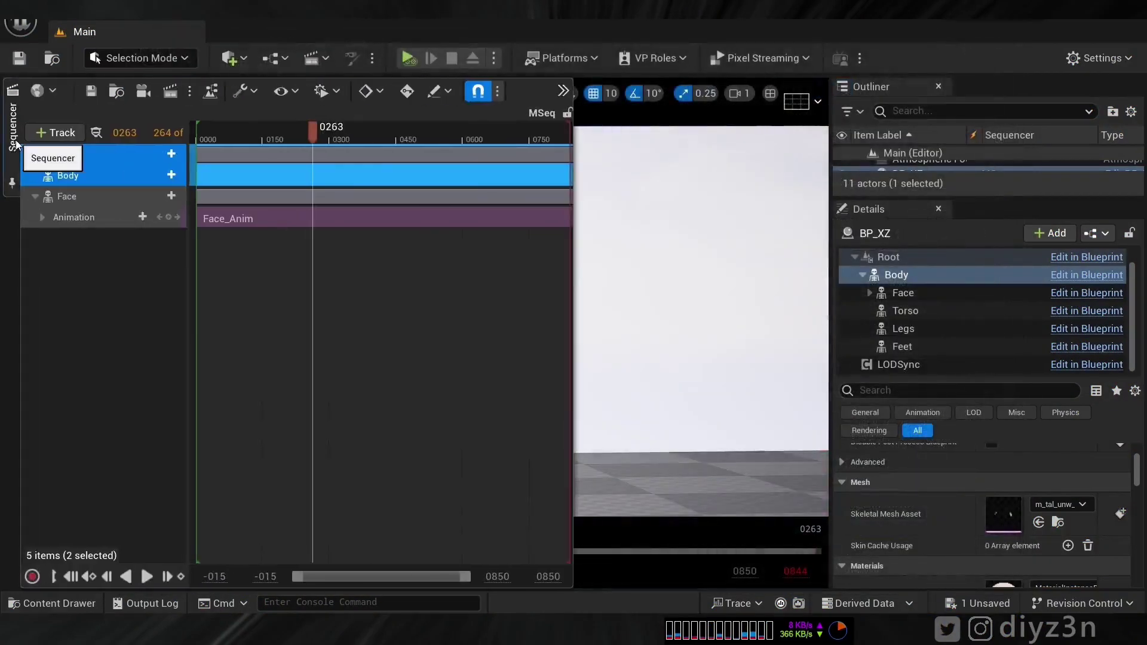
click(172, 174)
mouse_move(245, 154)
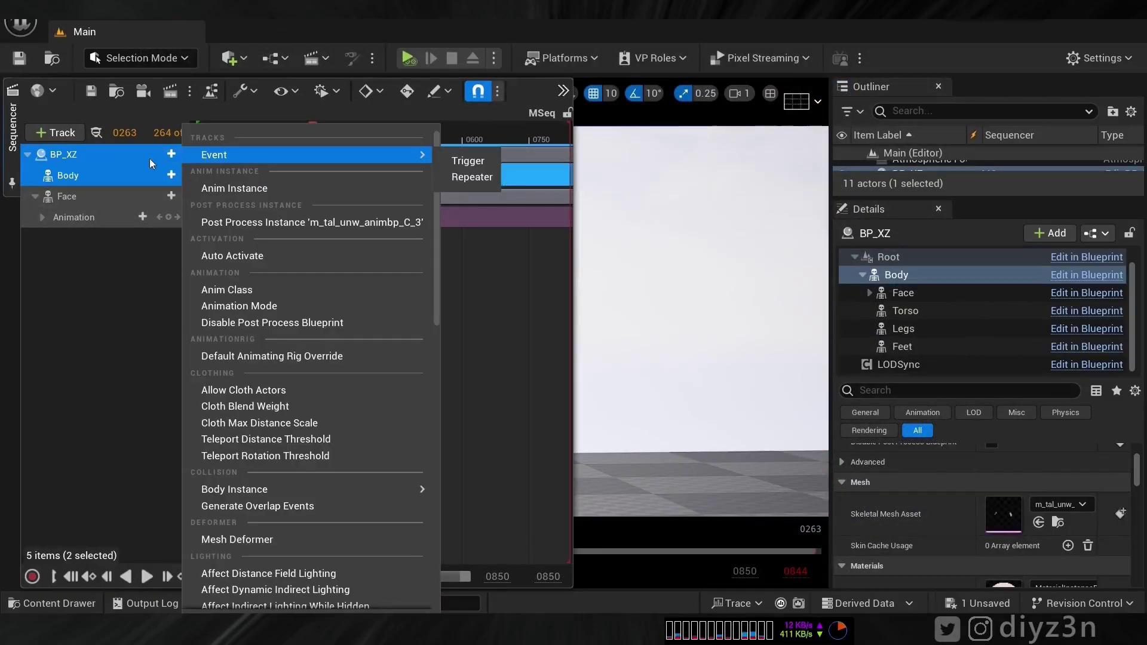
click(115, 187)
click(114, 182)
click(172, 174)
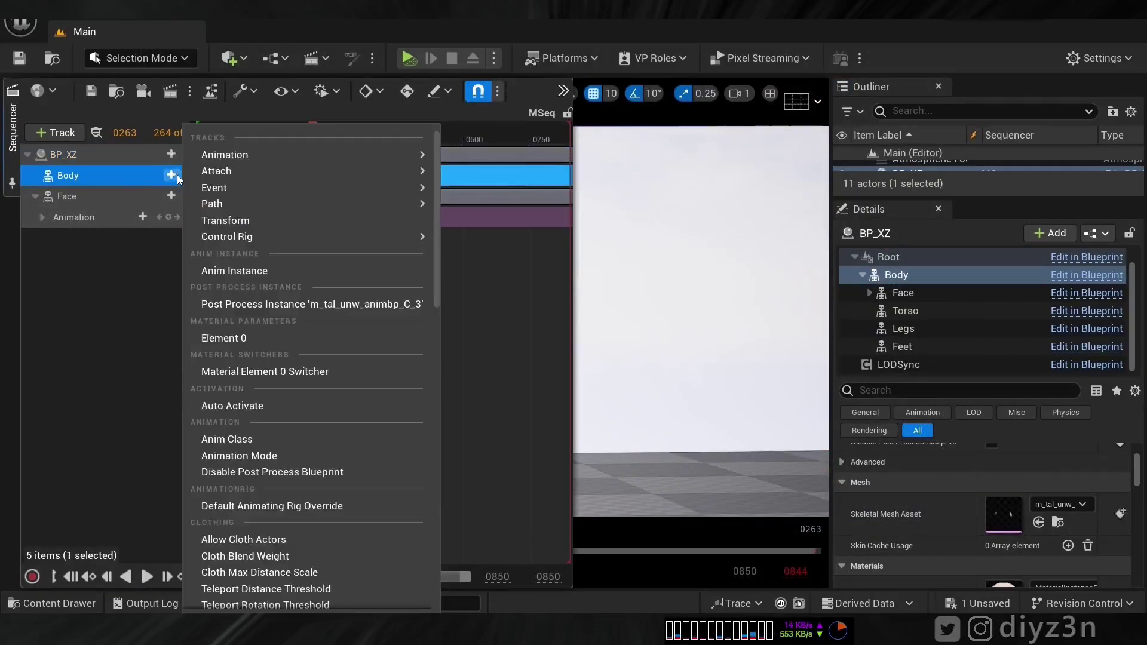
mouse_move(250, 154)
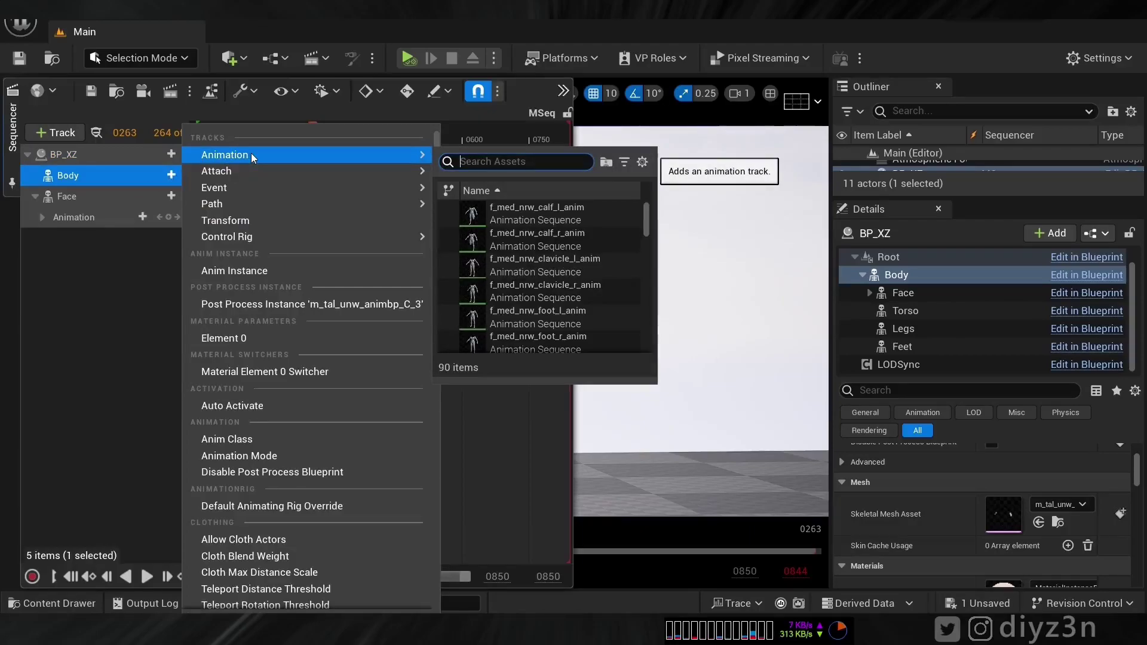
text(ret)
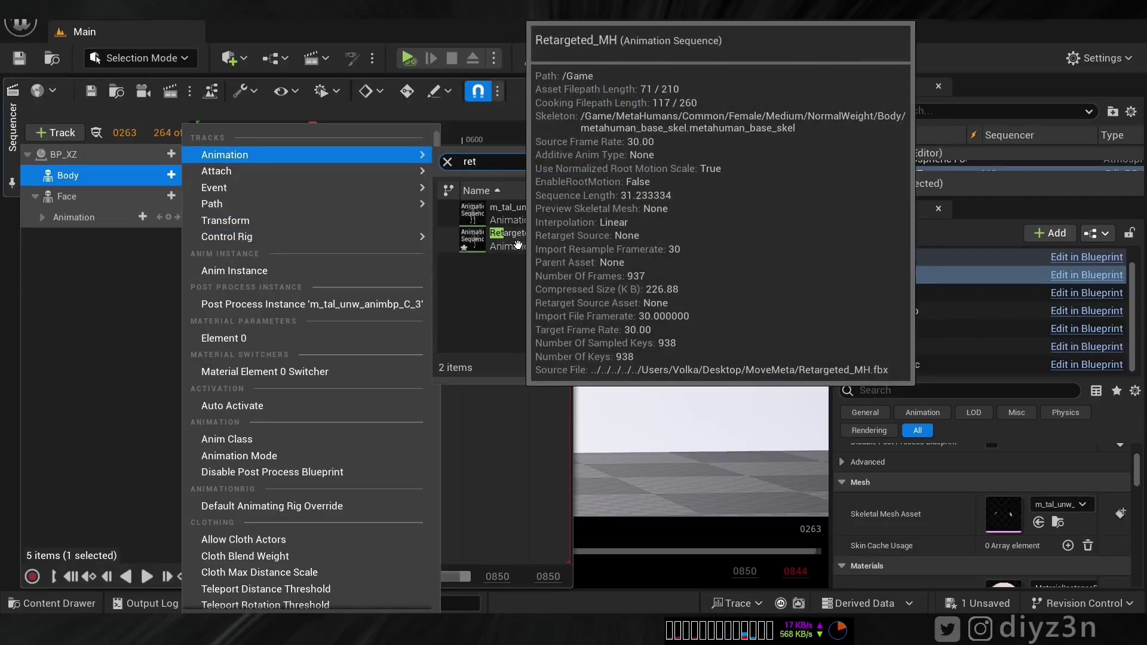
click(518, 239)
drag(401, 179, 285, 180)
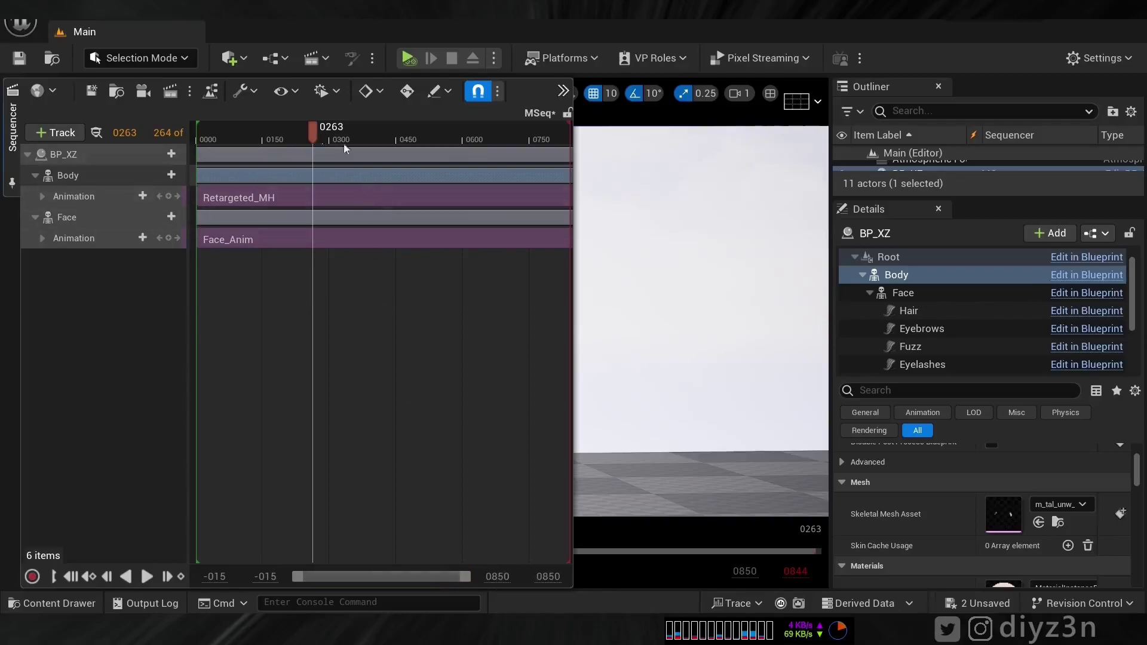
Scrub the MSeq sequence and inspect the BP_XZ character's pose and foot placement from the front and side.
click(663, 221)
drag(272, 547, 701, 568)
mouse_move(340, 427)
right_down()
mouse_move(454, 426)
mouse_move(340, 427)
right_up()
click(340, 426)
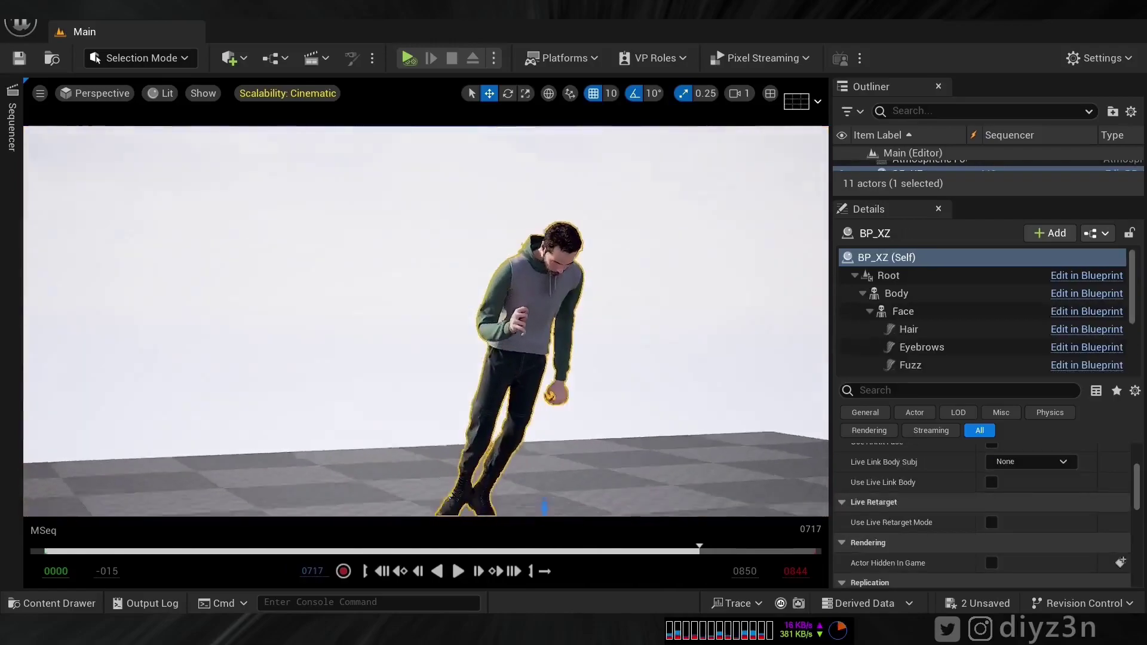
alt+drag(301, 441, 344, 434)
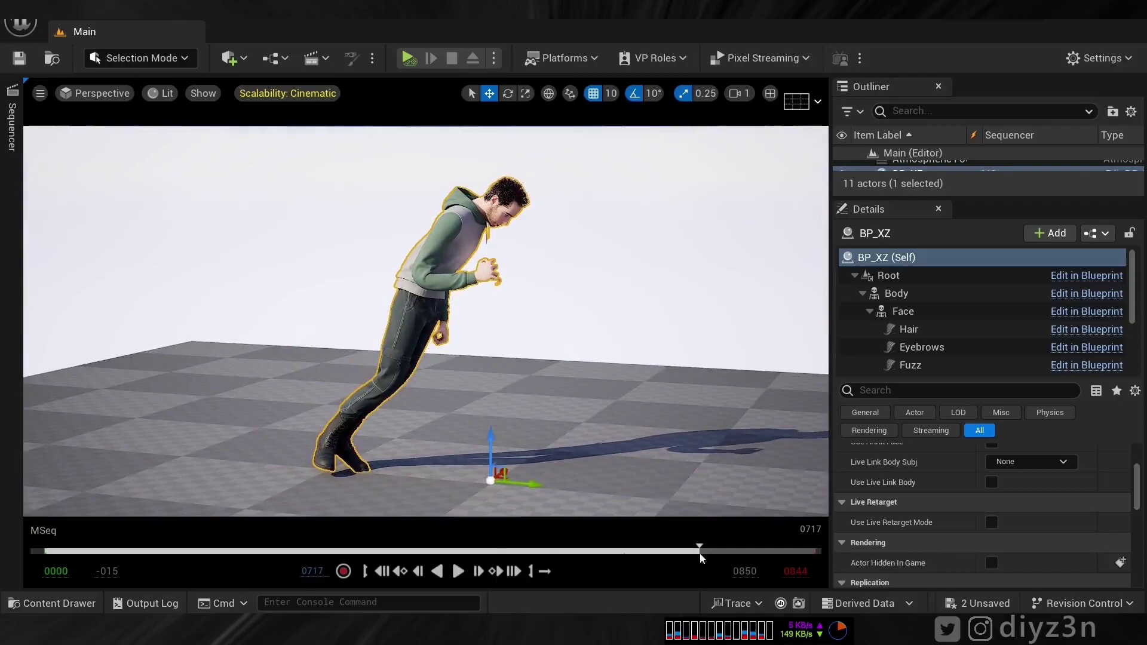
drag(699, 559, 394, 560)
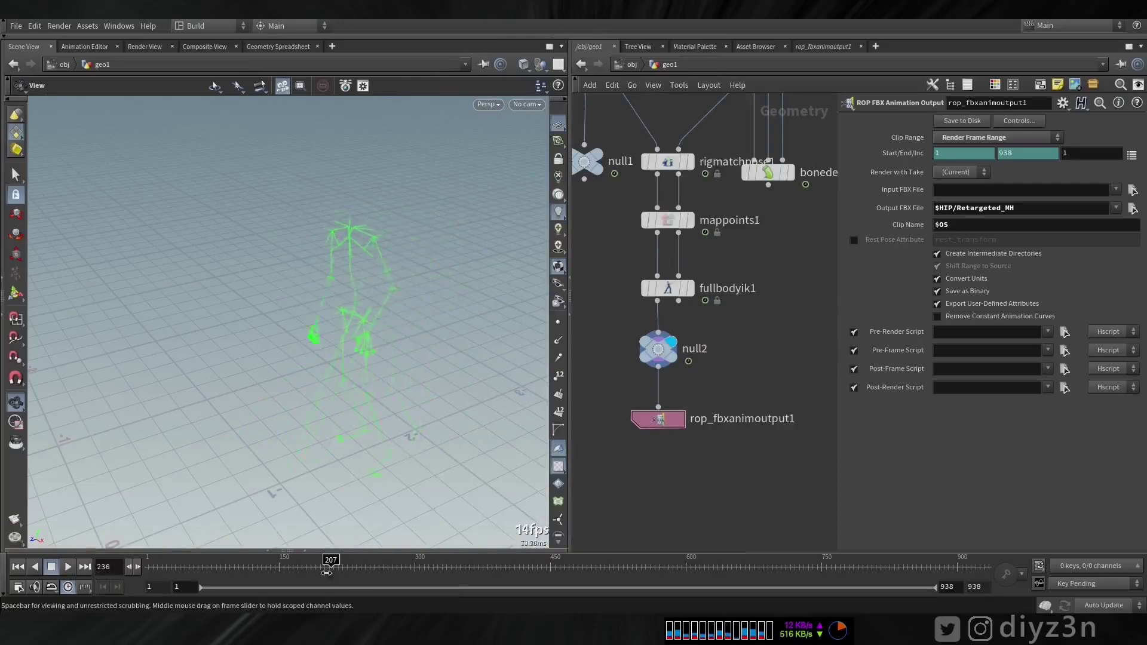
Enter point mapping on the mappoints1 node and map the source's _1:Root joint to the point cluster at the MetaHuman's root.
click(668, 220)
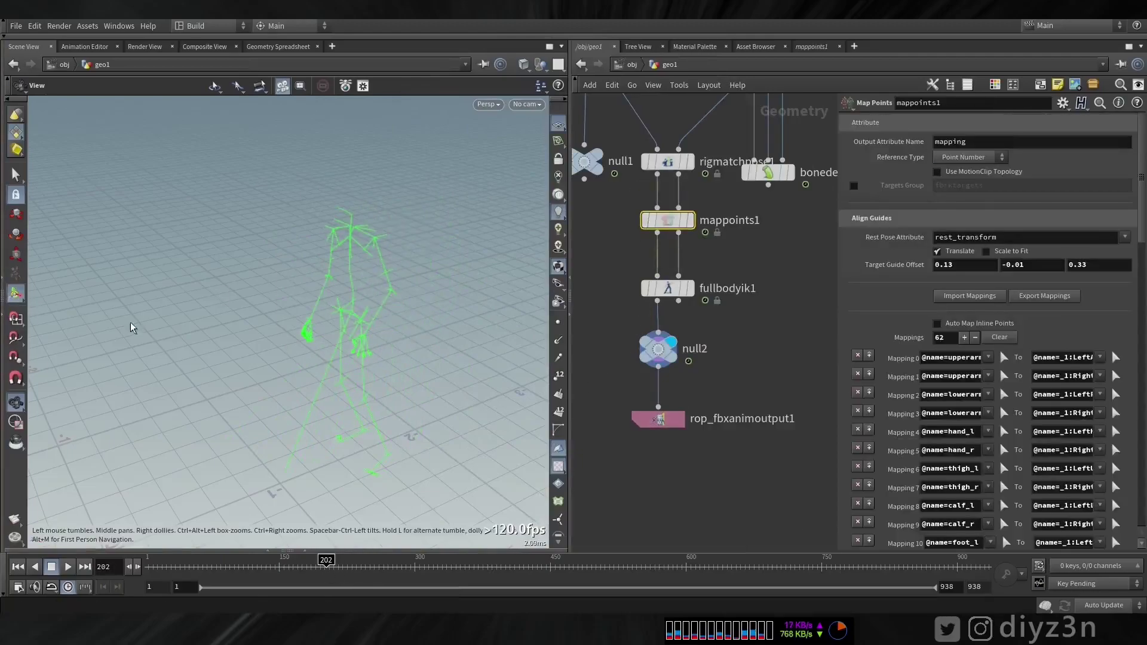
key(Return)
alt+drag(133, 420, 172, 391)
alt+middle_drag(171, 392, 202, 363)
alt+drag(202, 363, 264, 386)
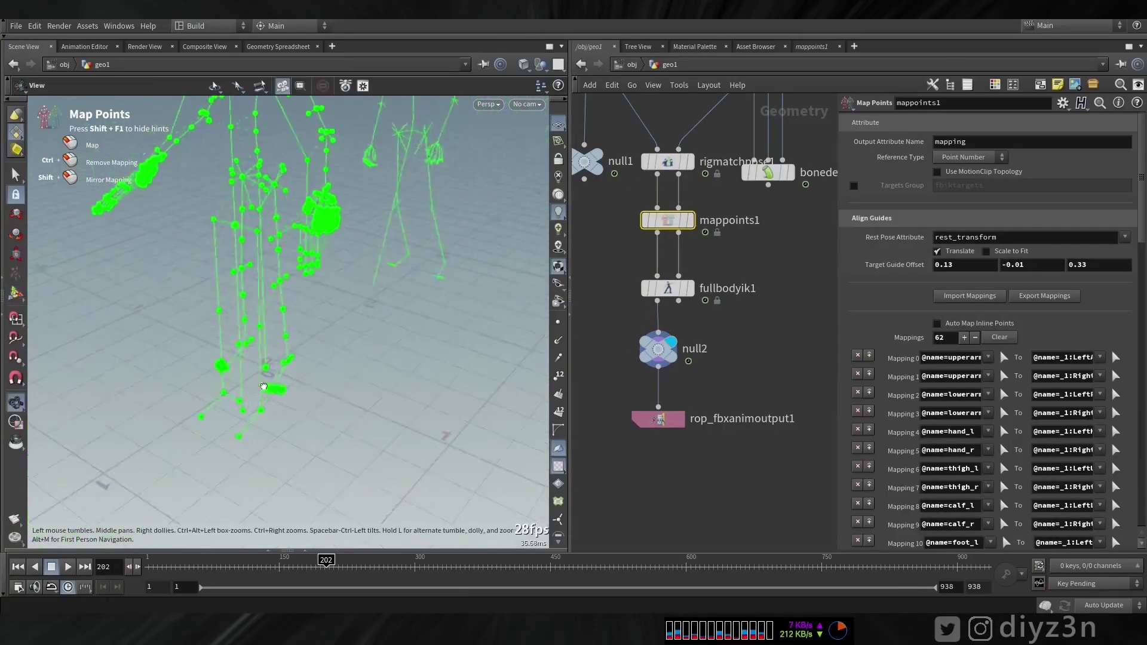
scroll(263, 387, up, 6)
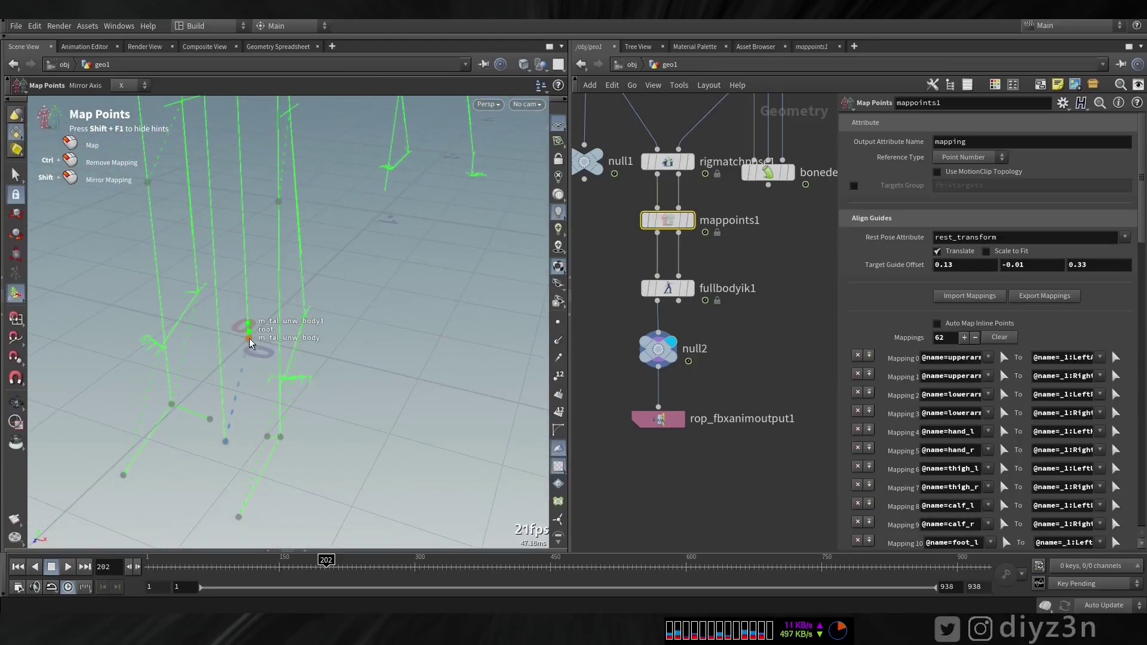
alt+drag(358, 381, 351, 359)
scroll(349, 338, down, 3)
alt+drag(348, 317, 298, 382)
drag(312, 566, 279, 565)
alt+drag(236, 446, 255, 424)
scroll(247, 427, up, 5)
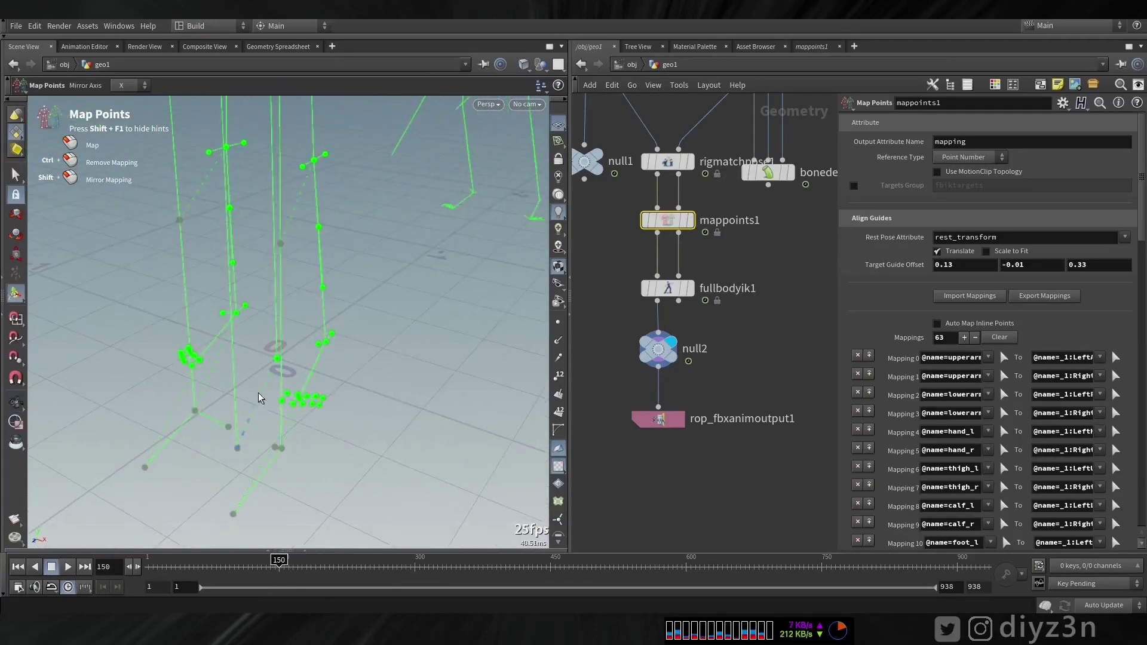
Remove the mappings on _1:Root, map it to the MetaHuman's root joint again and scrub the timeline to check it.
click(276, 356)
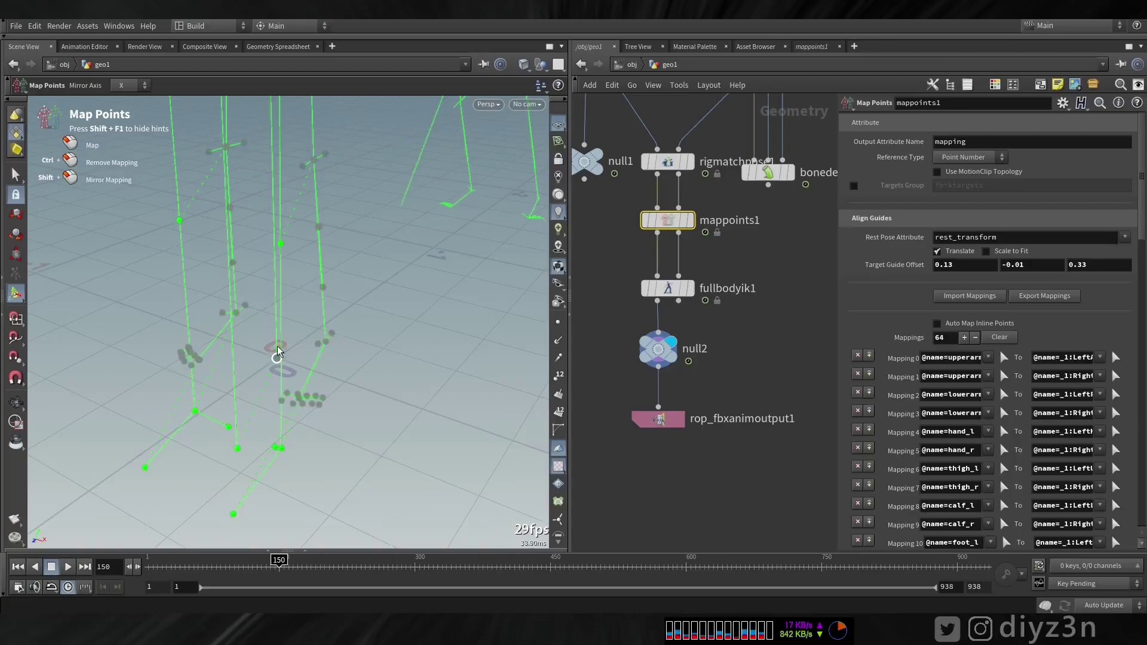
ctrl+click(237, 448)
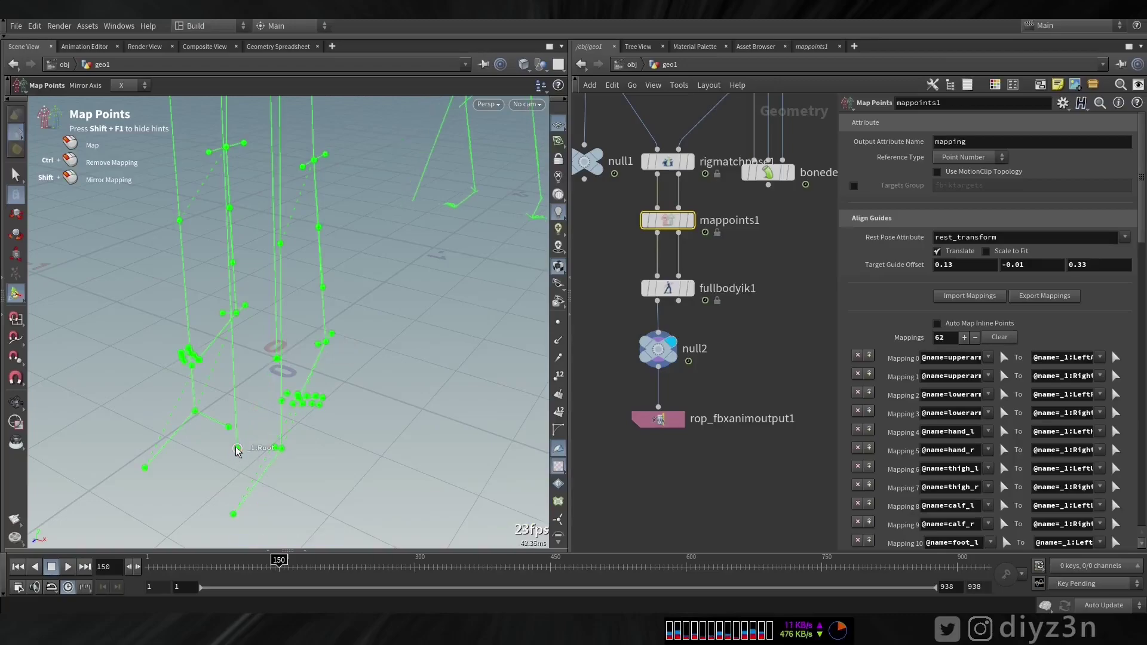
click(278, 353)
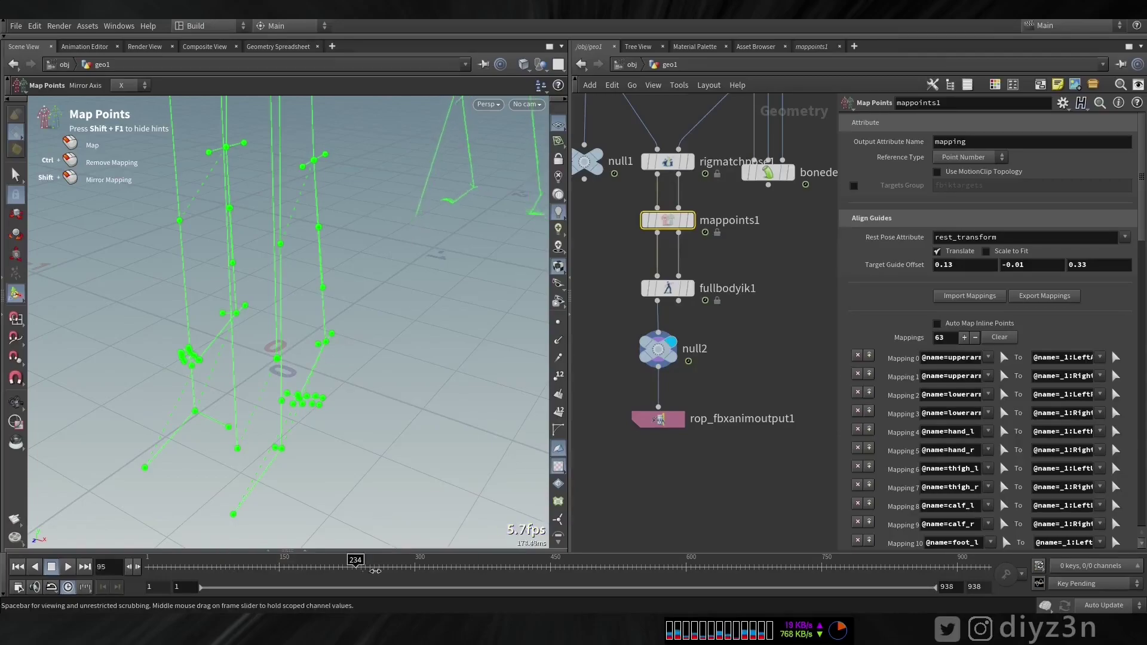
drag(456, 574, 361, 570)
alt+middle_drag(430, 259, 295, 469)
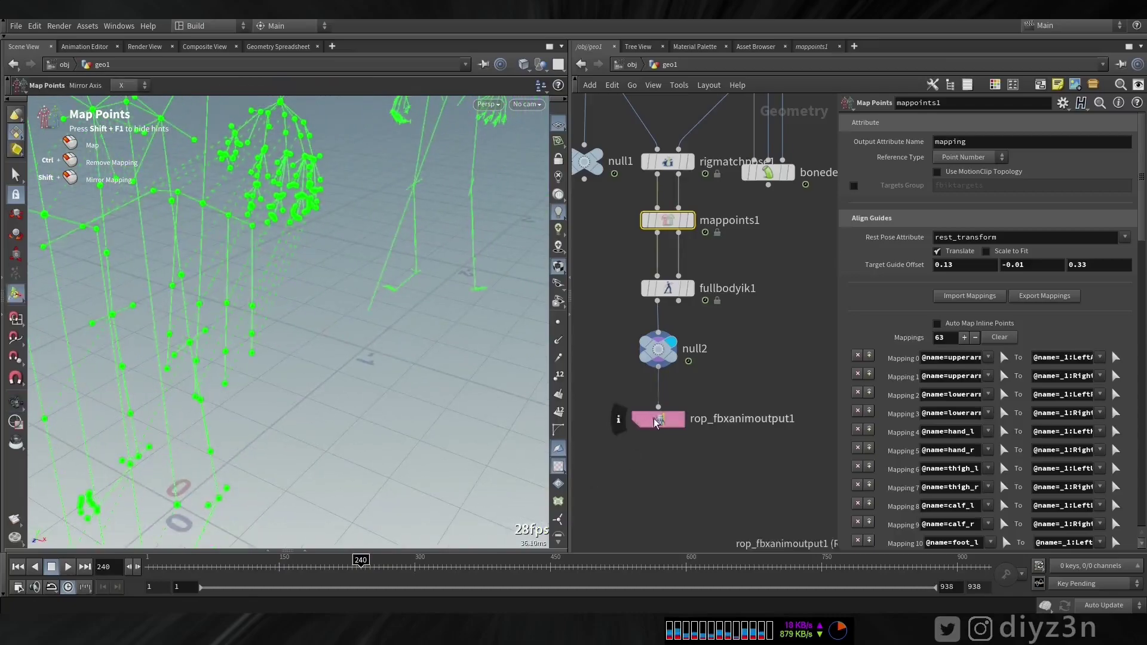
Export the retargeted animation to disk from the rop_fbxanimoutput1 node.
scroll(661, 412, up, 1)
click(661, 417)
click(962, 121)
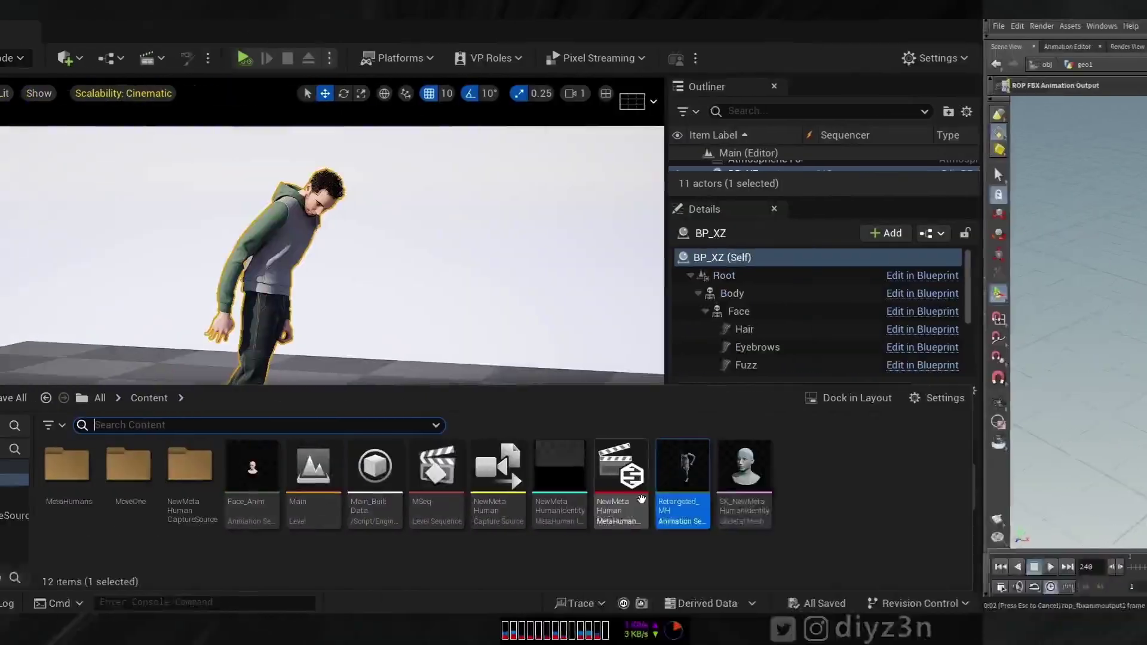
Switch to Unreal Editor, reimport the Retargeted_MH animation and scrub the MSeq sequence to check the character.
right_click(835, 466)
mouse_move(850, 485)
click(906, 303)
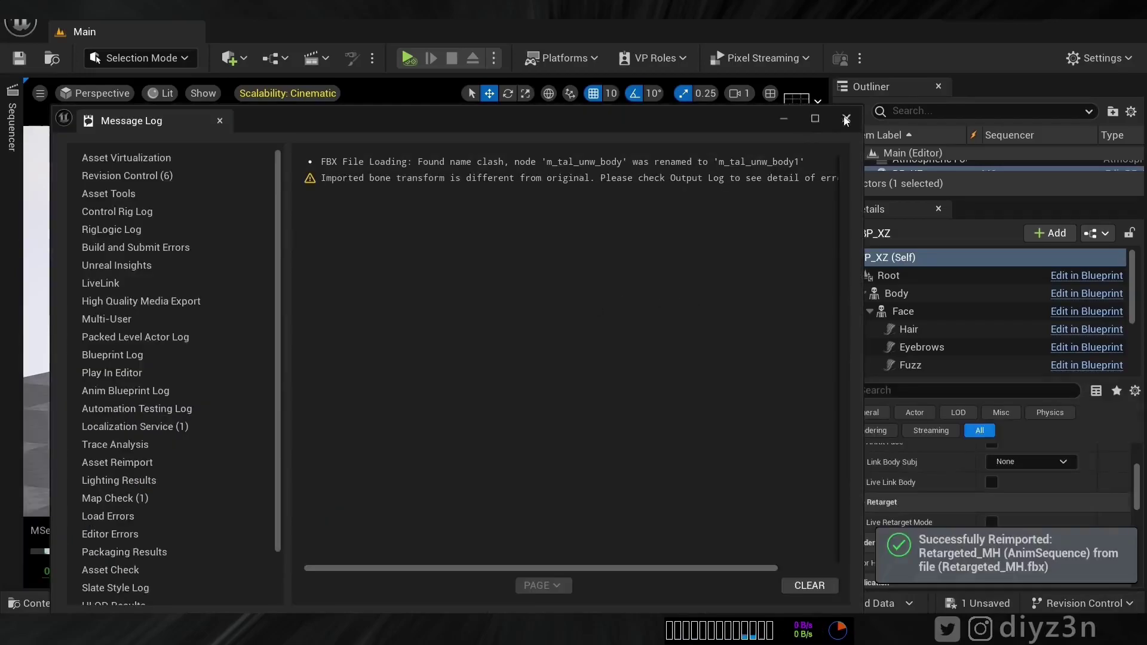
click(846, 121)
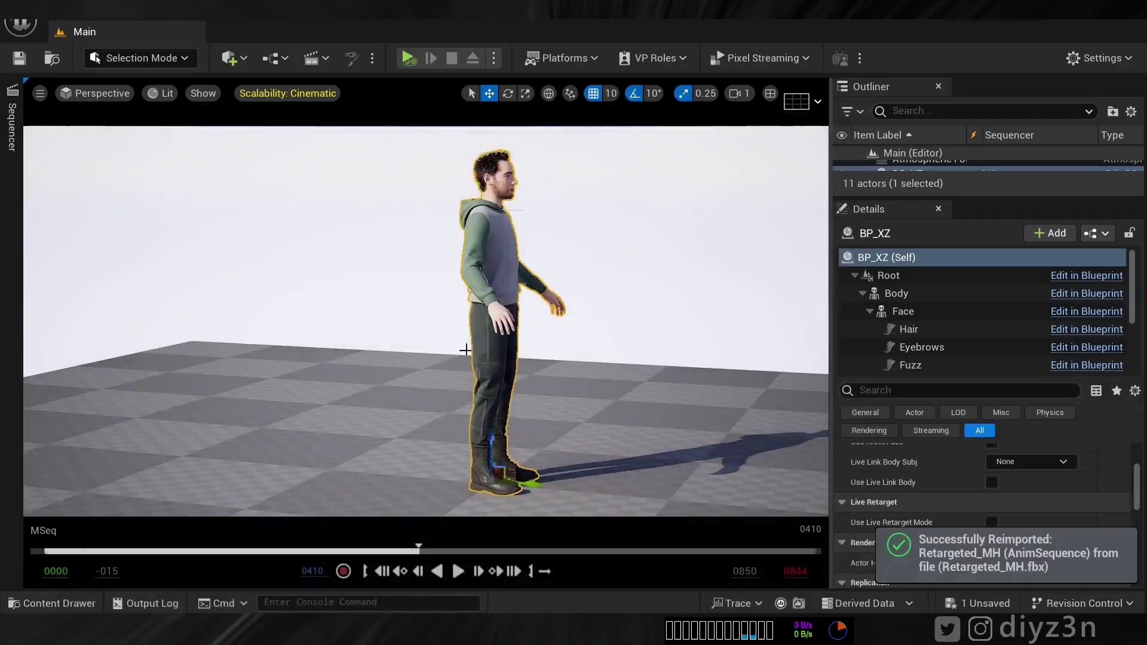
drag(272, 550, 330, 543)
Open the Retargeted_MH animation sequence and show the retargeting options in its skeleton tree.
click(52, 605)
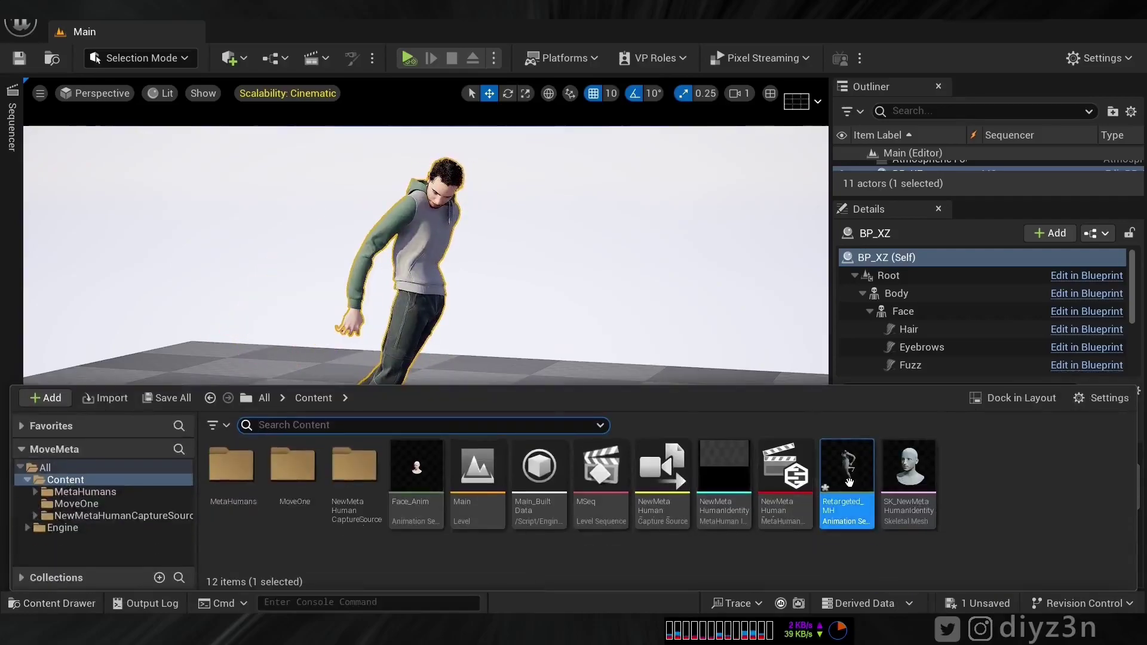
double_click(845, 472)
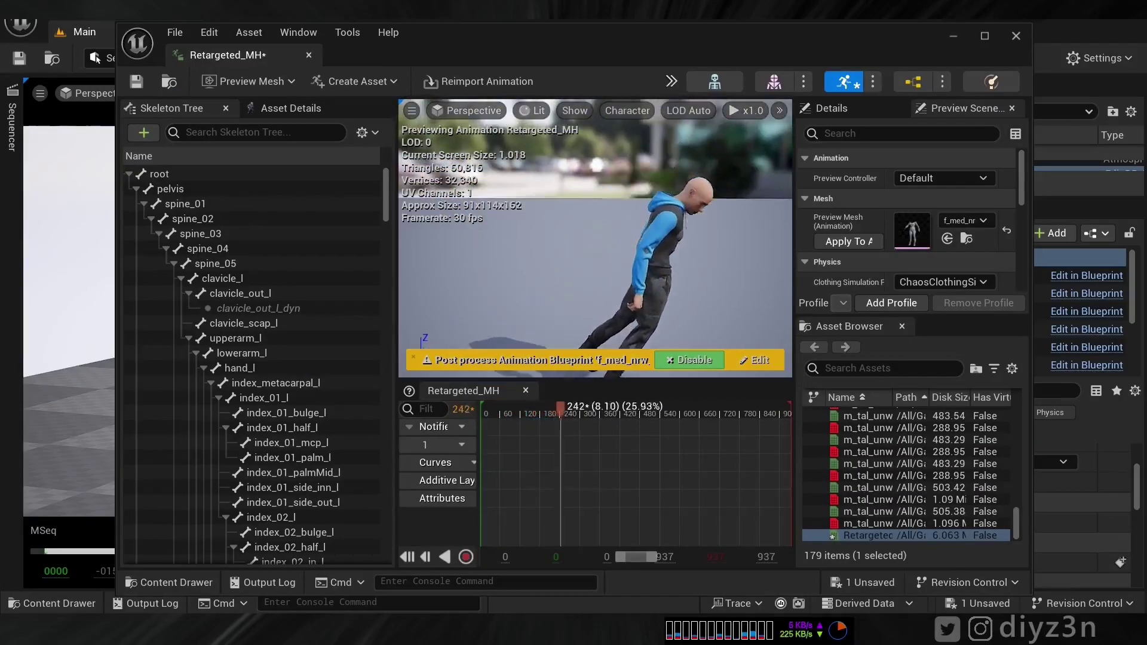
click(365, 132)
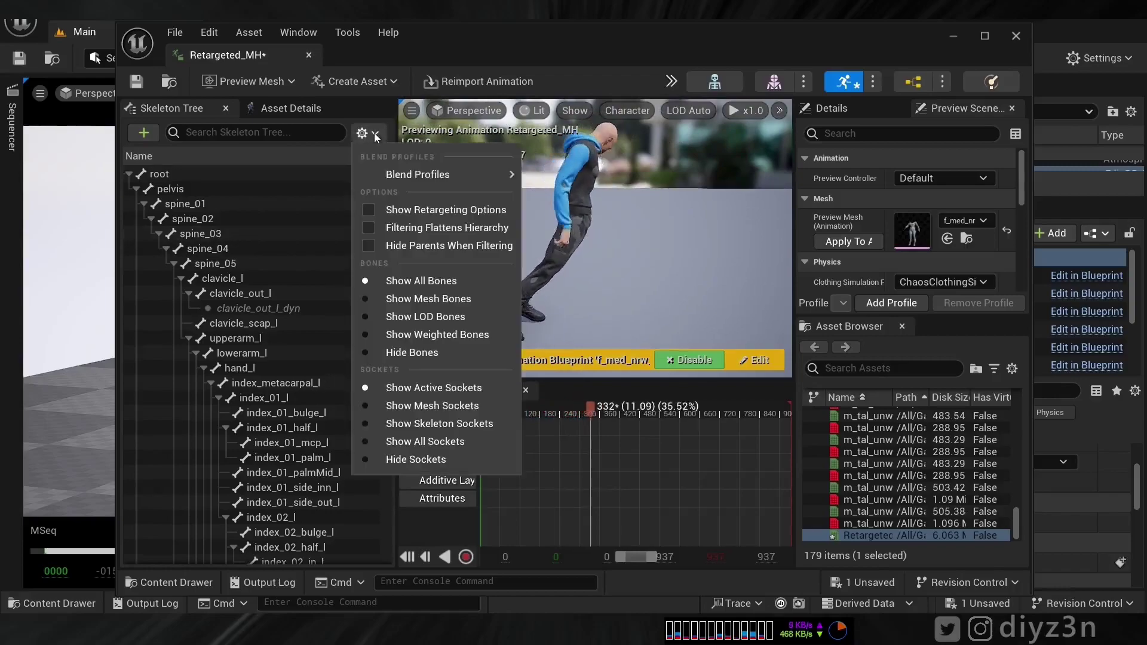
click(362, 206)
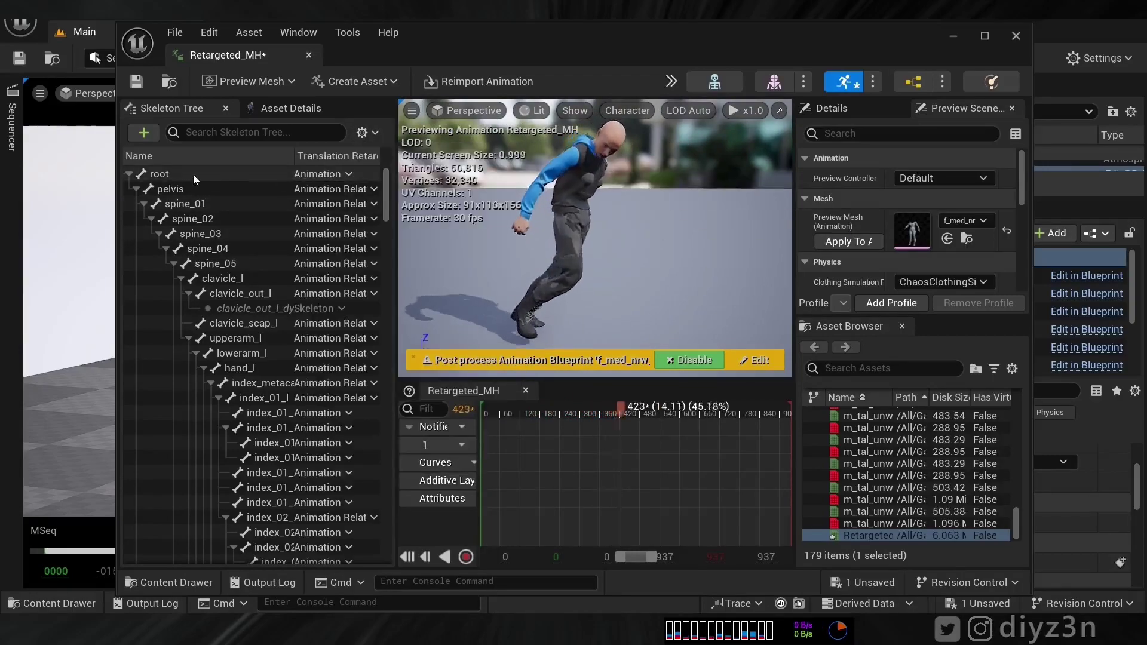
Try Animation Scaled as the root bone's translation retargeting mode, set it to Skeleton and close the animation editor.
click(317, 173)
click(325, 227)
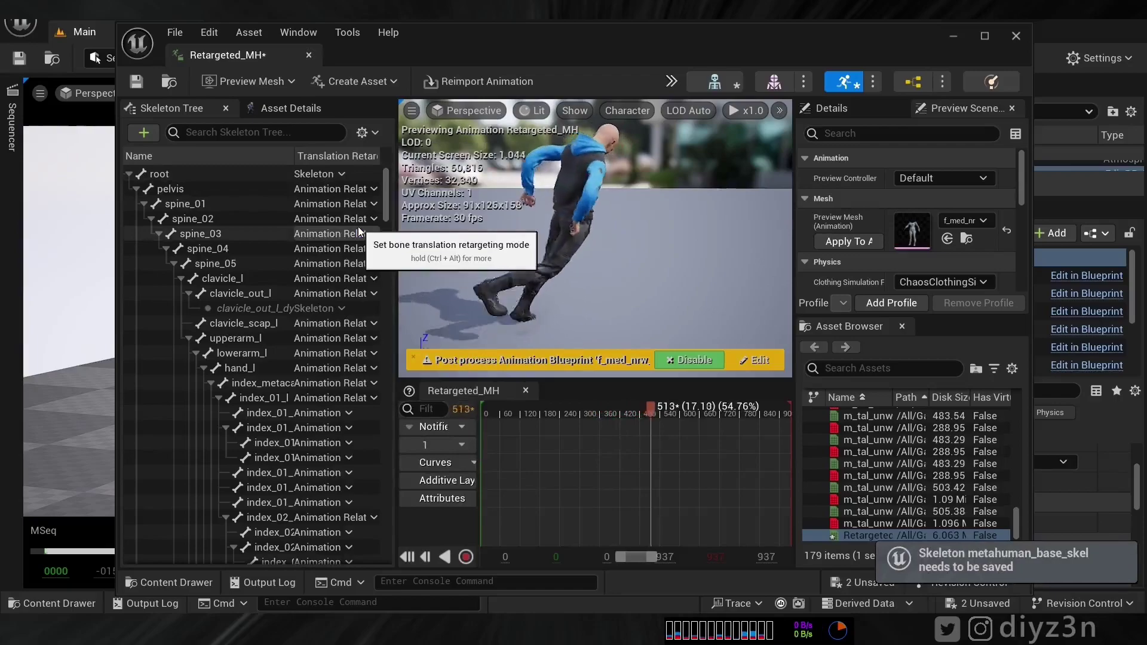
click(329, 176)
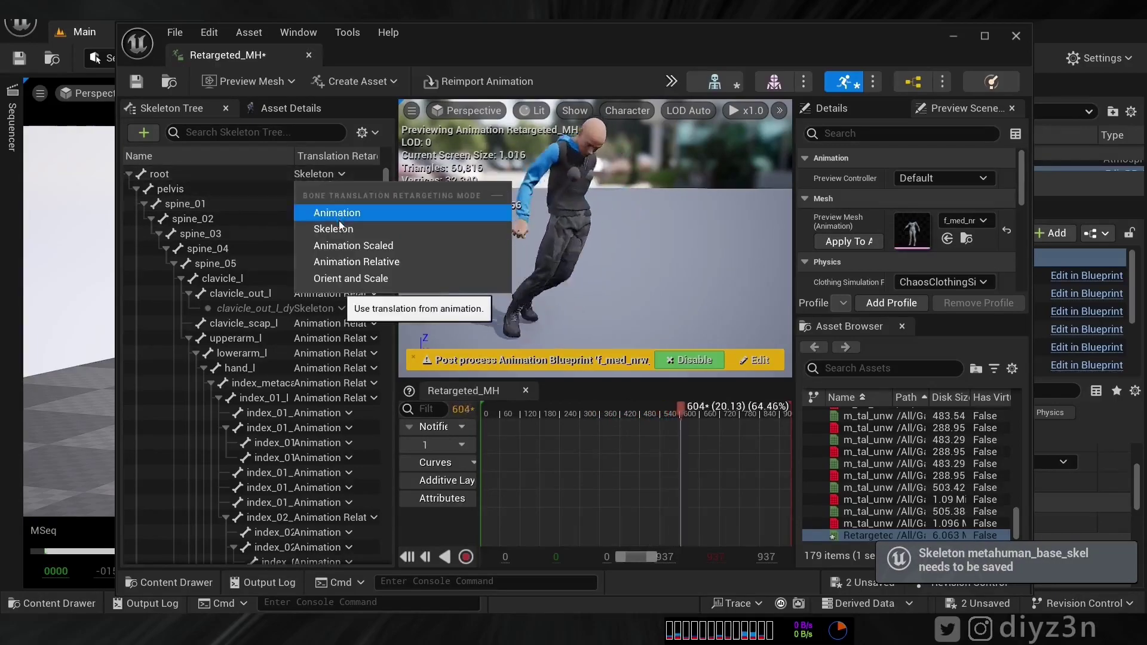
click(342, 245)
click(314, 174)
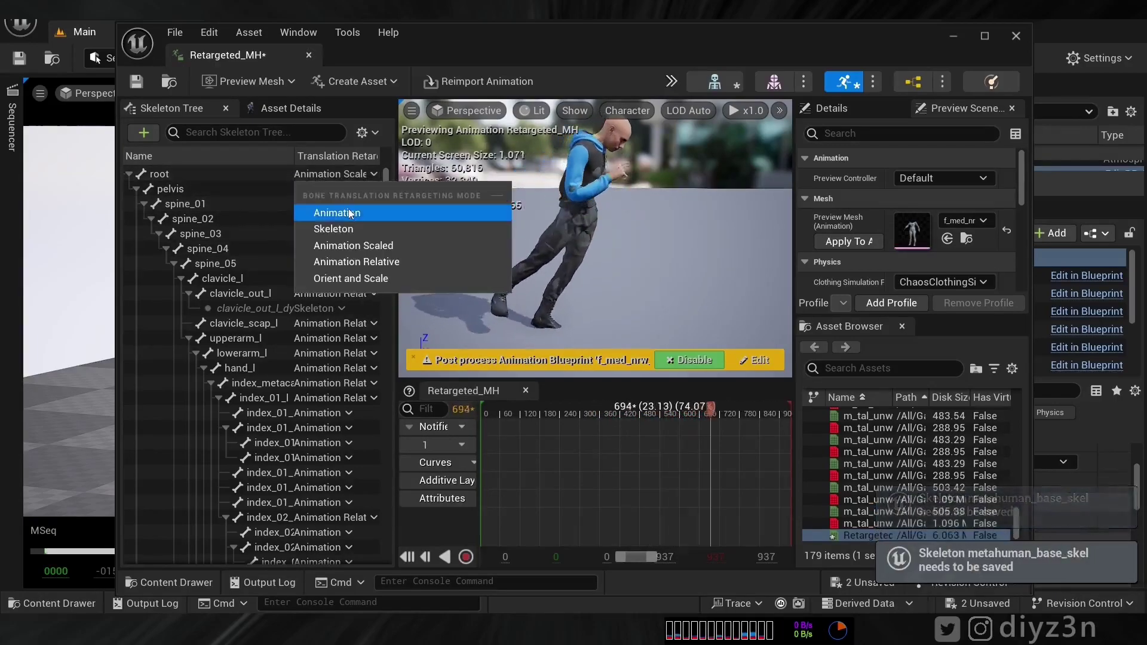
click(328, 228)
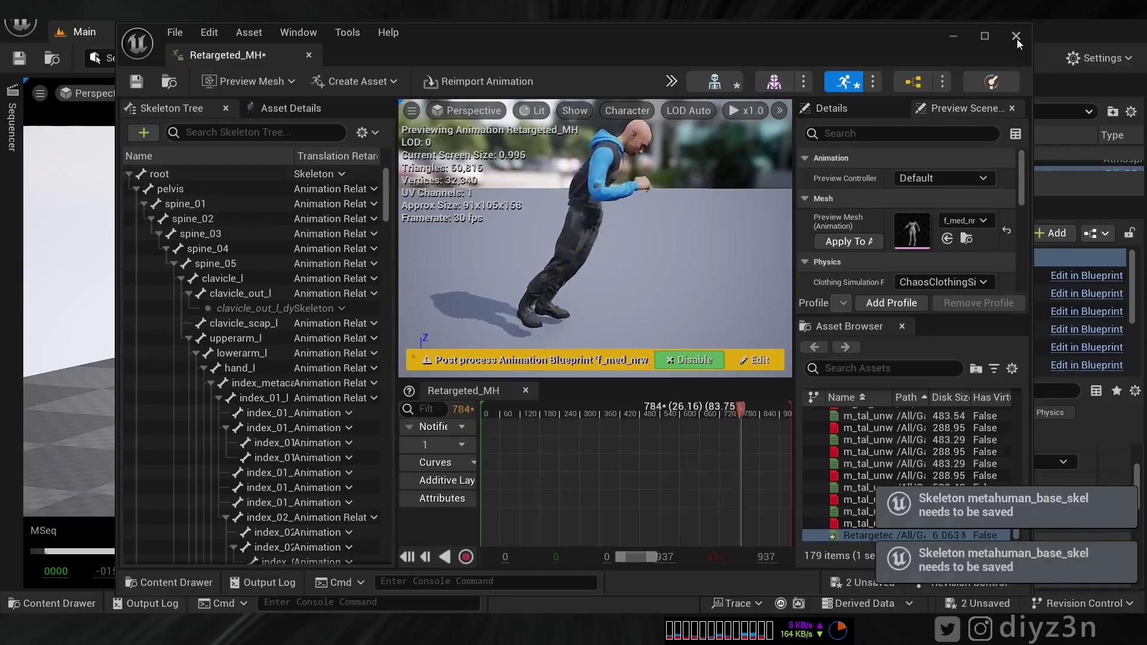
click(1016, 37)
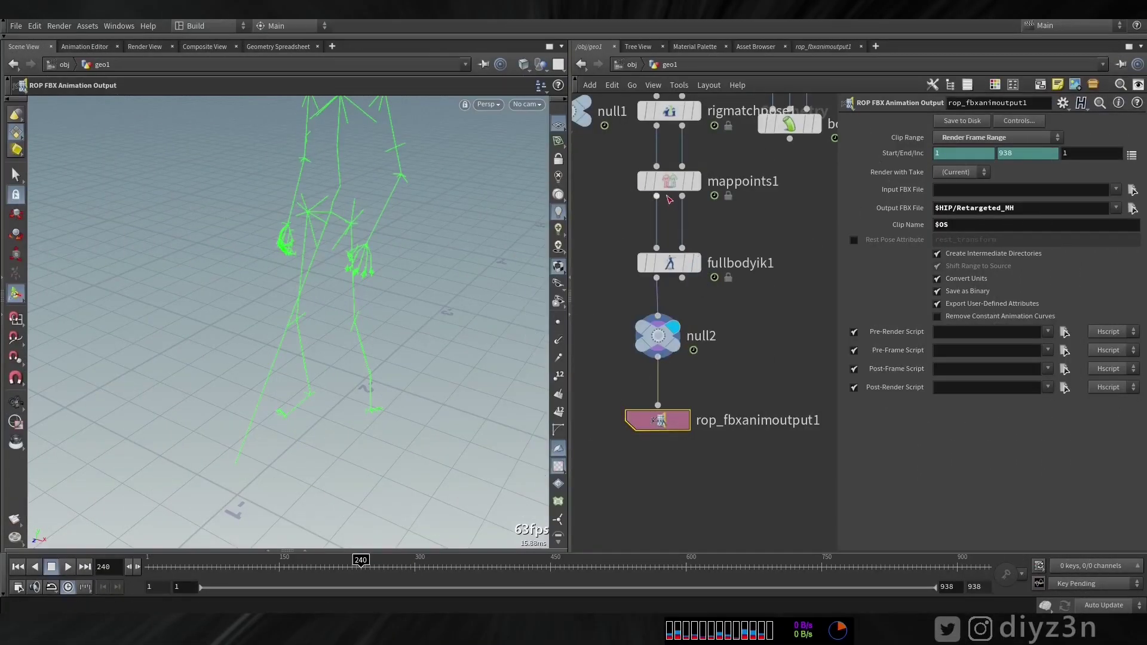
Switch back to Houdini and examine the root joint mapping on the mappoints1 node around the skeleton's feet.
click(669, 182)
key(space+g)
drag(236, 416, 335, 235)
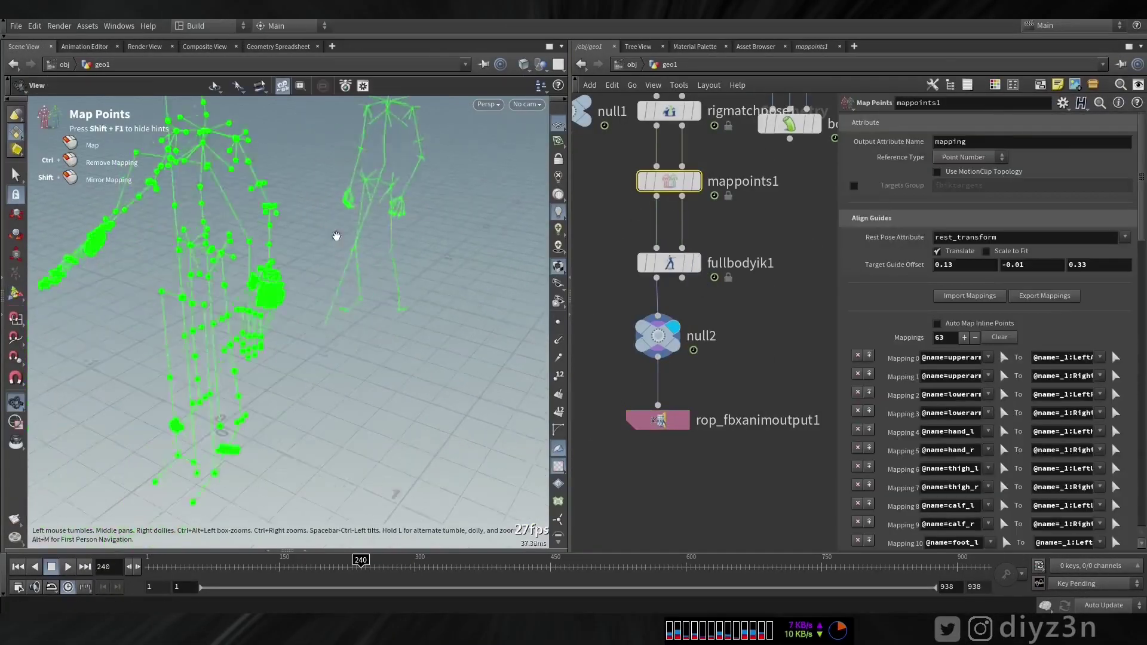
right_drag(335, 235, 374, 423)
middle_drag(374, 422, 325, 339)
drag(325, 340, 265, 457)
key(Return)
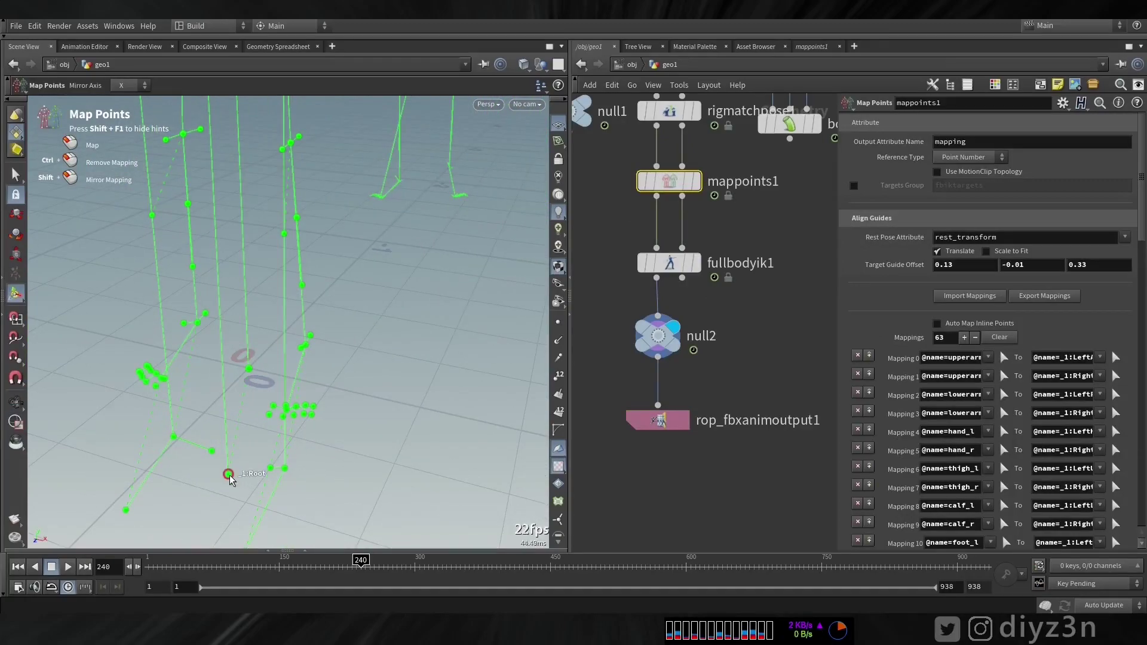
key(Escape)
drag(265, 377, 424, 392)
click(670, 270)
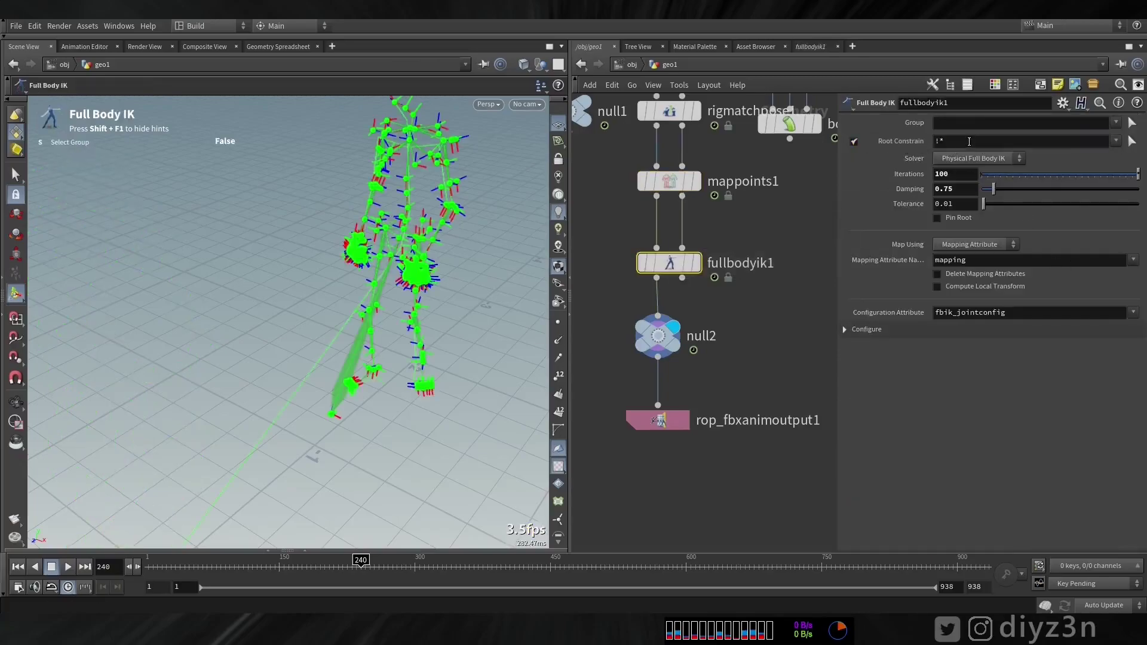
click(1115, 141)
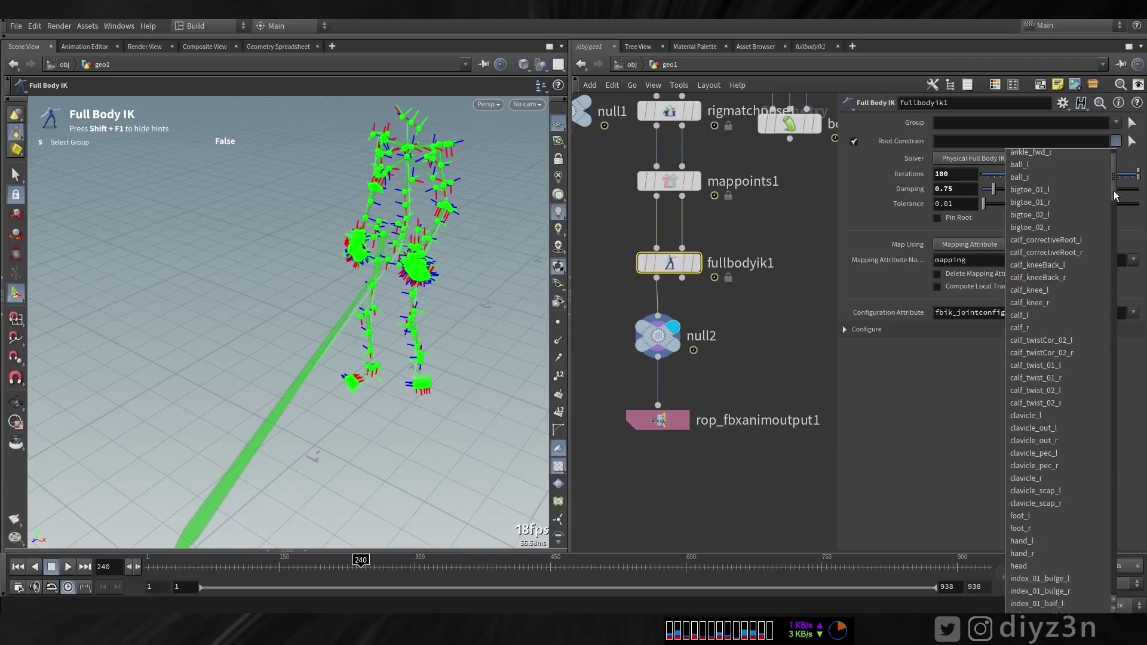
scroll(1115, 194, down, 3)
drag(1114, 201, 1100, 391)
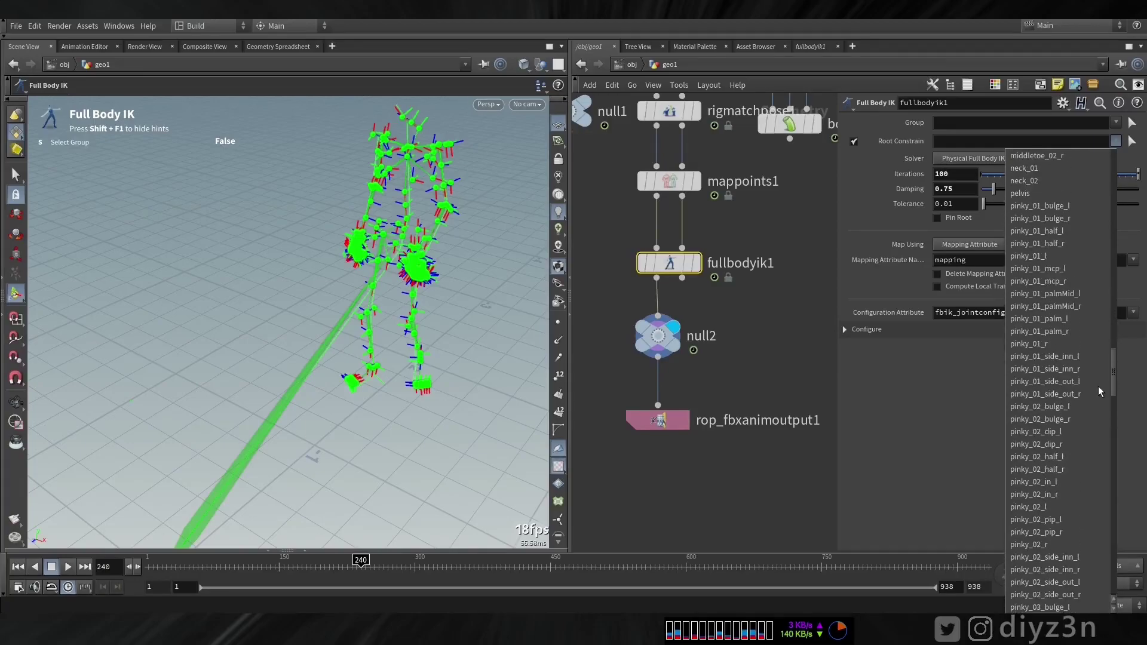
click(1027, 194)
drag(331, 575, 560, 394)
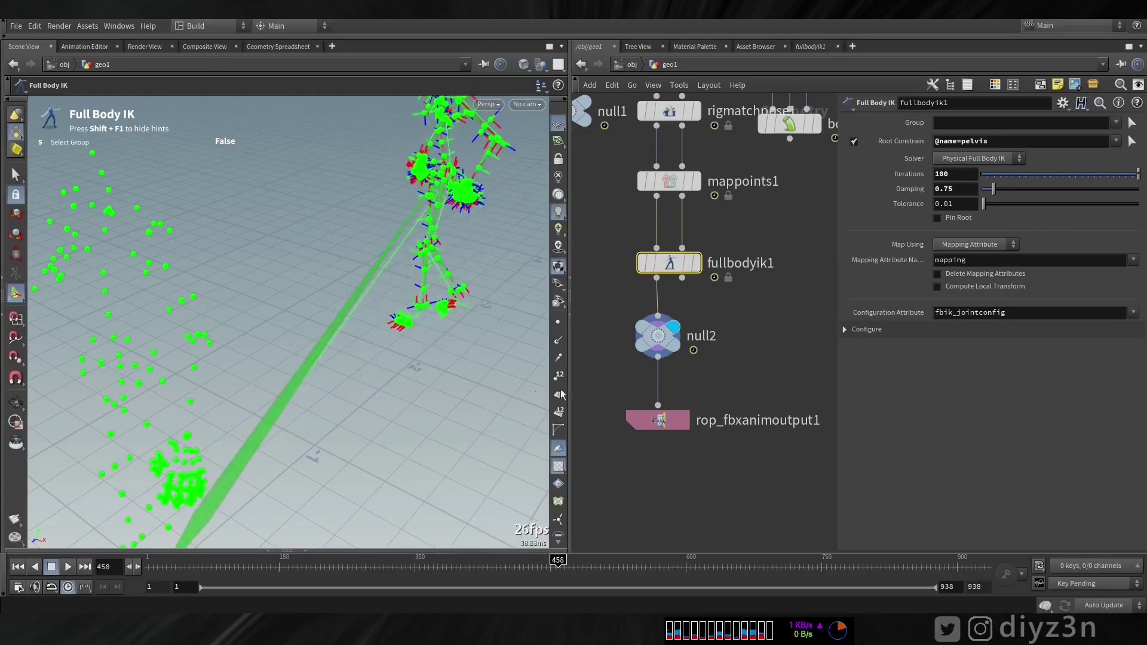
Export the animation again from rop_fbxanimoutput1, switch to Unreal Editor and reimport Retargeted_MH.
click(660, 421)
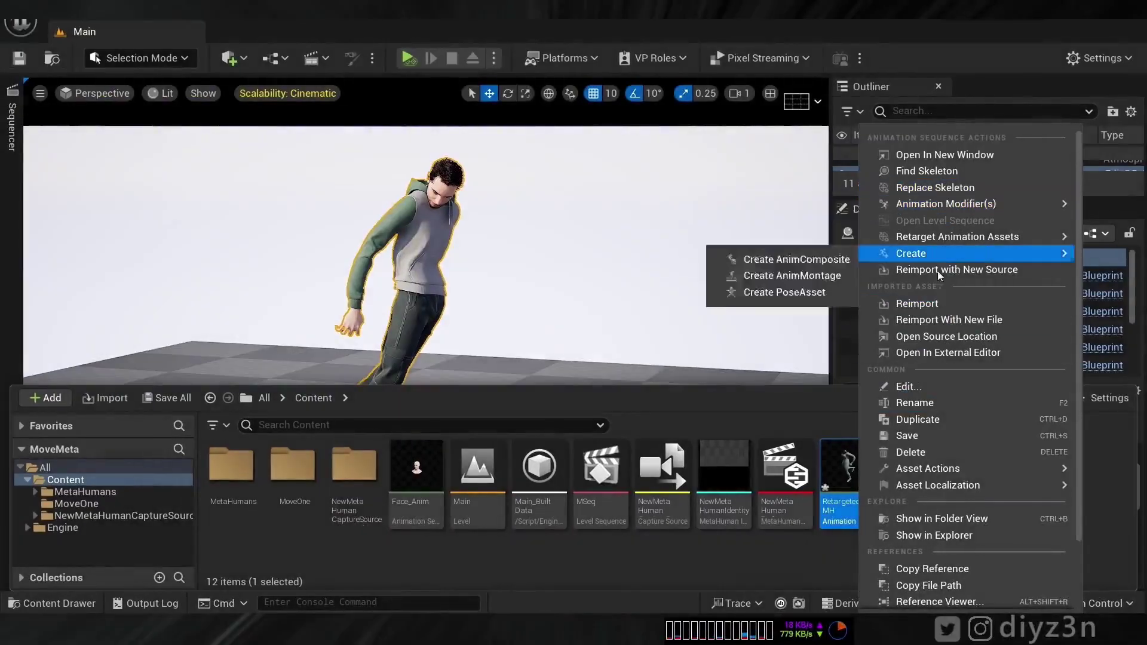
click(865, 304)
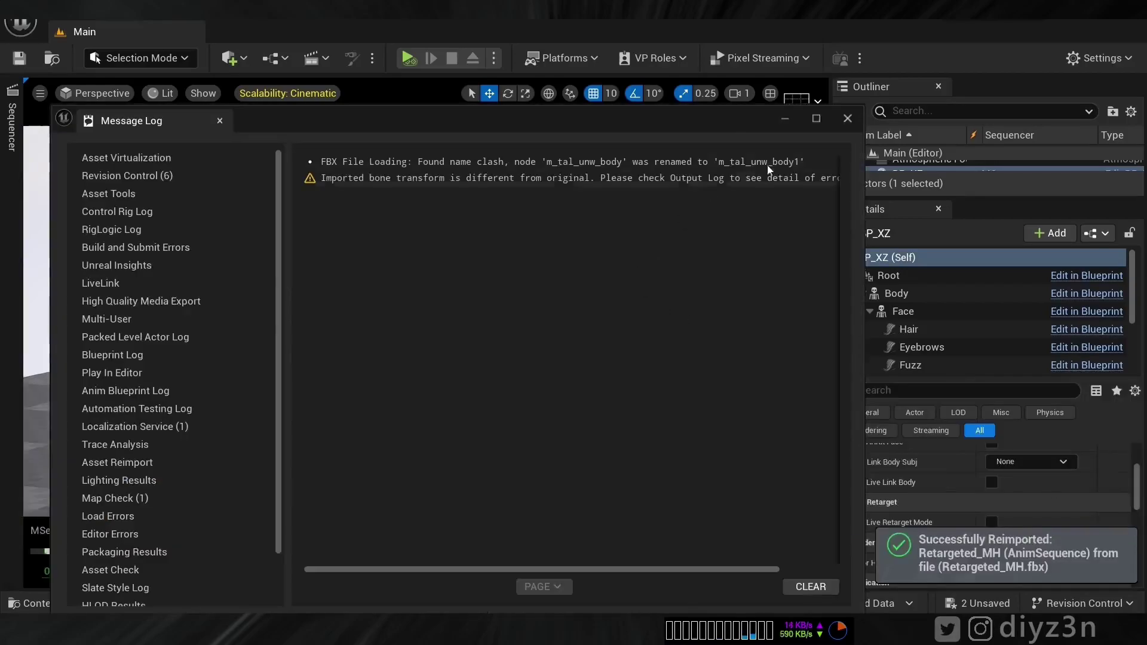
click(849, 120)
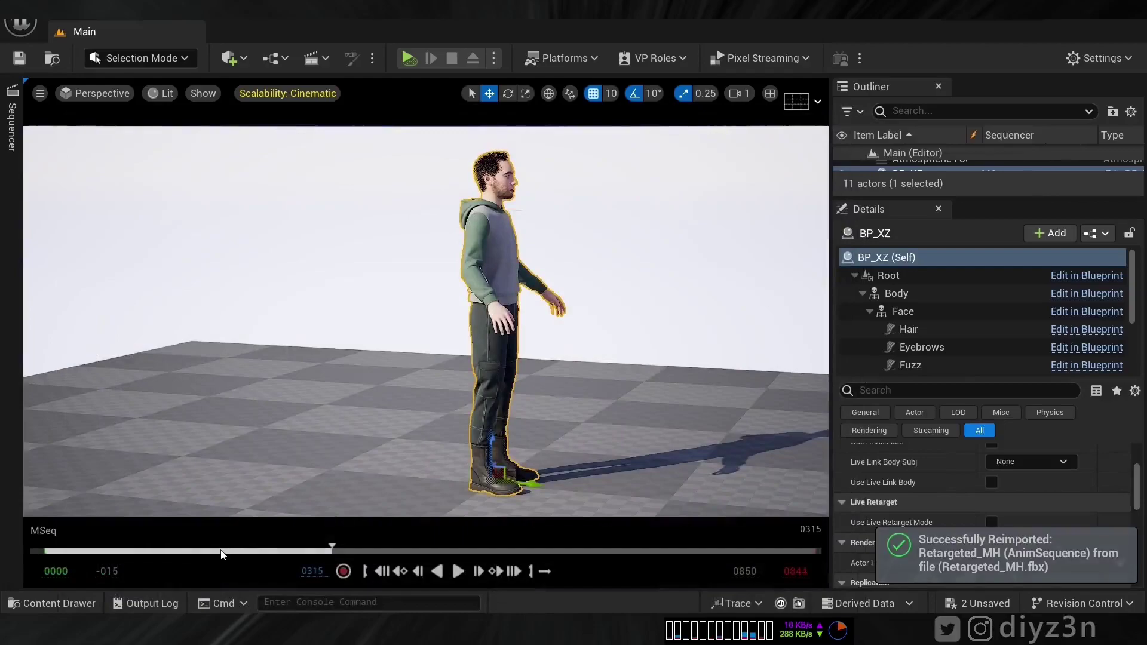
Scrub the MSeq sequence and check the BP_XZ character's motion from several angles.
drag(221, 552, 526, 565)
alt+drag(514, 418, 359, 418)
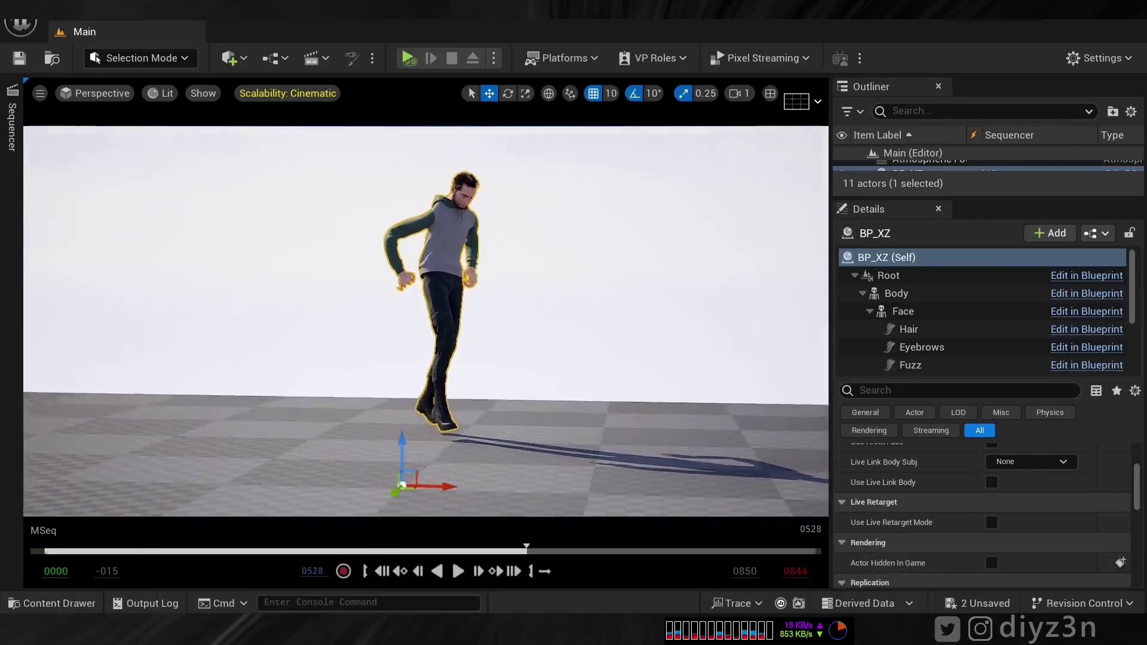
drag(555, 562, 199, 554)
alt+drag(233, 213, 298, 212)
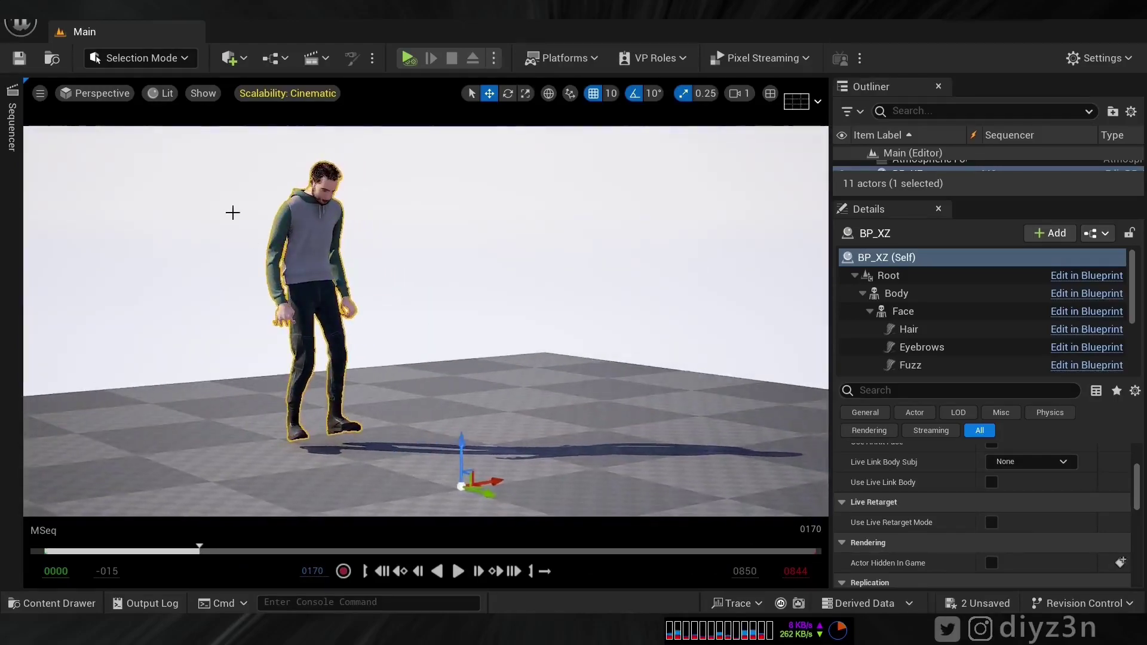
Inspect the BP_XZ character's pose, hands and foot placement up close around frame 301 of MSeq.
scroll(250, 222, up, 4)
right_click(250, 227)
click(181, 375)
middle_drag(180, 419, 296, 451)
drag(138, 559, 319, 555)
scroll(312, 217, up, 5)
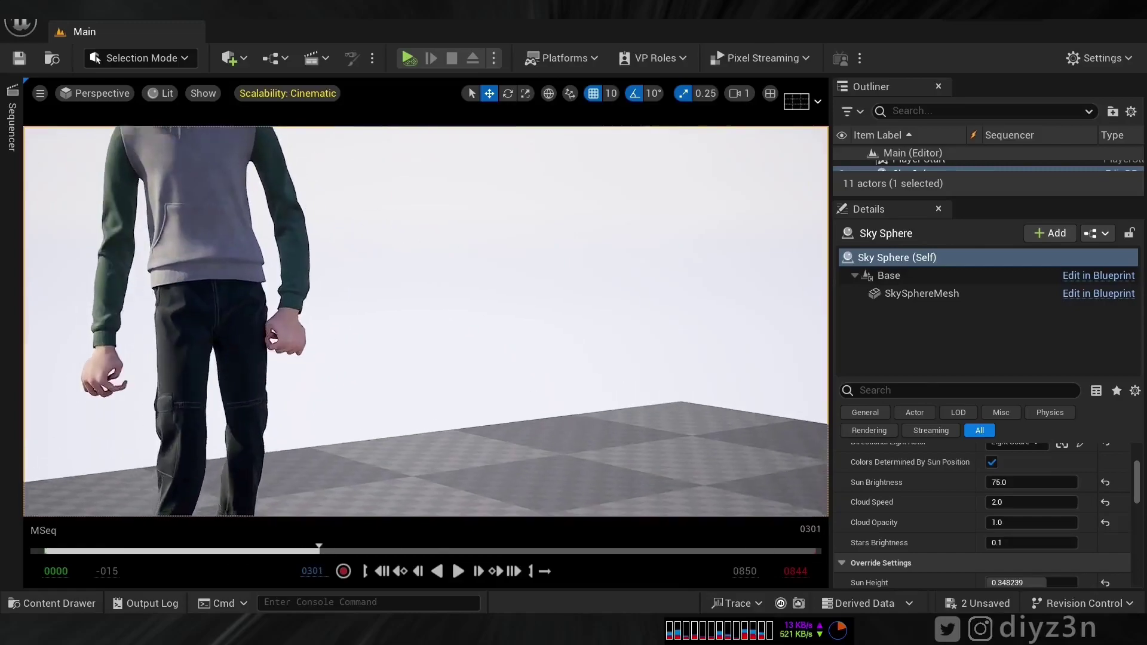
scroll(303, 217, down, 7)
middle_drag(303, 217, 371, 202)
scroll(325, 209, up, 4)
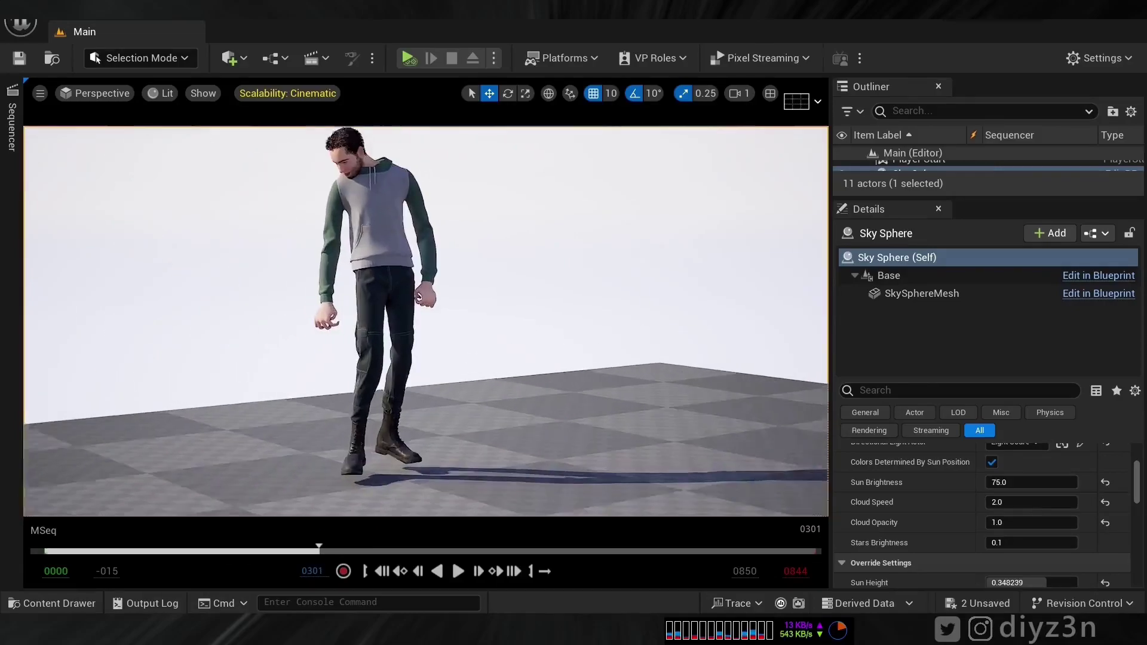
right_click(325, 209)
middle_drag(323, 239, 398, 303)
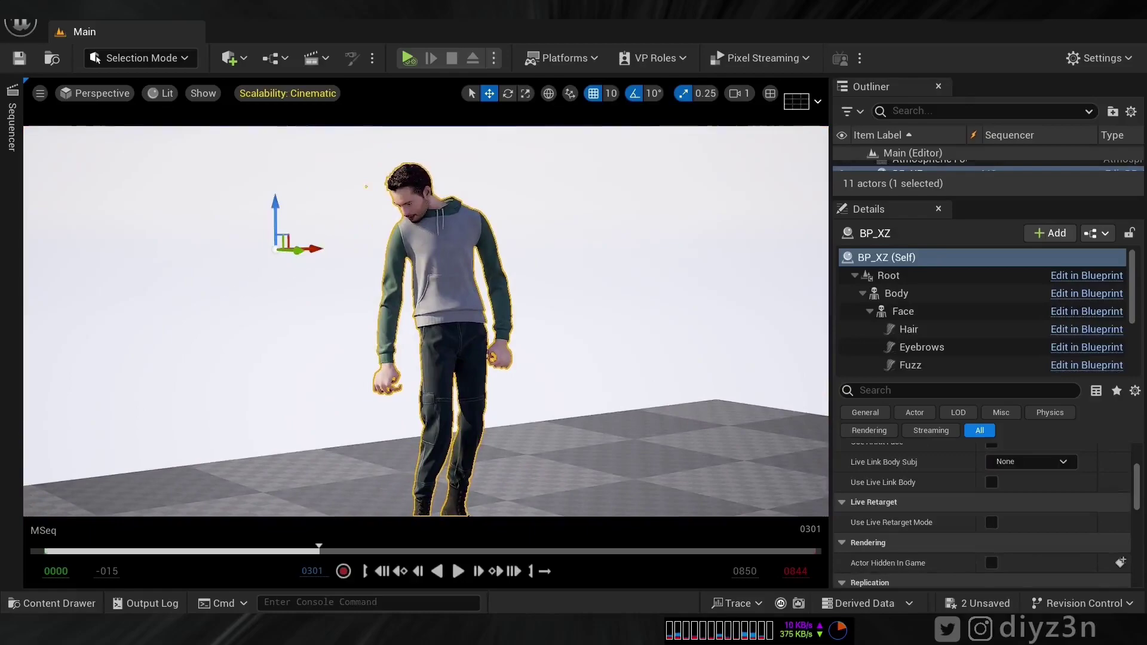
click(284, 297)
Open the Retargeted_MH animation asset in its editor and place the window so the BP_XZ character stays visible beside it.
click(52, 603)
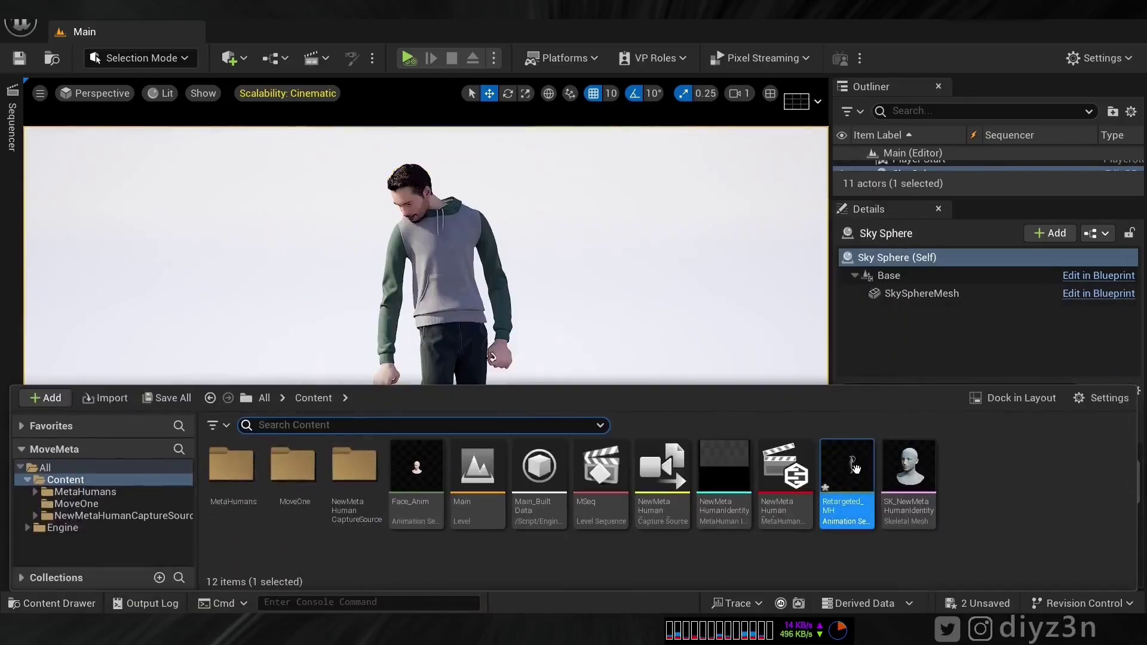
double_click(845, 471)
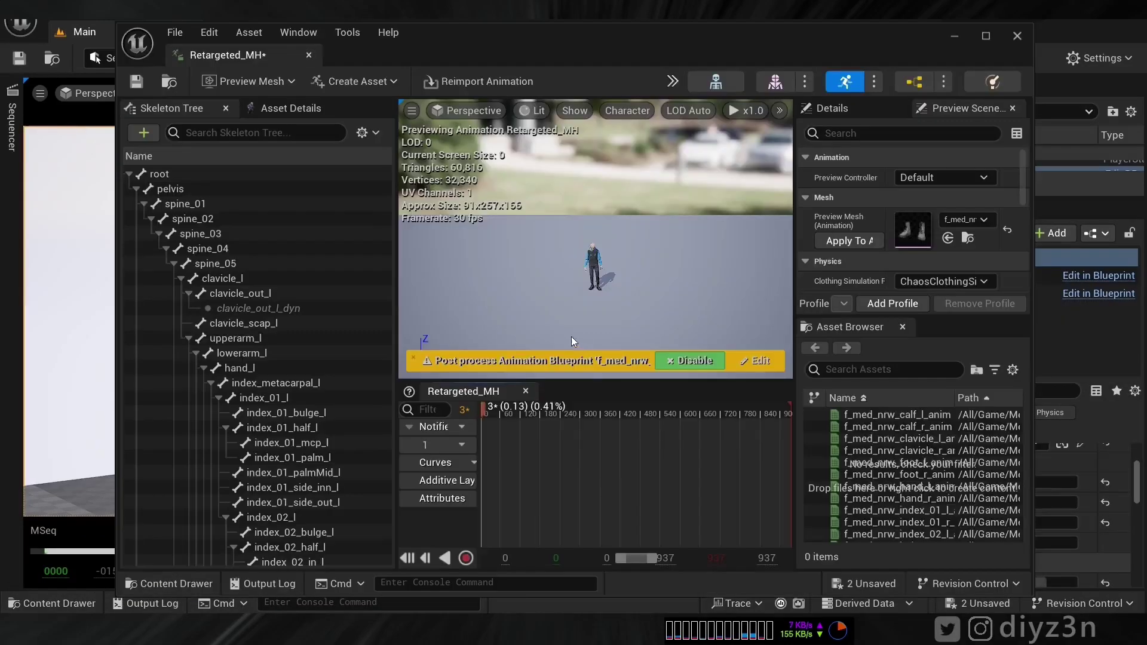
drag(444, 46, 738, 53)
right_drag(315, 307, 421, 330)
drag(937, 62, 903, 58)
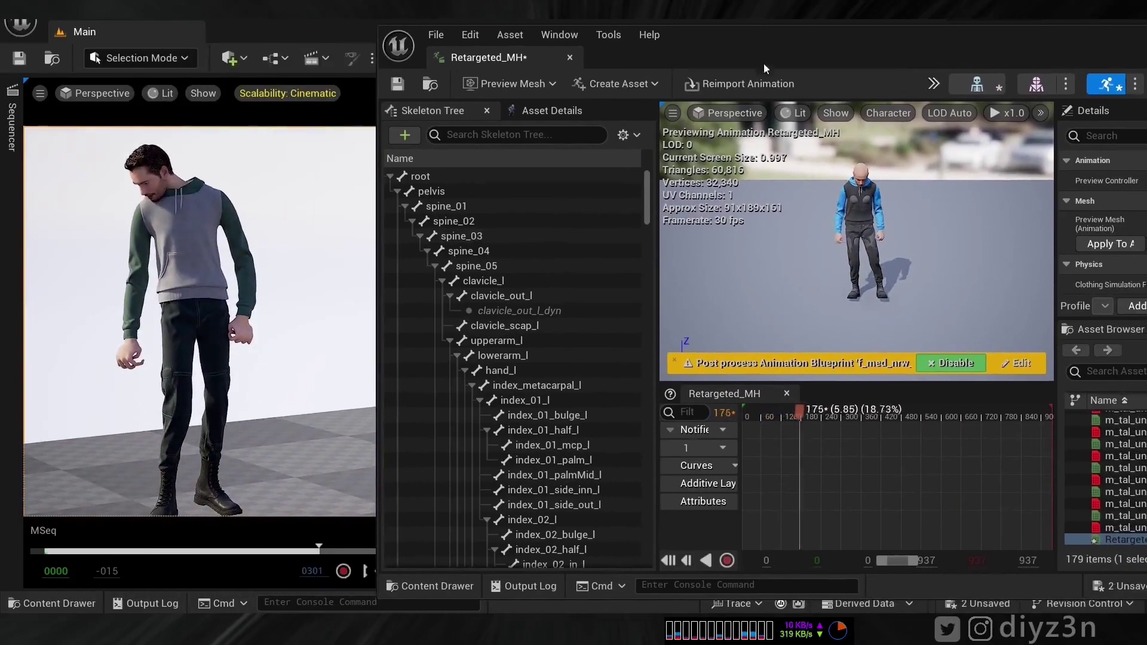
Show the skeleton tree's retargeting options, recursively set translation retargeting to Animation for all bones from root down, and leave the animation editor.
click(627, 135)
click(666, 214)
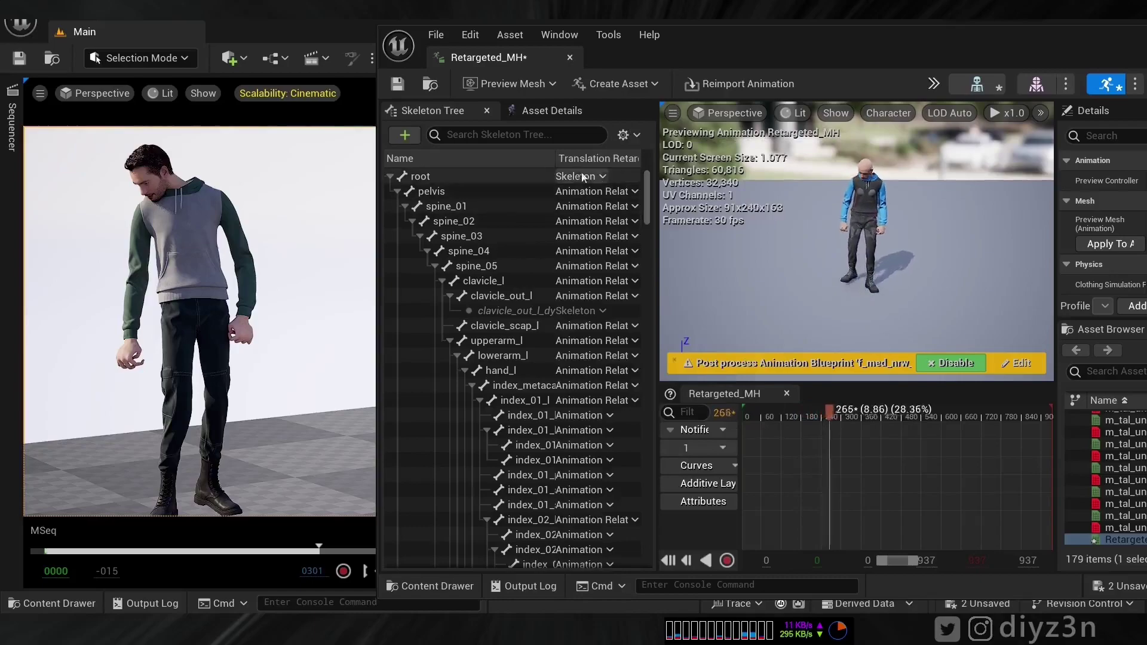
click(592, 176)
click(598, 231)
drag(647, 197, 583, 565)
shift+click(507, 558)
right_click(542, 174)
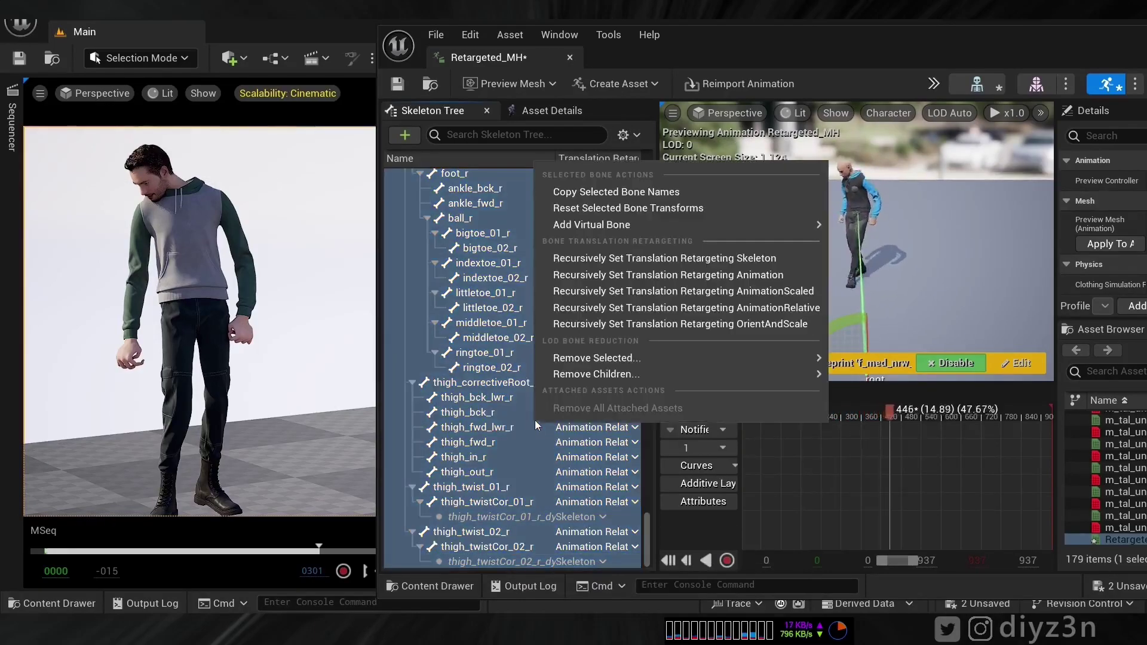
click(777, 274)
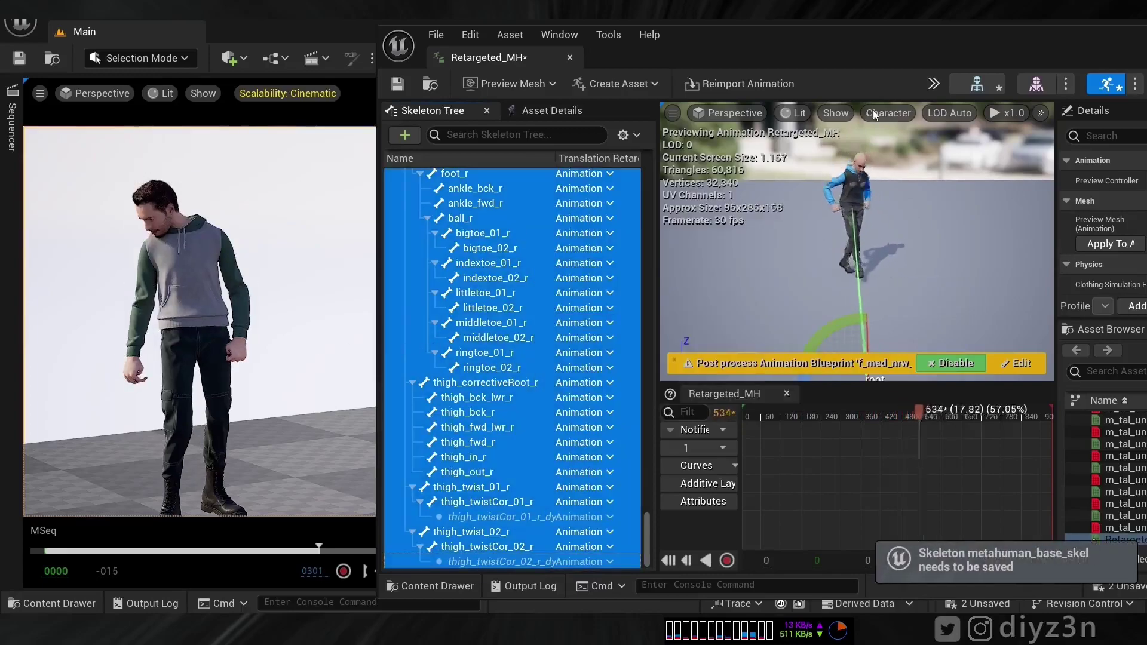
drag(1055, 51, 903, 70)
click(1119, 61)
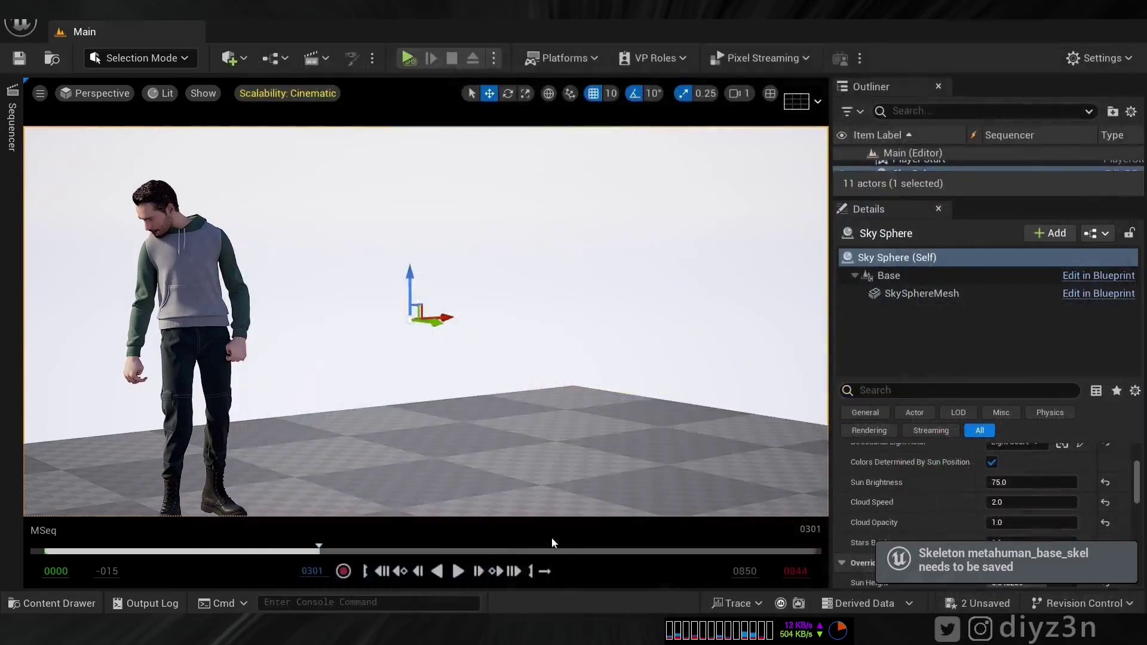
Scrub MSeq between about frames 61 and 539 and inspect the character's body motion and face from several angles.
drag(237, 552, 100, 551)
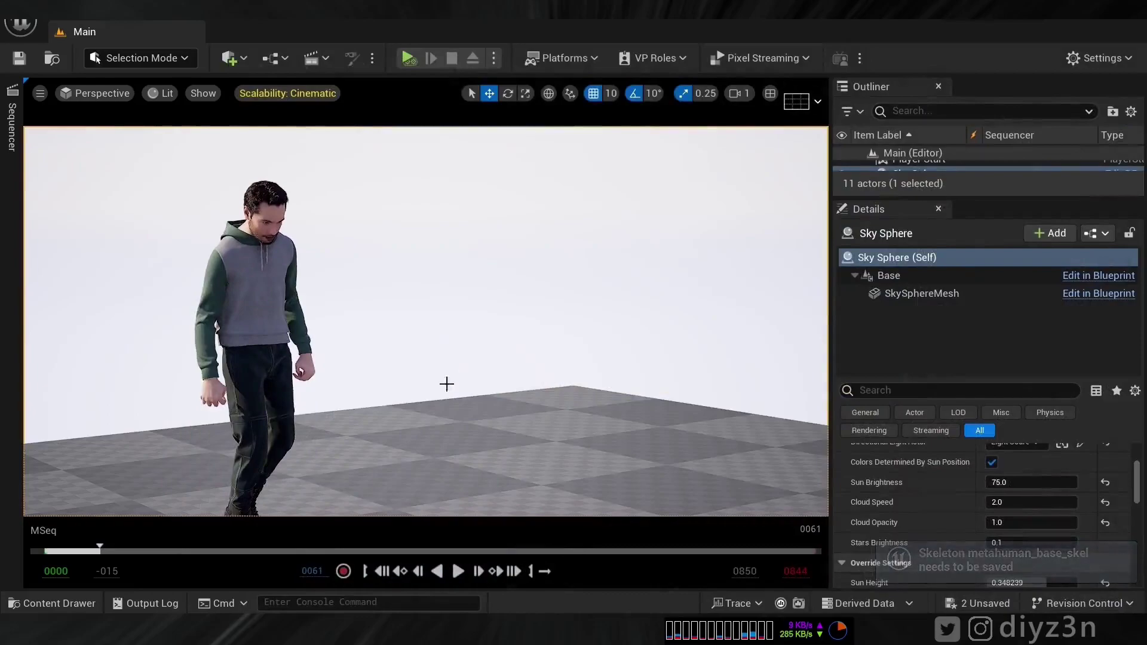
right_drag(446, 384, 388, 381)
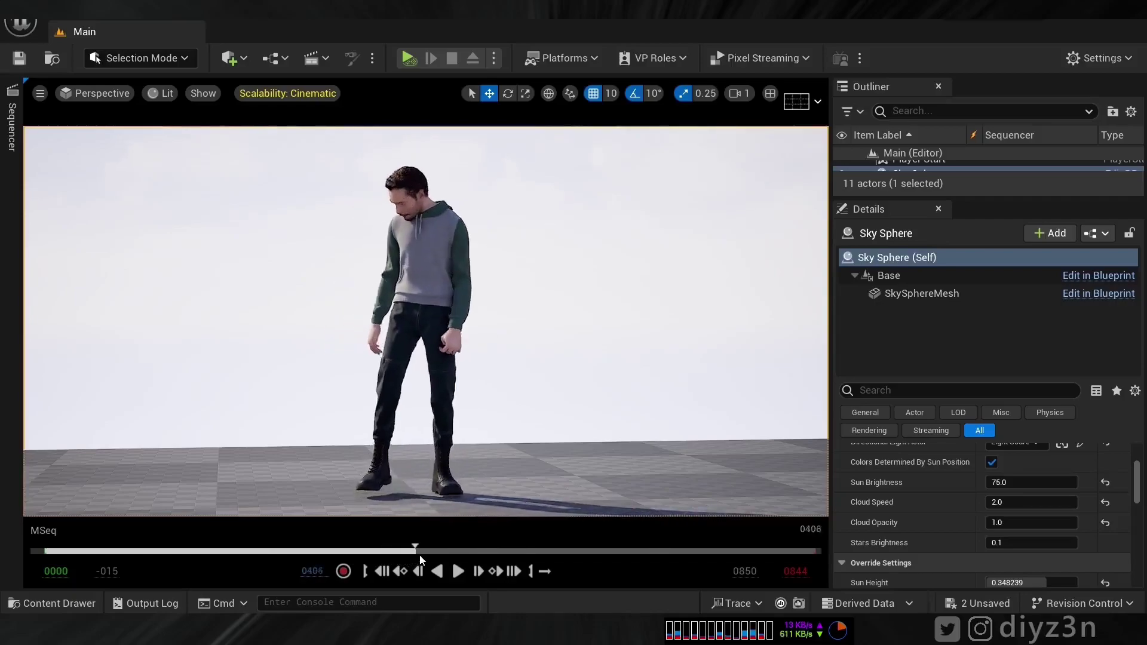
drag(419, 560, 537, 571)
right_drag(431, 157, 432, 113)
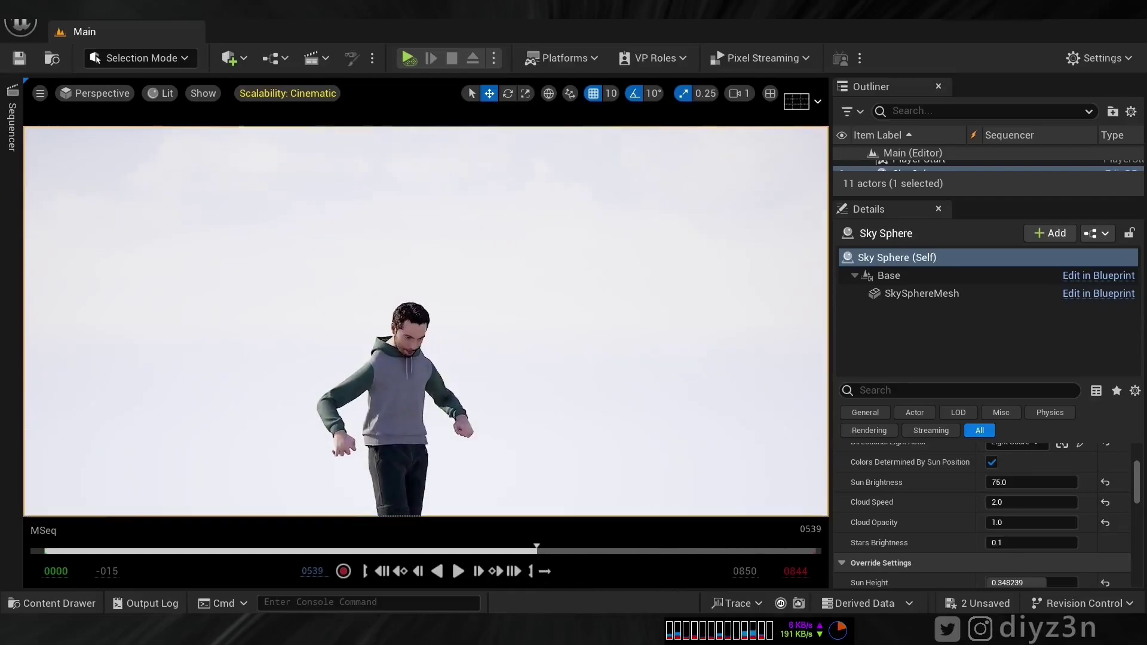
click(135, 550)
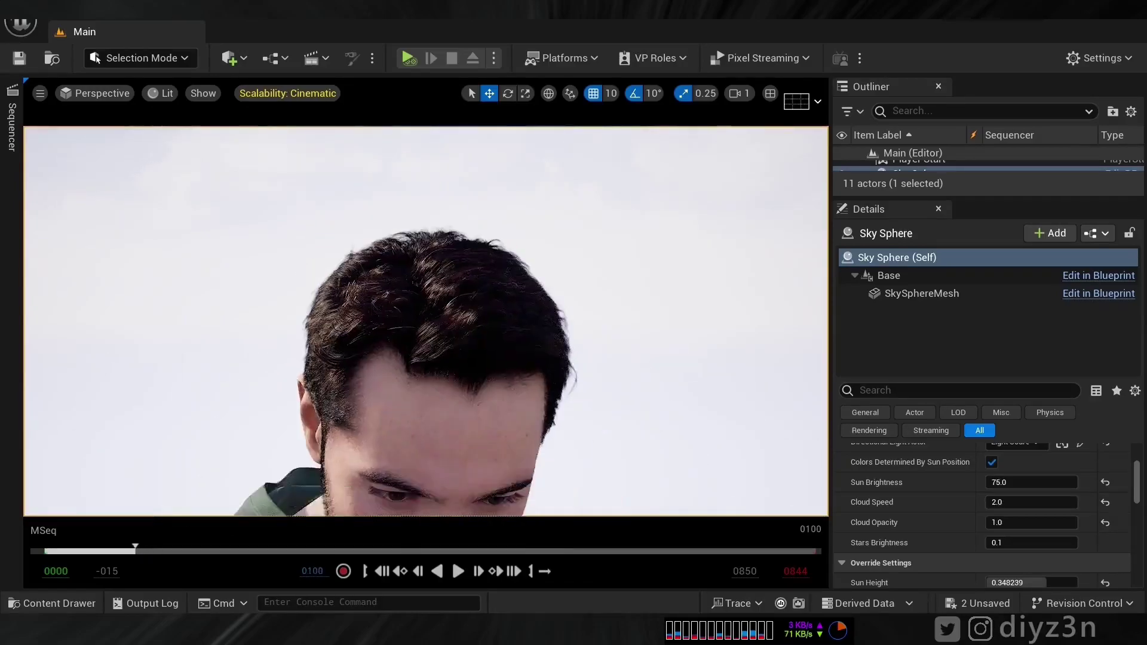
right_drag(382, 334, 406, 406)
drag(135, 550, 213, 548)
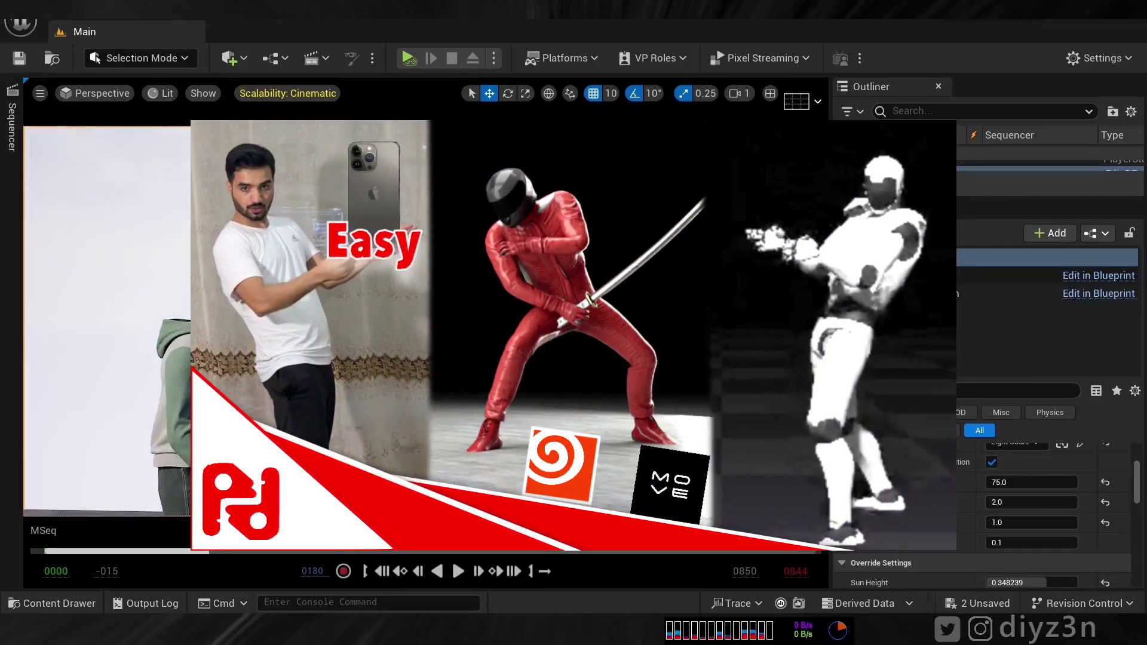